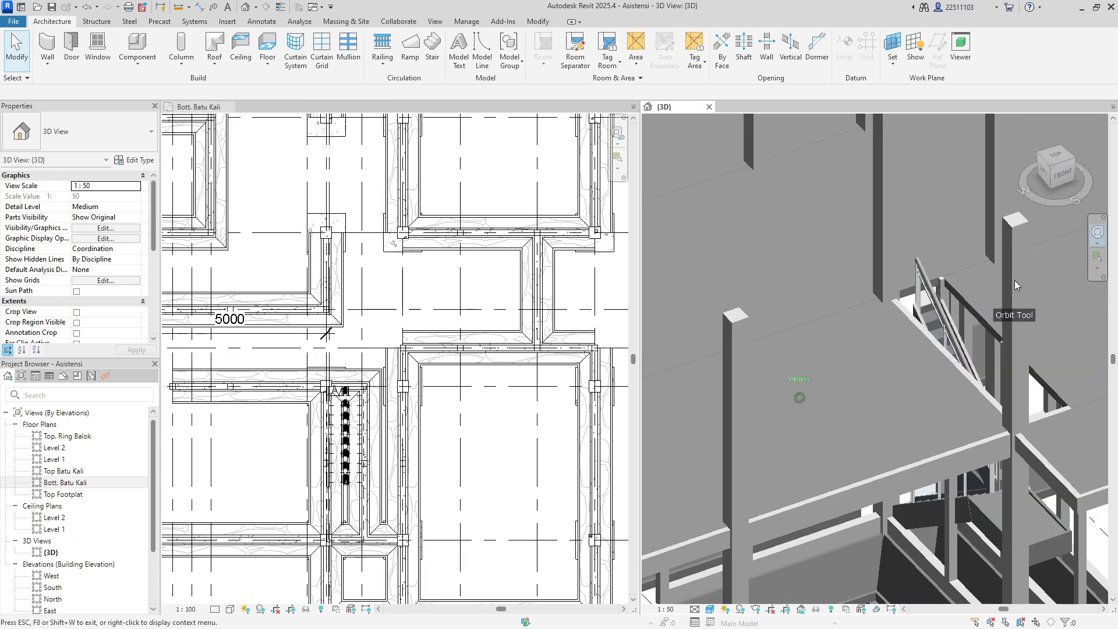
- Open the assembled stair for editing and set its top offset from Level 2 to 0
{"action": "mouse_move", "coordinate": [1014, 281]}
{"action": "left_mouse_down"}
{"action": "mouse_move", "coordinate": [973, 281]}
{"action": "mouse_move", "coordinate": [995, 266]}
{"action": "mouse_move", "coordinate": [972, 270]}
{"action": "mouse_move", "coordinate": [978, 256]}
{"action": "left_mouse_up"}
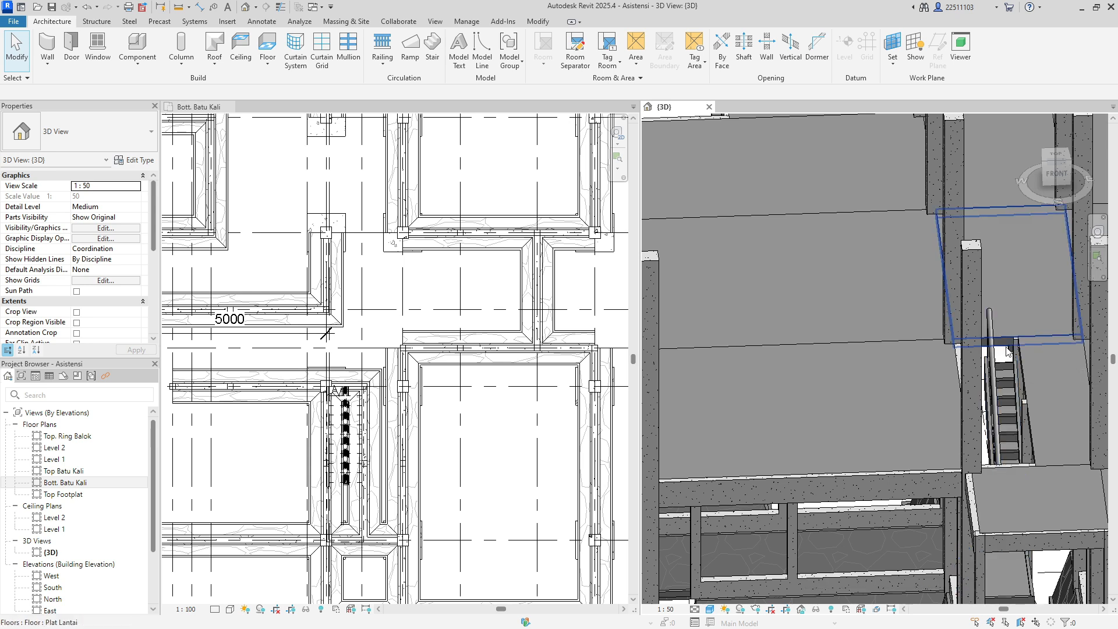
{"action": "left_click", "coordinate": [1002, 402]}
{"action": "double_click", "coordinate": [1003, 402]}
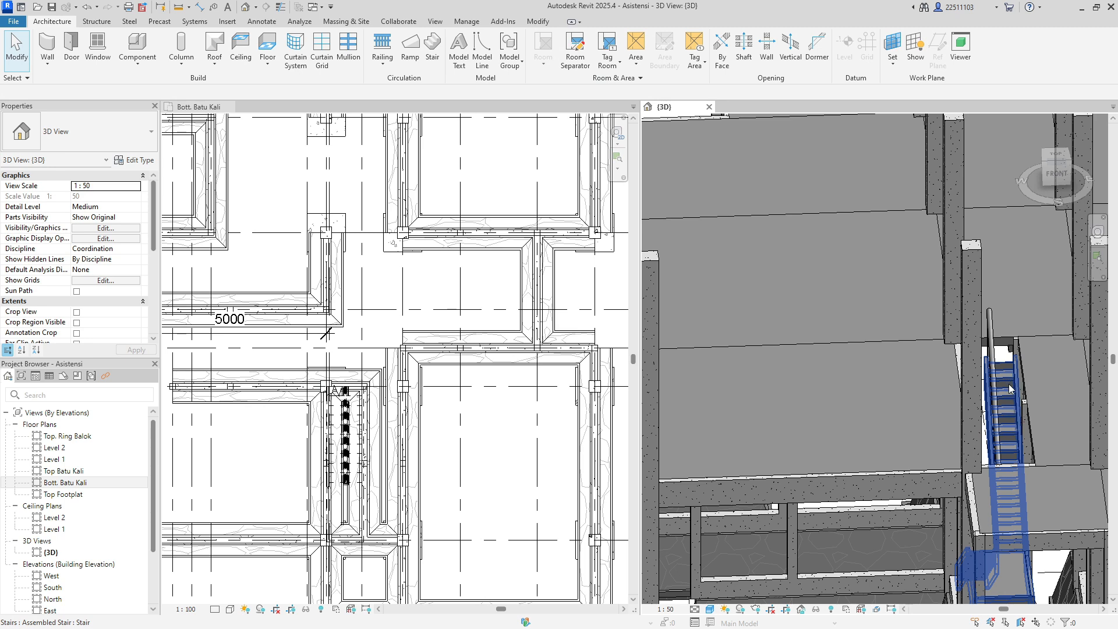
{"action": "double_click", "coordinate": [1008, 398]}
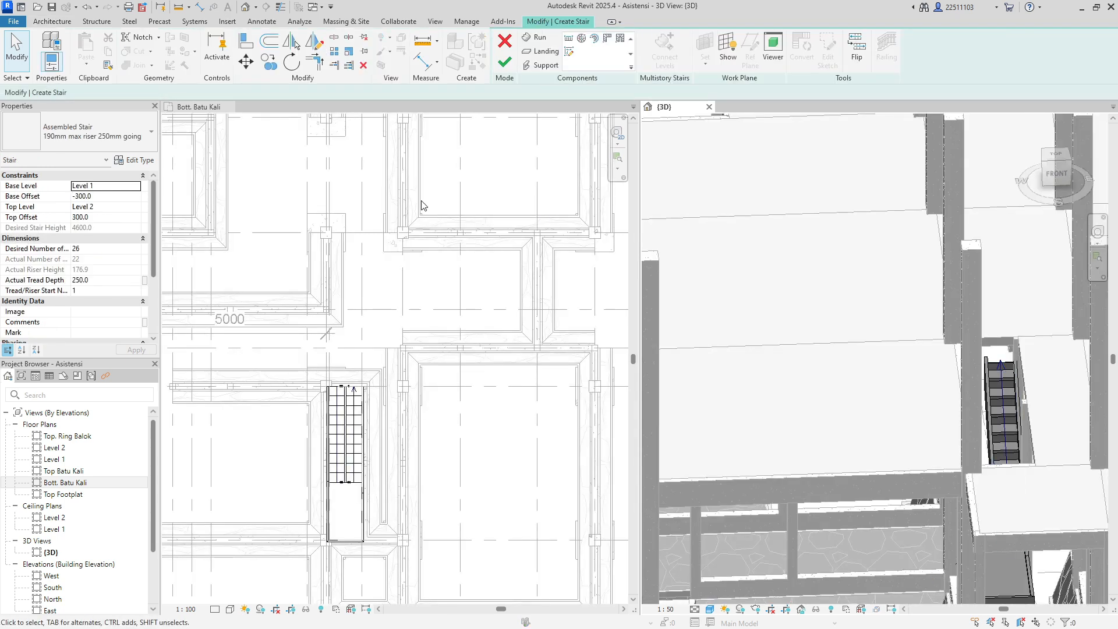
{"action": "left_click", "coordinate": [64, 217]}
{"action": "type", "text": "0"}
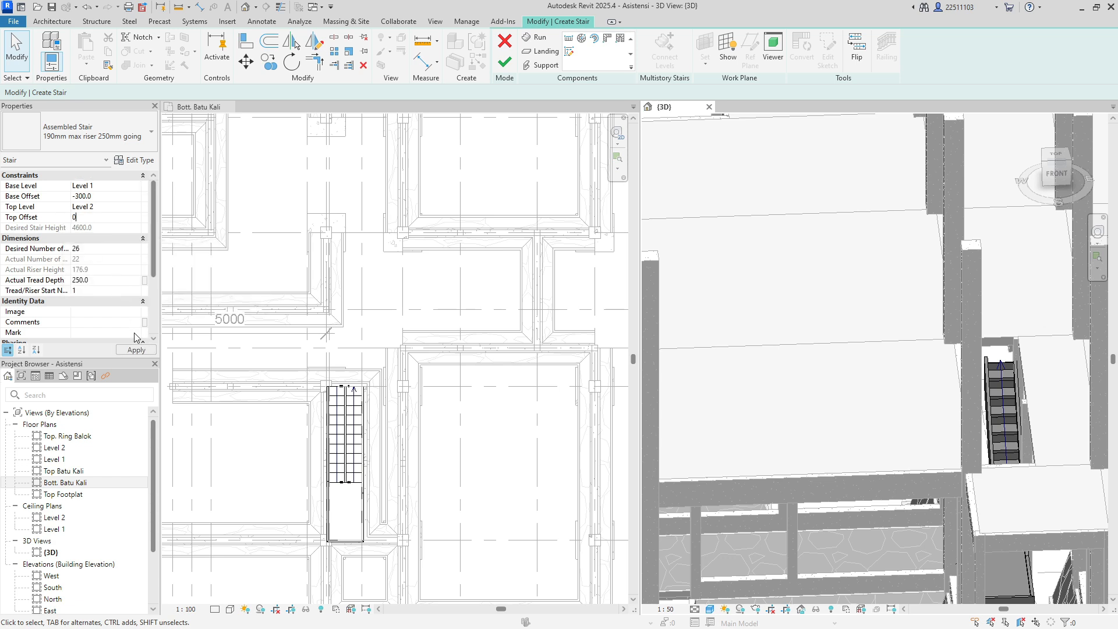
{"action": "left_click", "coordinate": [137, 350]}
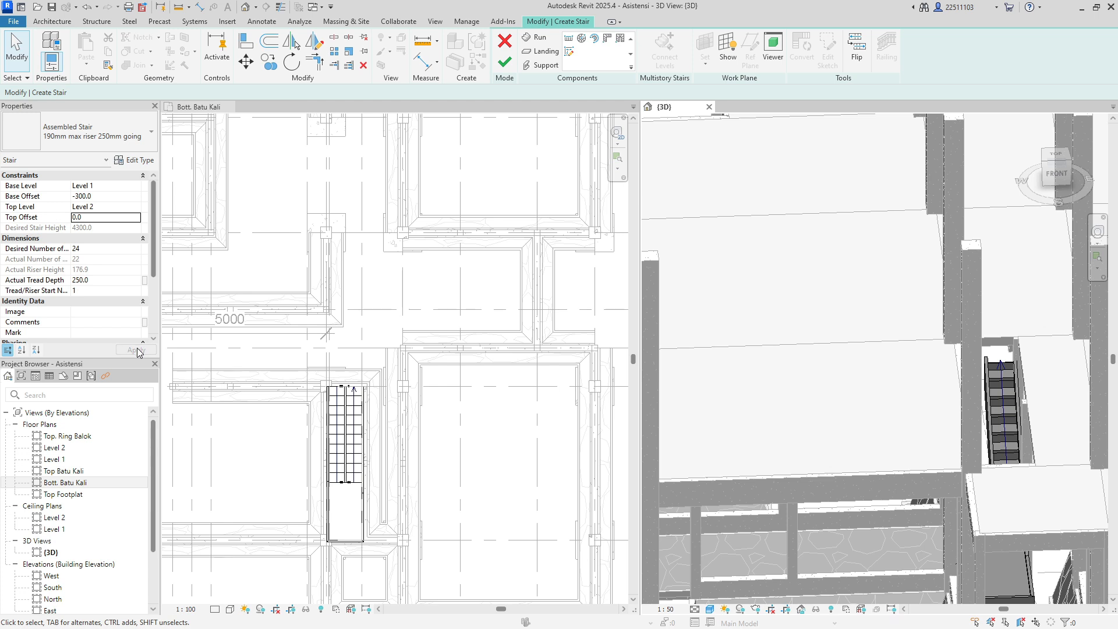
- Set the stair's desired number of risers to 22 and finish editing the stair
{"action": "left_click", "coordinate": [86, 248]}
{"action": "key", "text": "BackSpace"}
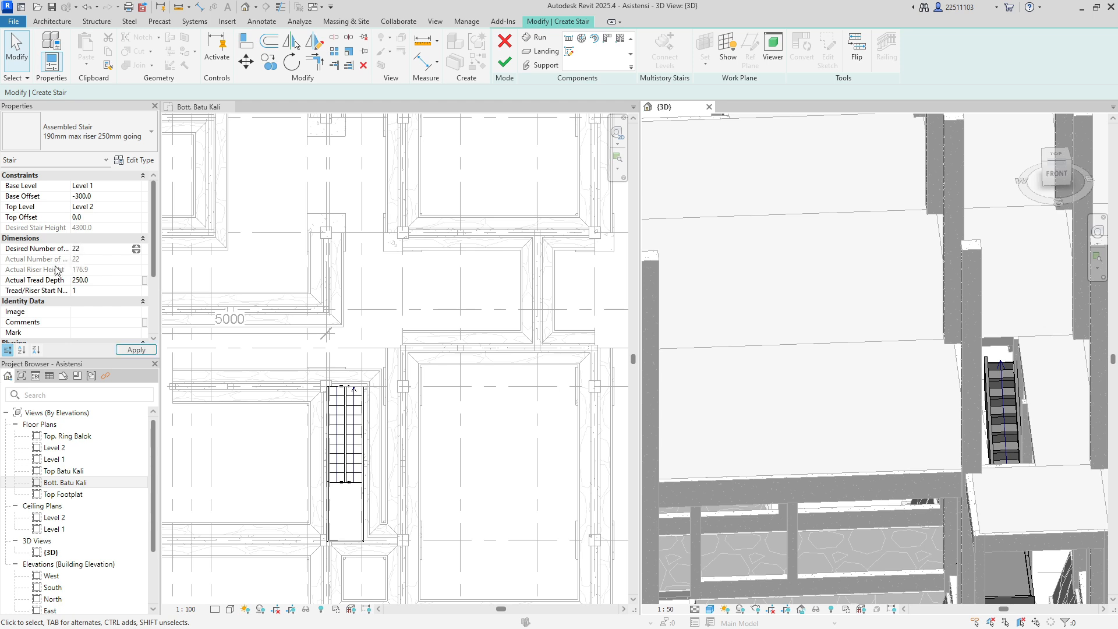
{"action": "type", "text": "22"}
{"action": "left_click", "coordinate": [143, 351]}
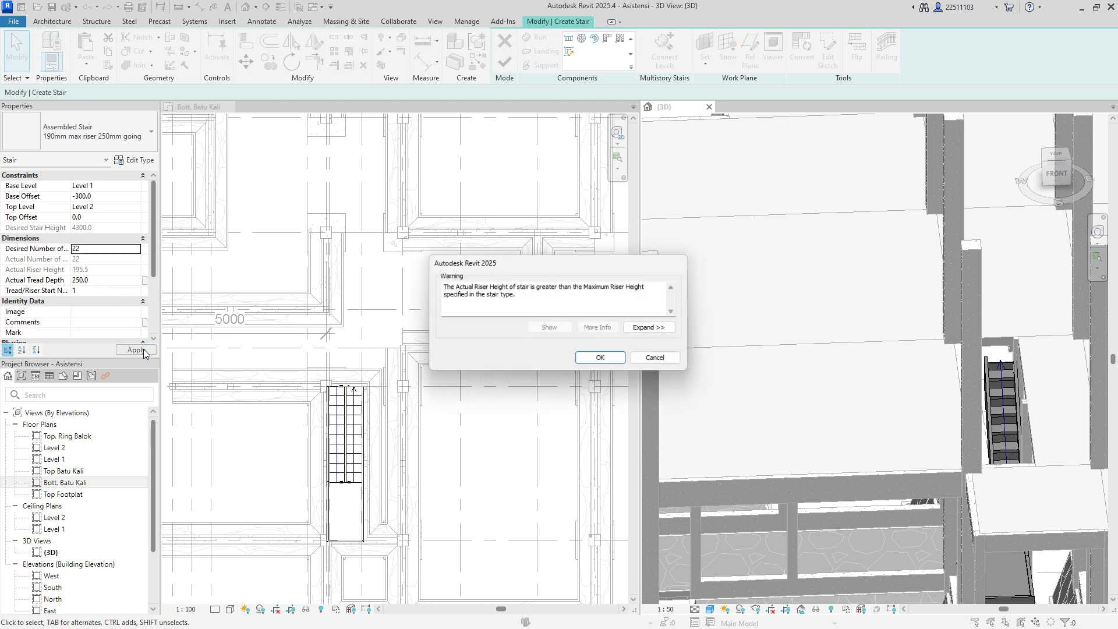
{"action": "left_click", "coordinate": [617, 358]}
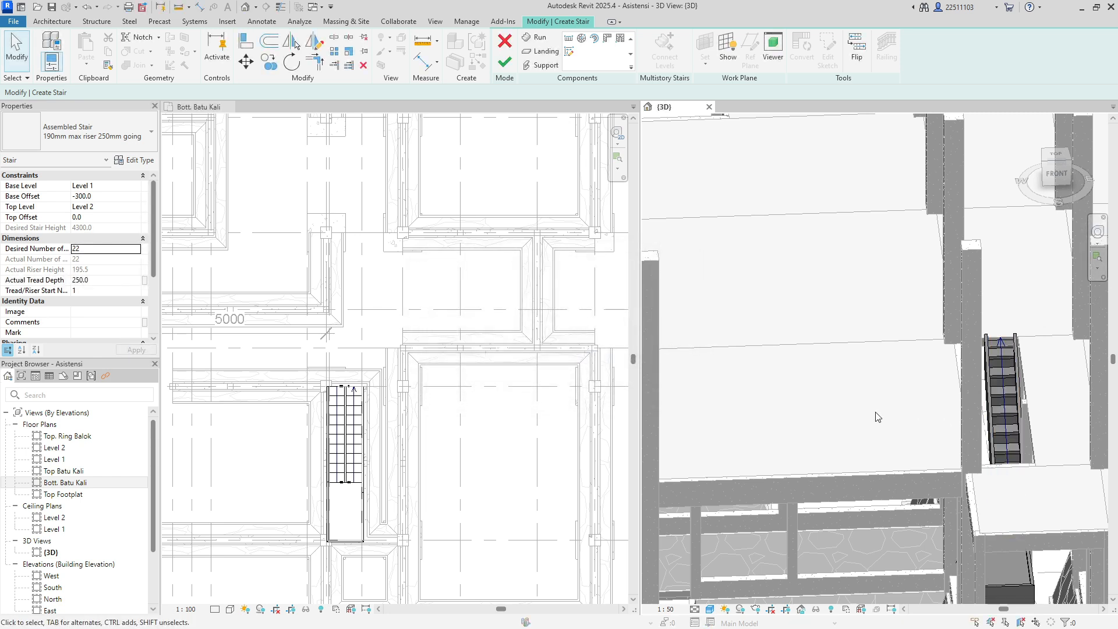
{"action": "left_click", "coordinate": [513, 60]}
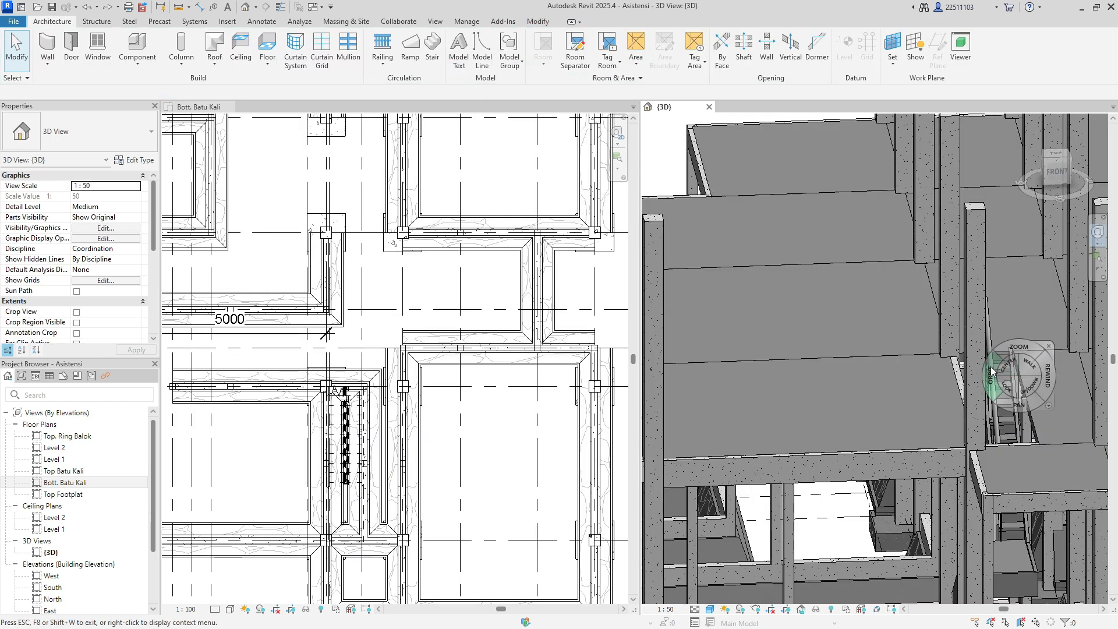
- Inspect the edited stair and the structural frame from several angles in the 3D view
{"action": "left_click_drag", "start_coordinate": [993, 373], "coordinate": [988, 370]}
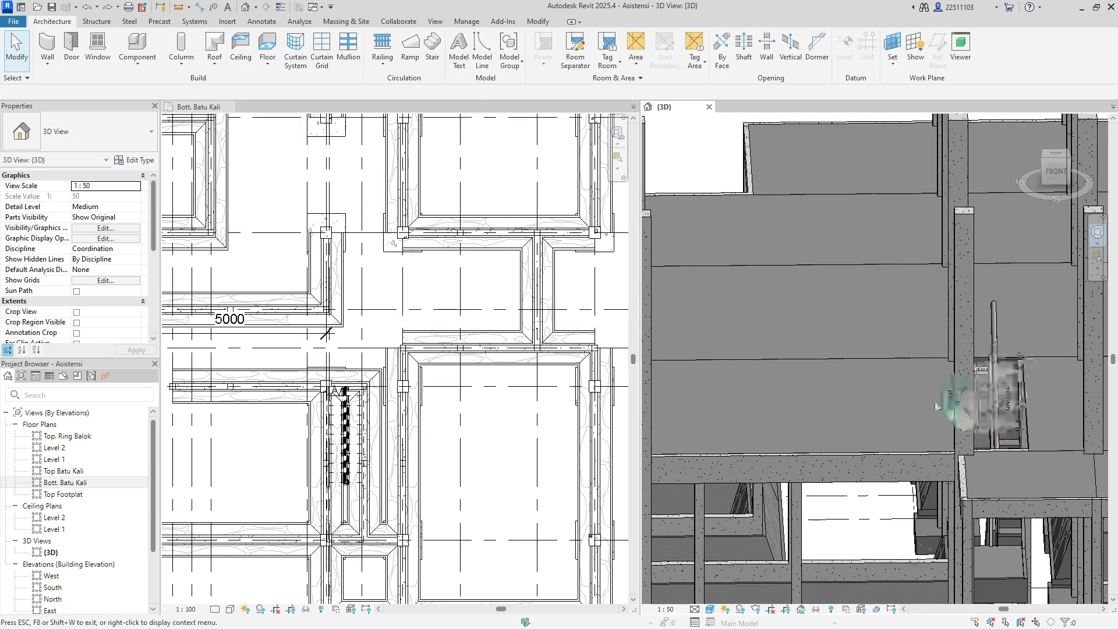
{"action": "mouse_move", "coordinate": [920, 411]}
{"action": "left_mouse_down"}
{"action": "mouse_move", "coordinate": [937, 384]}
{"action": "mouse_move", "coordinate": [937, 400]}
{"action": "mouse_move", "coordinate": [899, 415]}
{"action": "left_mouse_up"}
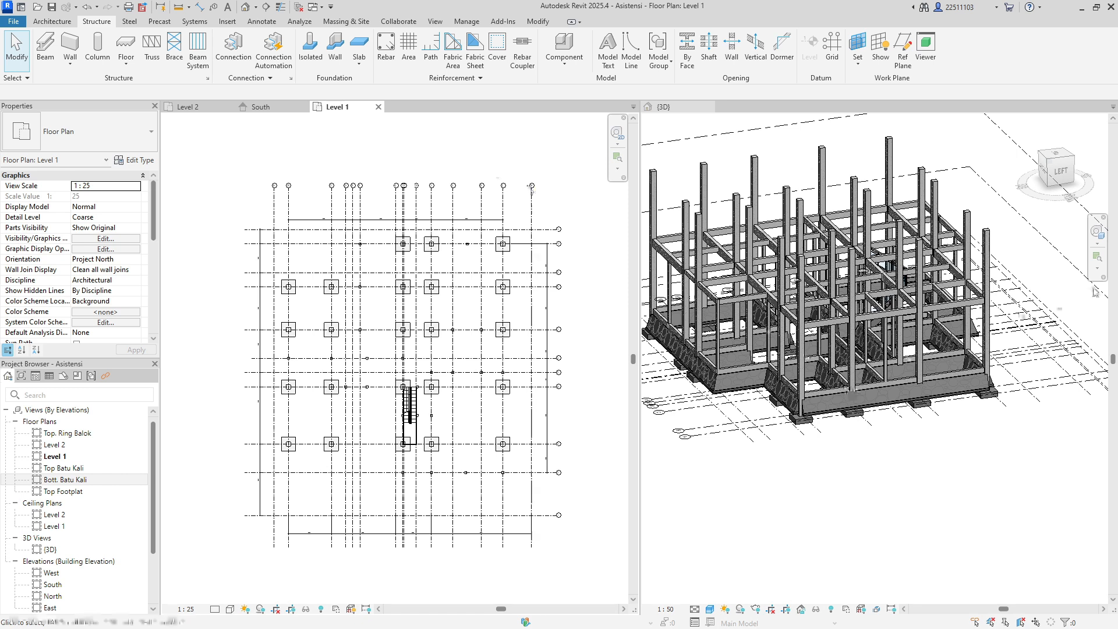
{"action": "left_click", "coordinate": [1098, 232]}
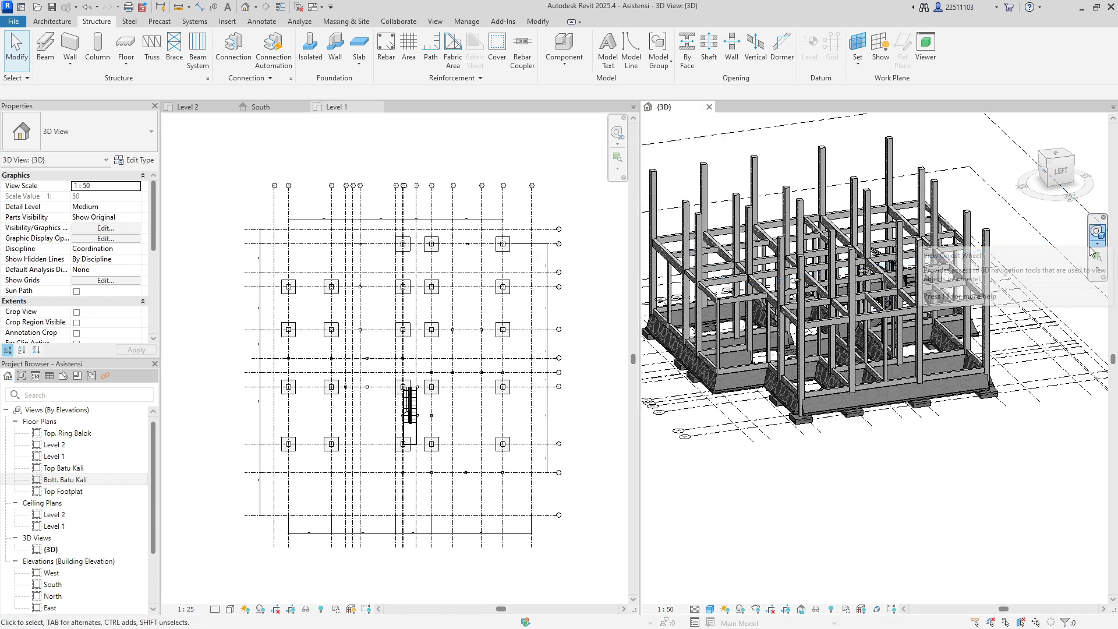
{"action": "left_click", "coordinate": [1098, 233]}
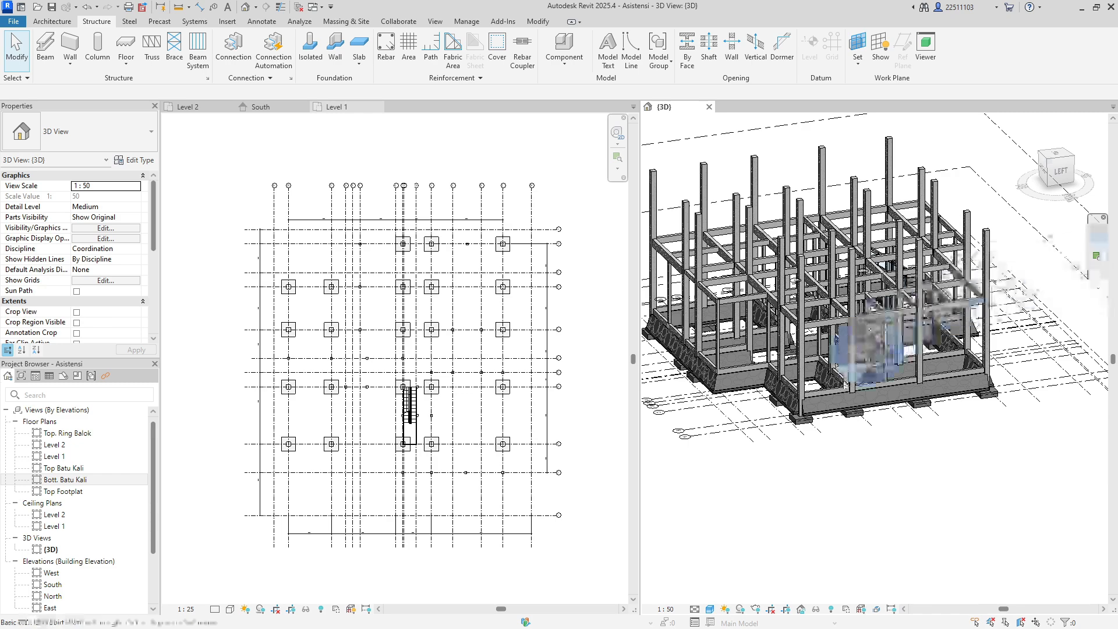
{"action": "mouse_move", "coordinate": [867, 355]}
{"action": "left_mouse_down"}
{"action": "mouse_move", "coordinate": [907, 370]}
{"action": "mouse_move", "coordinate": [903, 380]}
{"action": "left_mouse_up"}
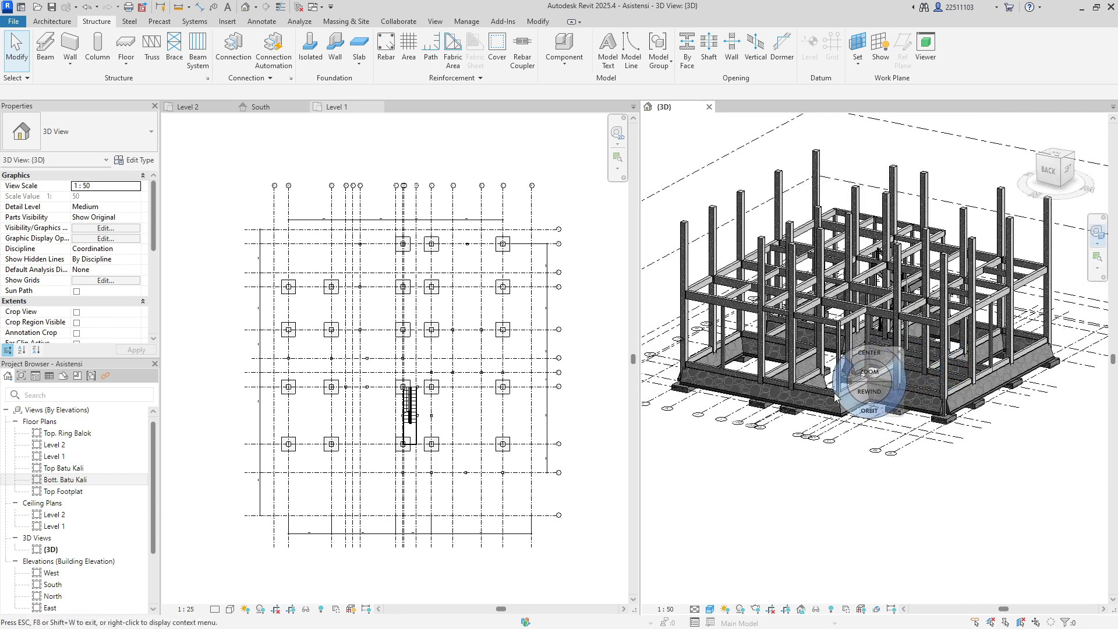
{"action": "scroll", "coordinate": [863, 401], "scroll_direction": "up", "scroll_amount": 5}
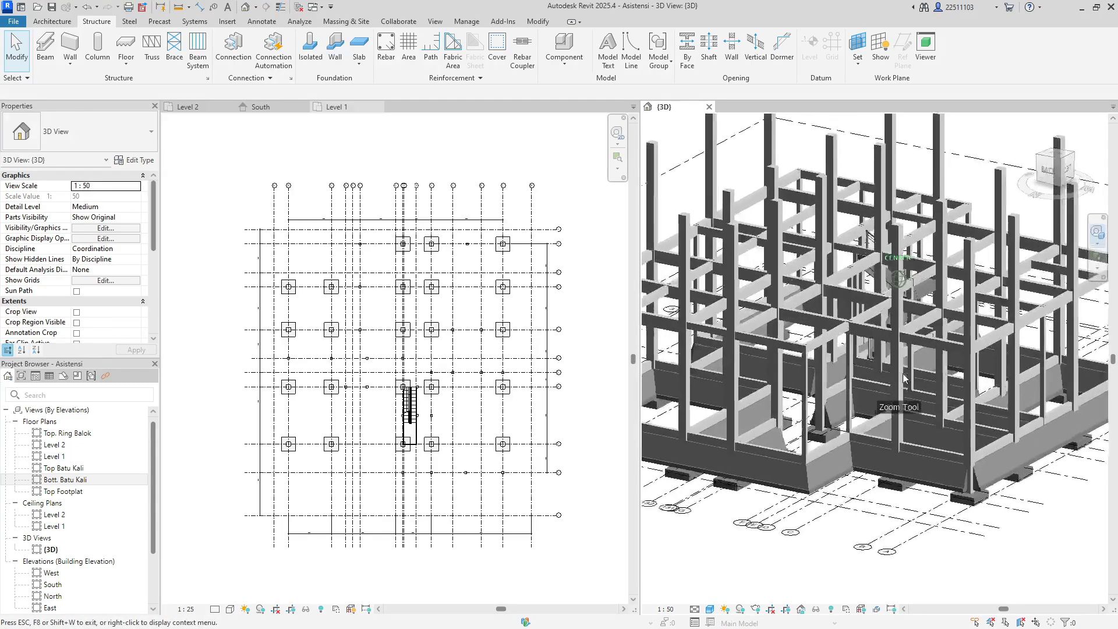
{"action": "key", "text": "shift+w"}
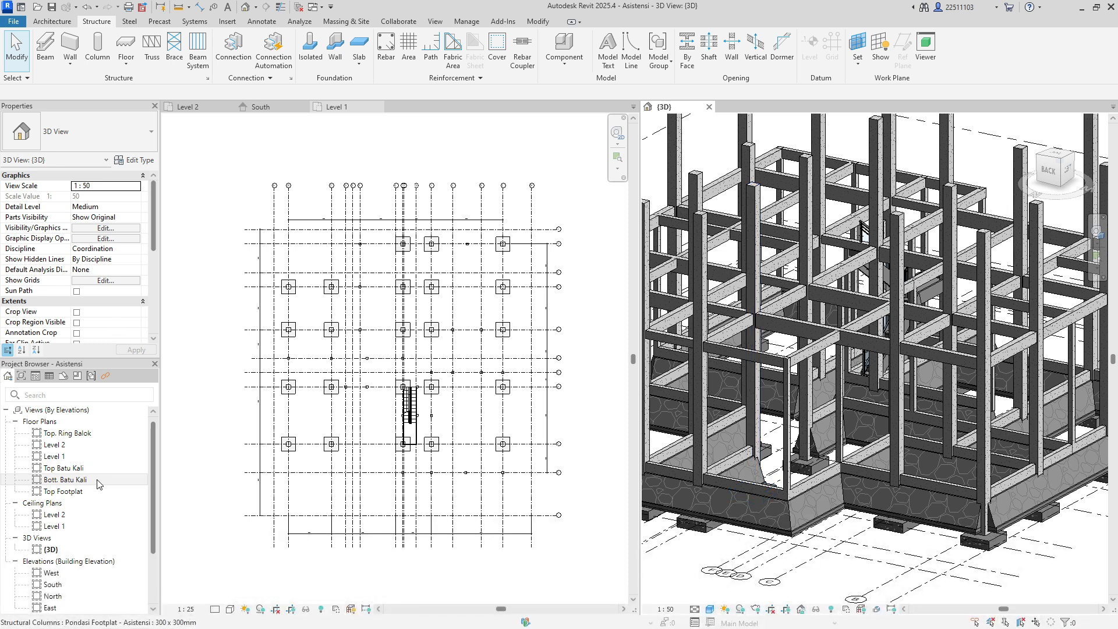
- Start a structural floor on the Top Batu Kali plan using the Generic 150mm floor type
{"action": "double_click", "coordinate": [80, 468]}
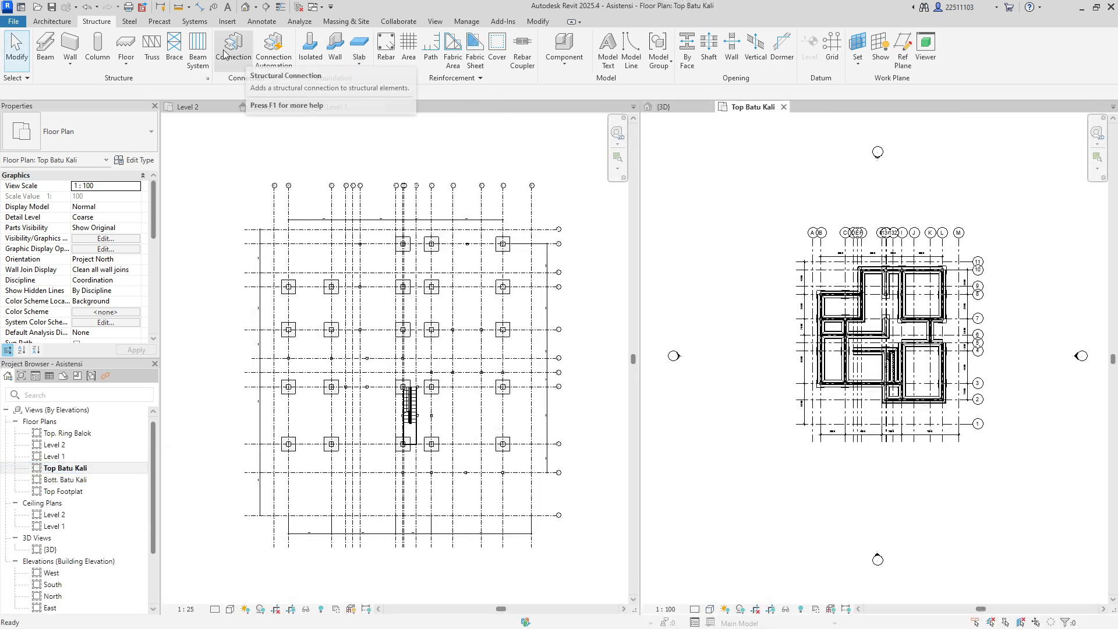
{"action": "left_click", "coordinate": [126, 60]}
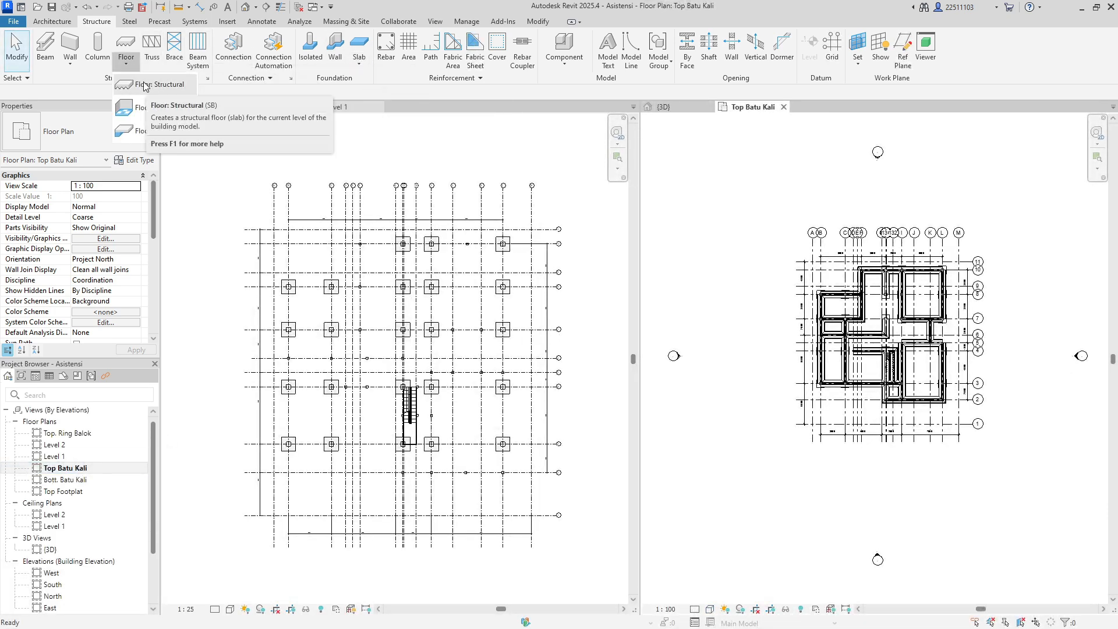
{"action": "left_click", "coordinate": [145, 85]}
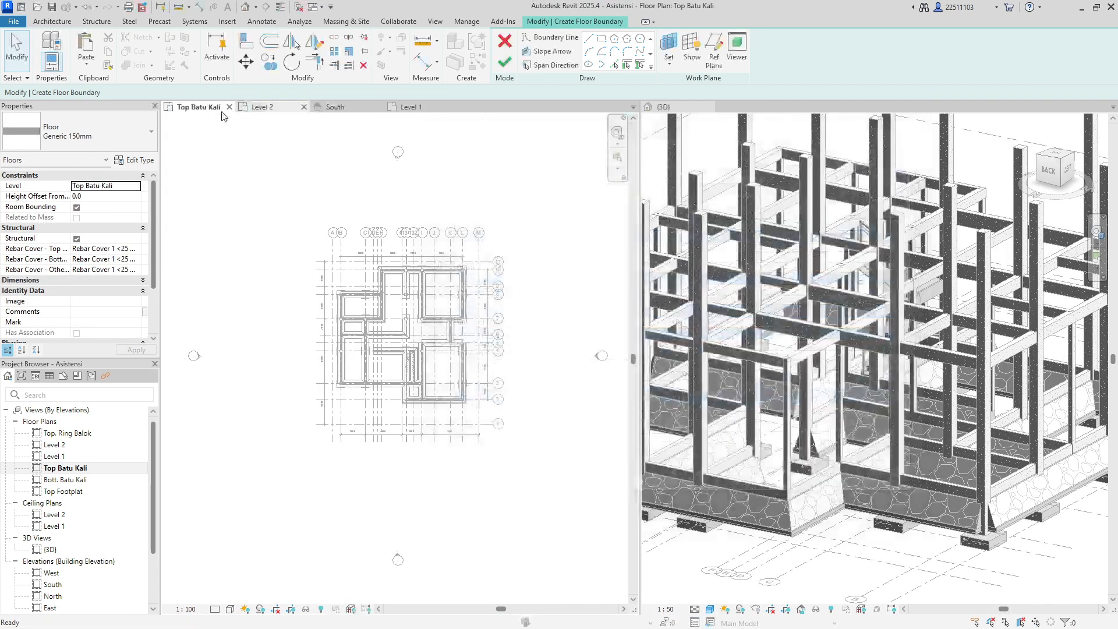
{"action": "left_click", "coordinate": [93, 133]}
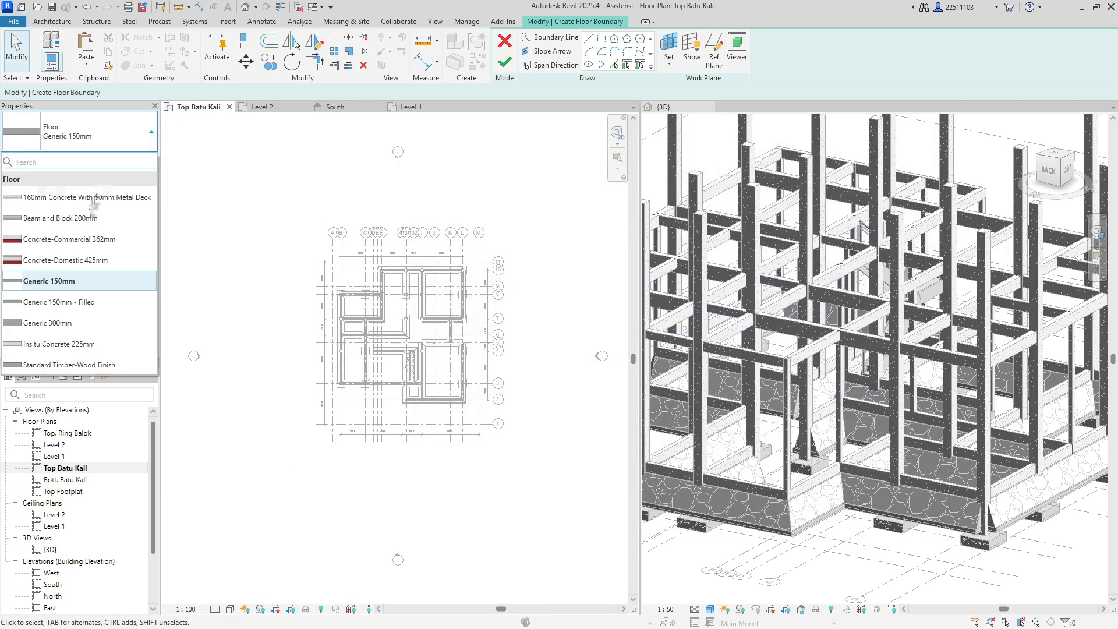
{"action": "left_click", "coordinate": [66, 288]}
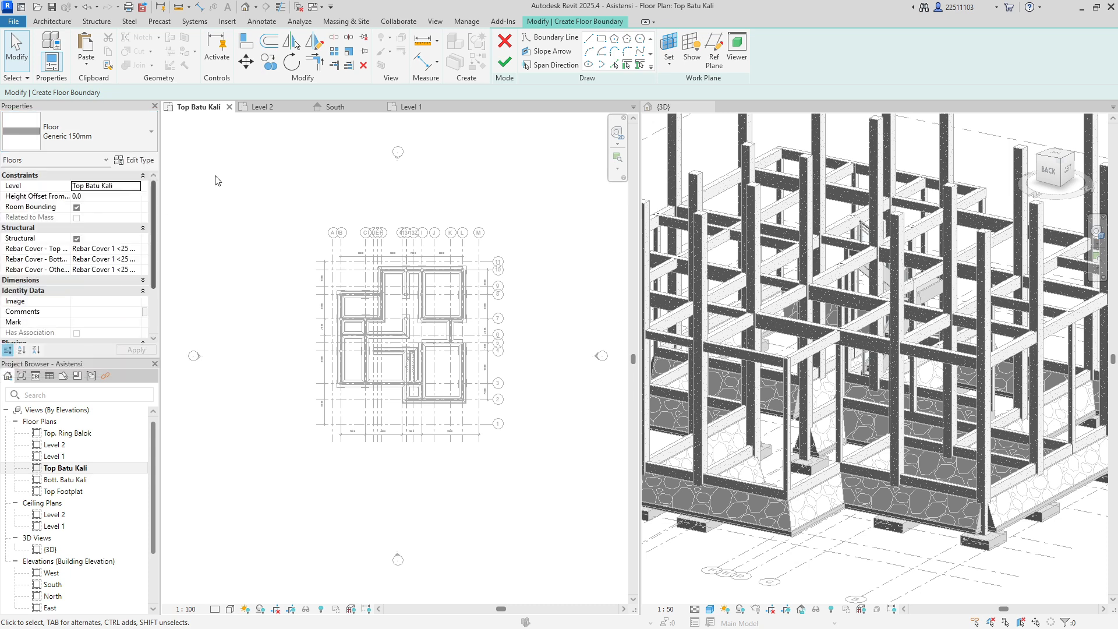
- Duplicate the Generic 150mm floor type as "Plat Lantai Dasar" and use it for the new floor
{"action": "left_click", "coordinate": [135, 160]}
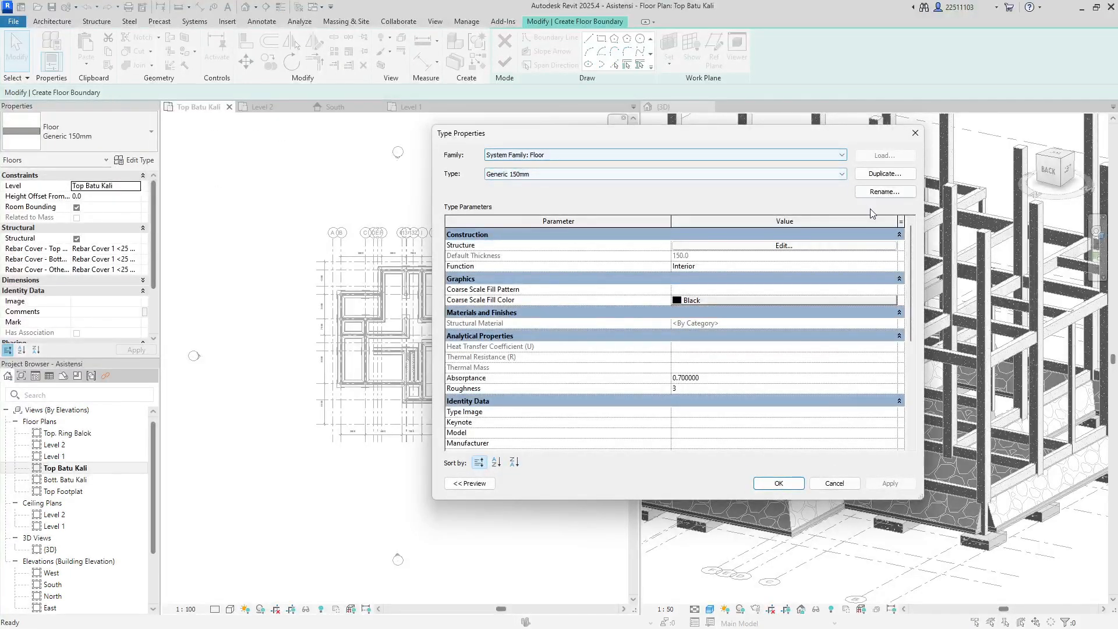
{"action": "left_click", "coordinate": [881, 174]}
{"action": "type", "text": "Plat Lantai Dasar"}
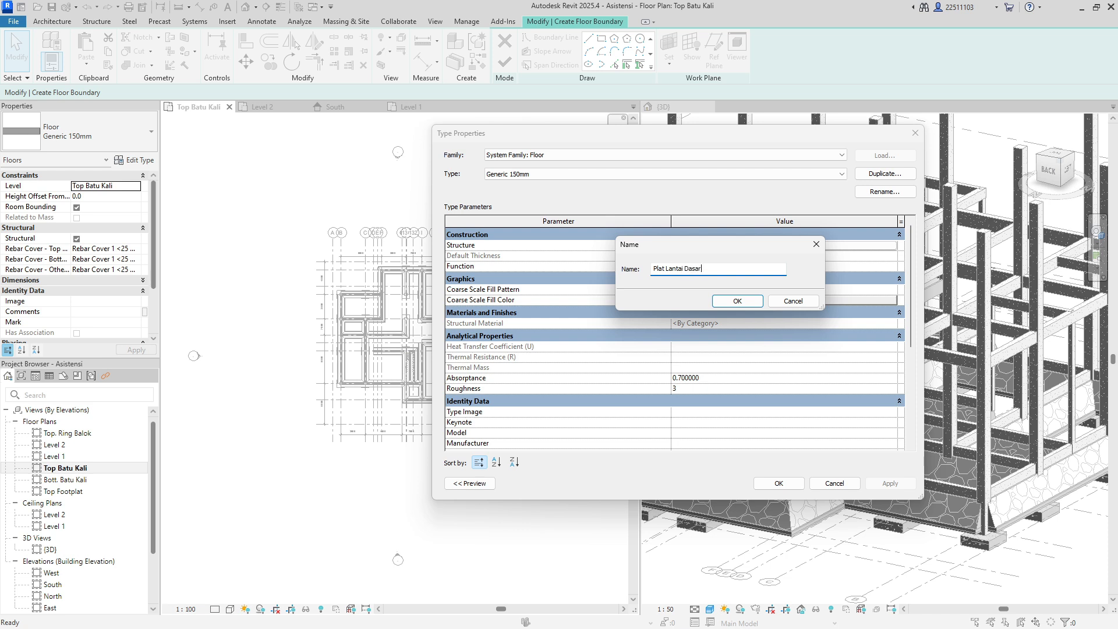
{"action": "key", "text": "Return"}
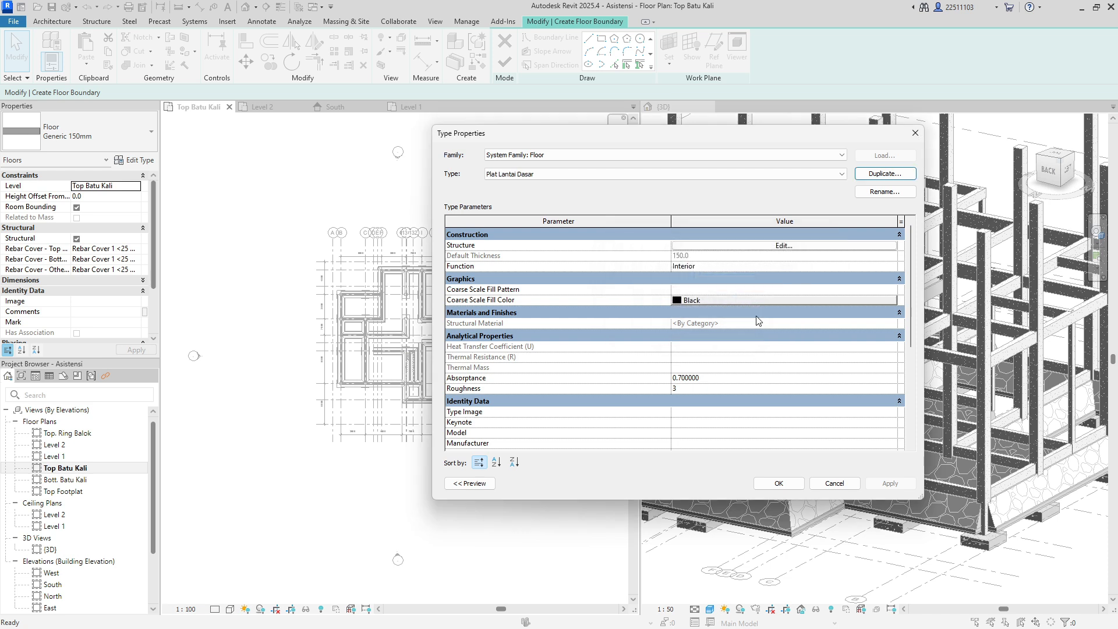
{"action": "left_click", "coordinate": [780, 482]}
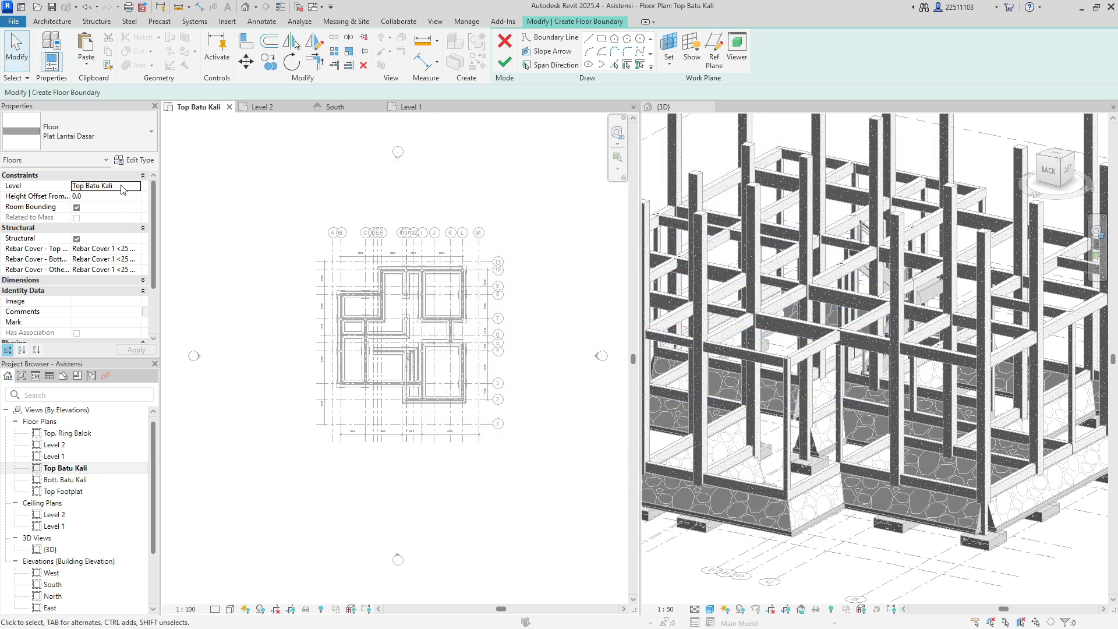
- Set the new floor's height offset from the Top Batu Kali level to -150
{"action": "left_click", "coordinate": [99, 195]}
{"action": "key", "text": "BackSpace"}
{"action": "type", "text": "-"}
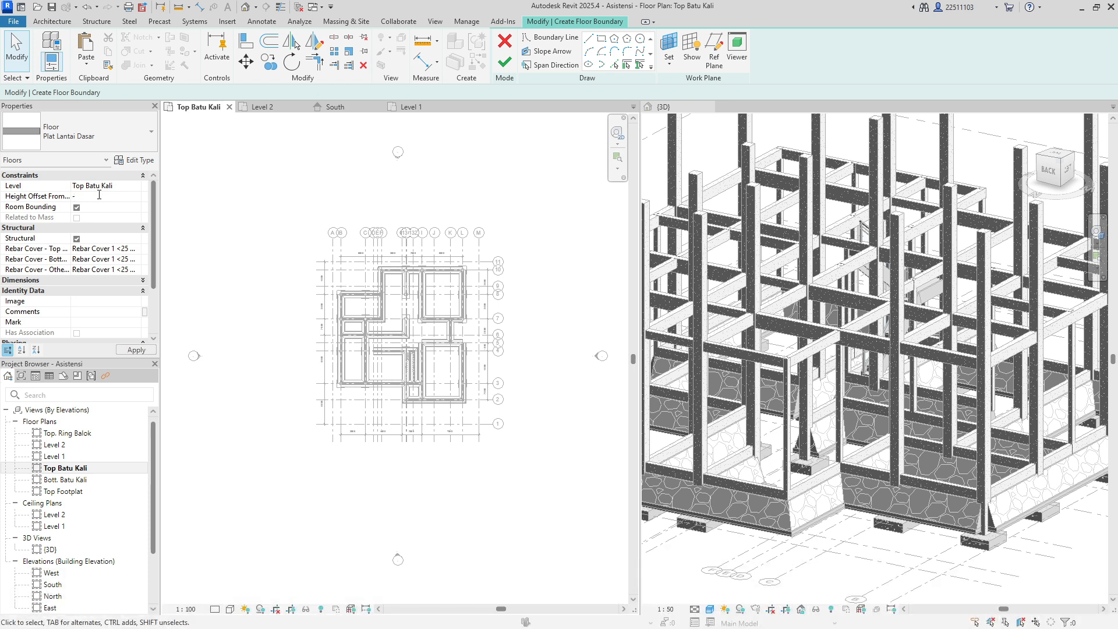
{"action": "type", "text": "150.0"}
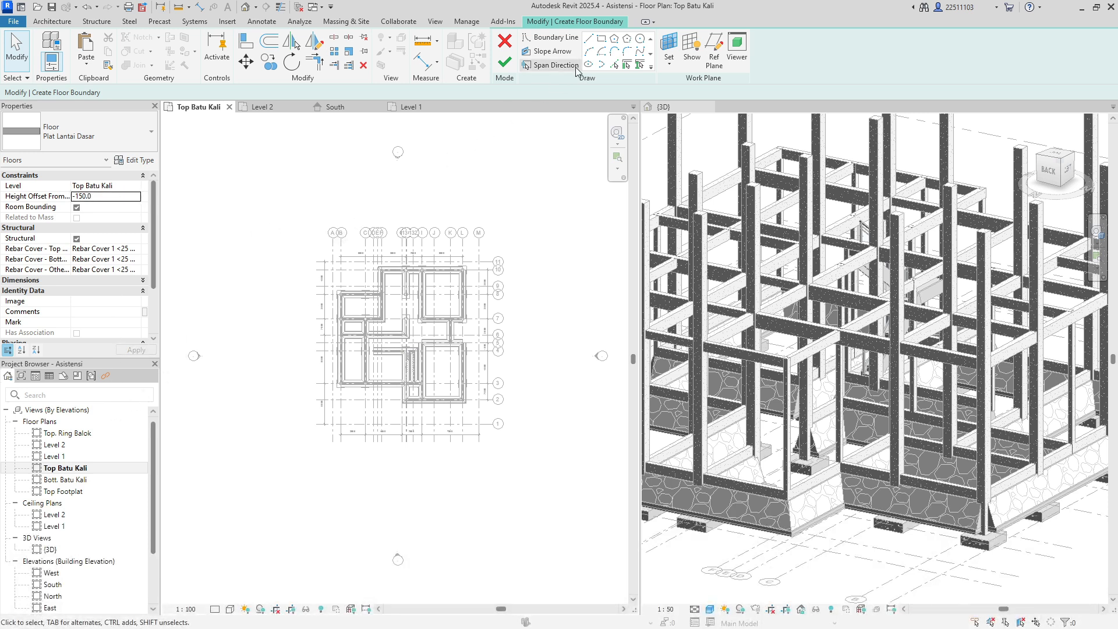
- Sketch the floor boundary from the grid B/8 column down to grid 7, then around the small bay via grids C and 6 back to B
{"action": "left_click", "coordinate": [589, 40]}
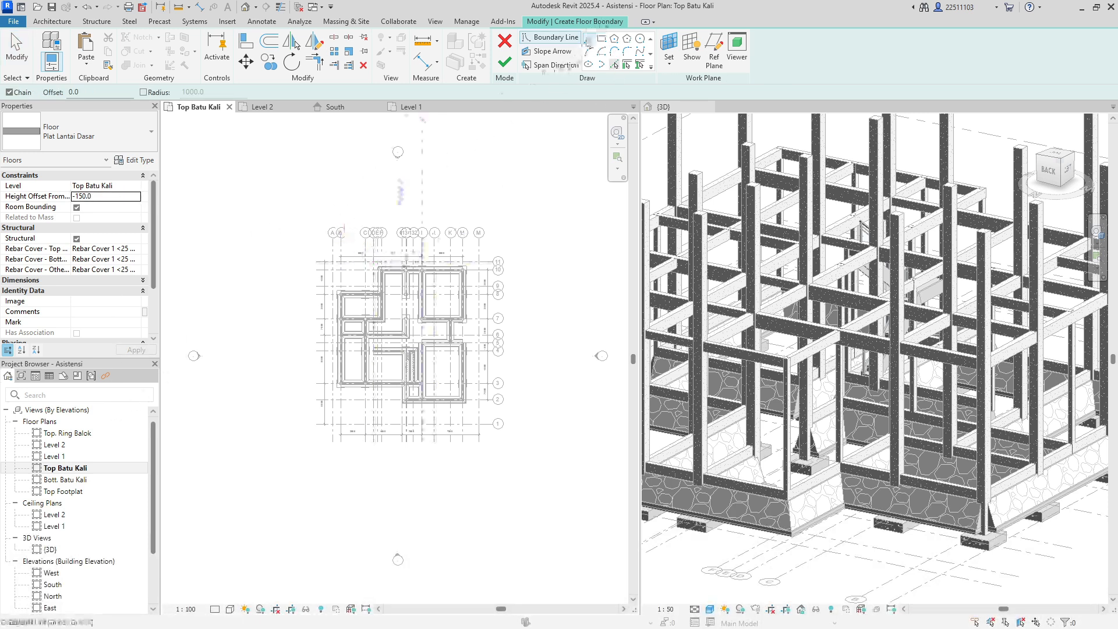
{"action": "scroll", "coordinate": [416, 302], "scroll_direction": "up", "scroll_amount": 4}
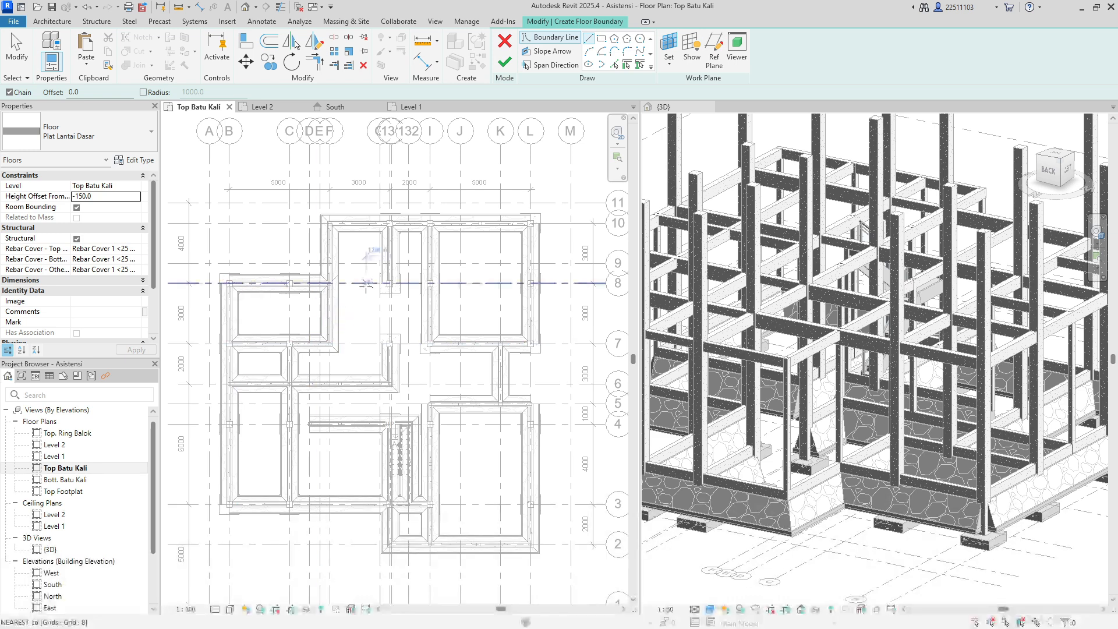
{"action": "scroll", "coordinate": [283, 186], "scroll_direction": "up", "scroll_amount": 1}
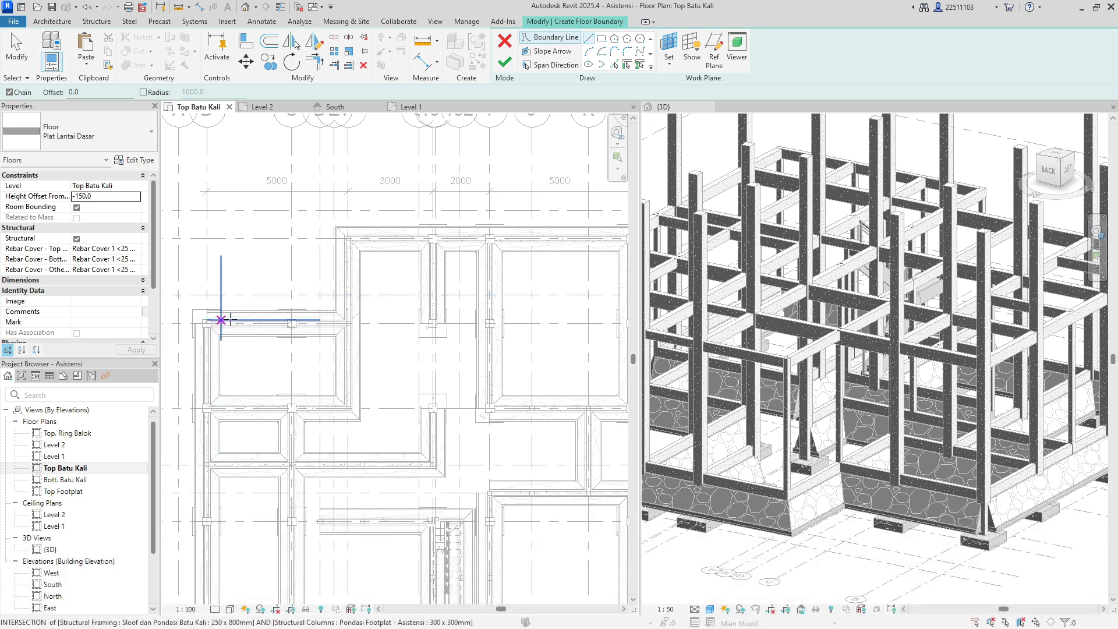
{"action": "scroll", "coordinate": [204, 327], "scroll_direction": "up", "scroll_amount": 2}
{"action": "middle_click_drag", "start_coordinate": [205, 327], "coordinate": [265, 261], "text": "shift"}
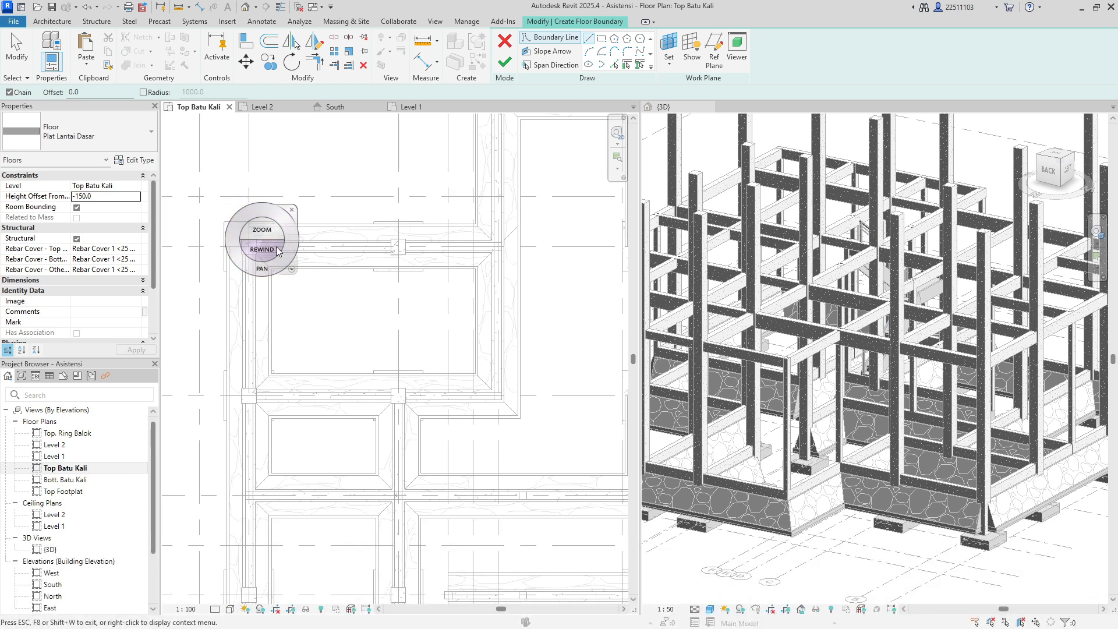
{"action": "left_click", "coordinate": [292, 209]}
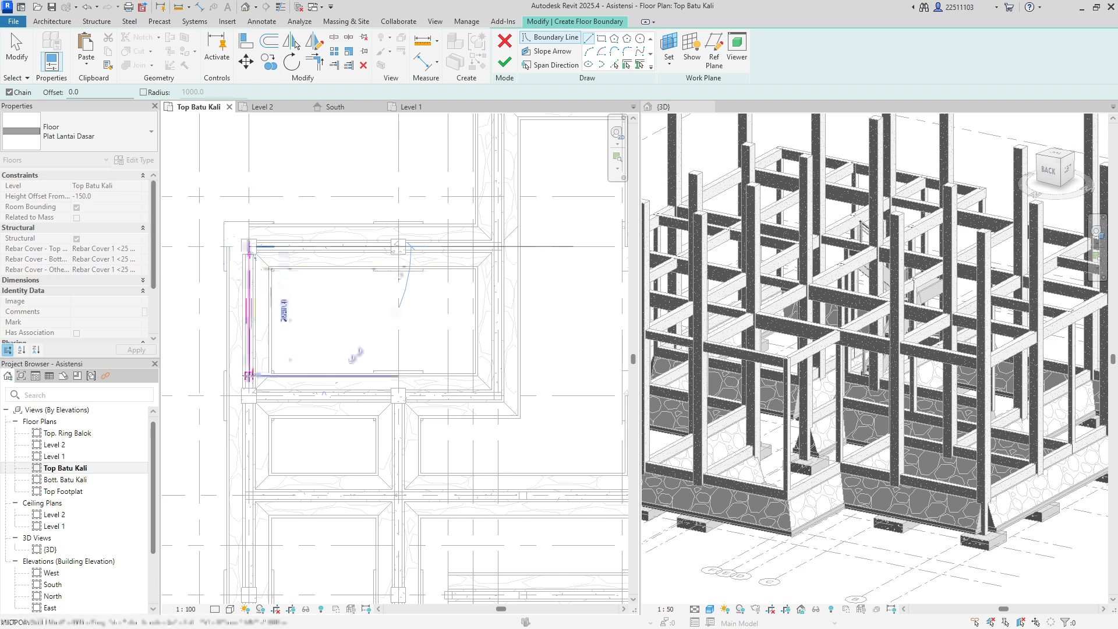
{"action": "left_click", "coordinate": [249, 395]}
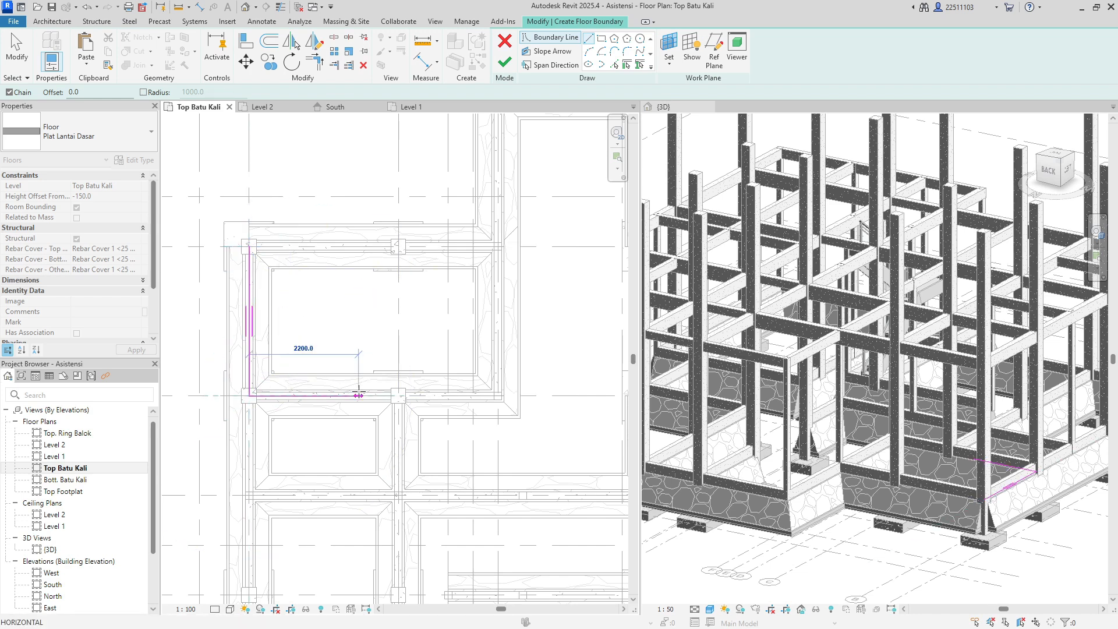
{"action": "left_click", "coordinate": [398, 395]}
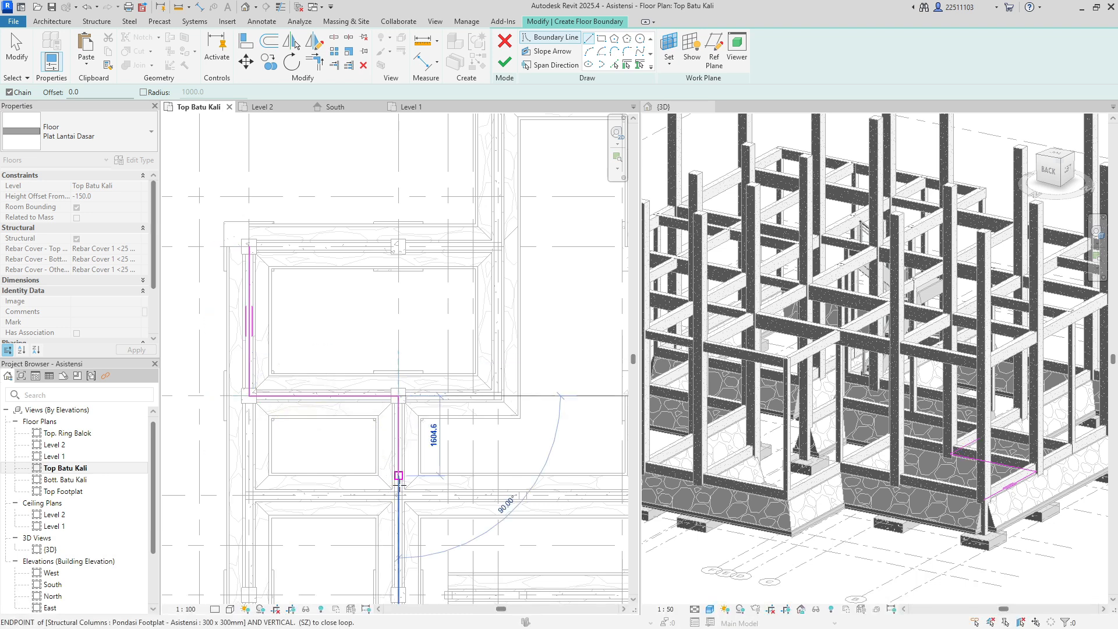
{"action": "left_click", "coordinate": [398, 495]}
{"action": "left_click", "coordinate": [249, 495]}
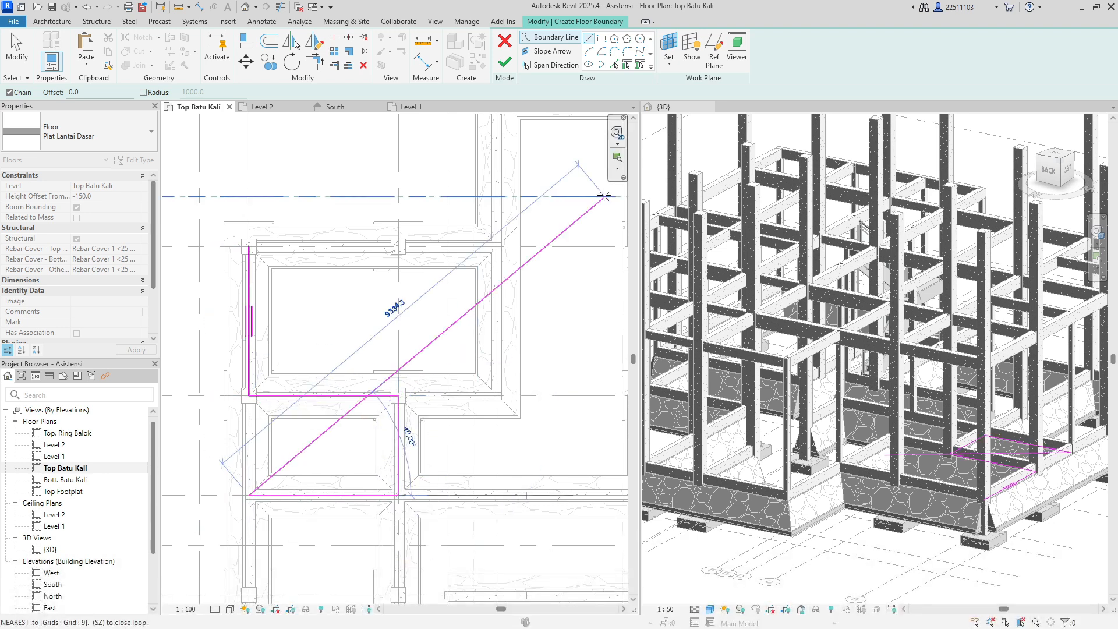
- Continue the boundary along grids B and 3, step down beside the stair to grid 2, and run toward the grid L side
{"action": "middle_click_drag", "start_coordinate": [400, 537], "coordinate": [411, 145]}
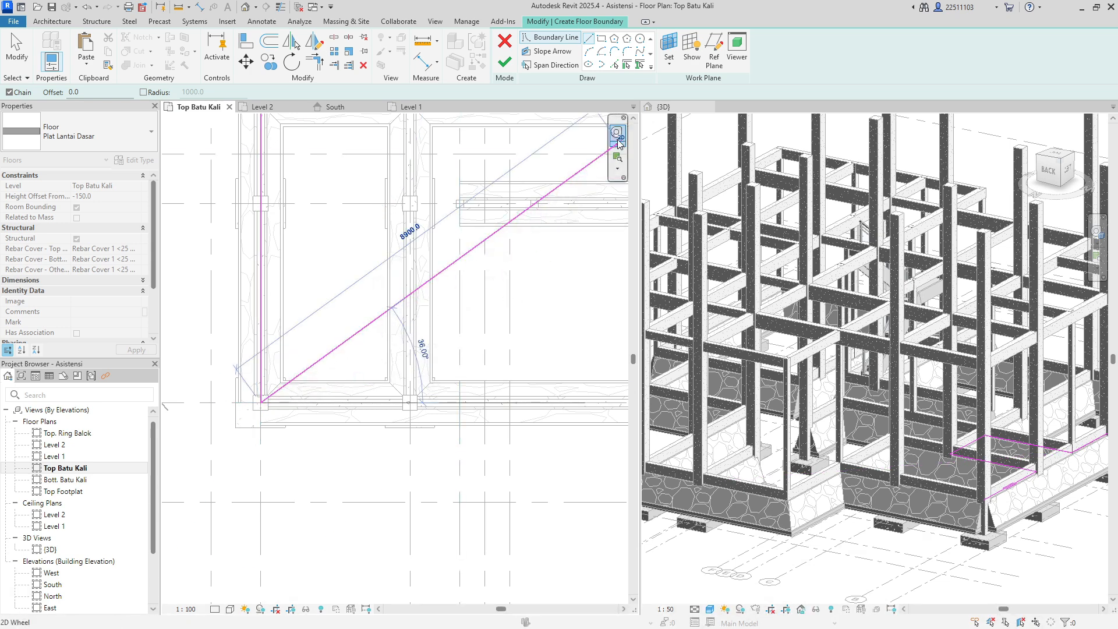
{"action": "middle_click_drag", "start_coordinate": [612, 155], "coordinate": [395, 146]}
{"action": "left_click", "coordinate": [388, 394]}
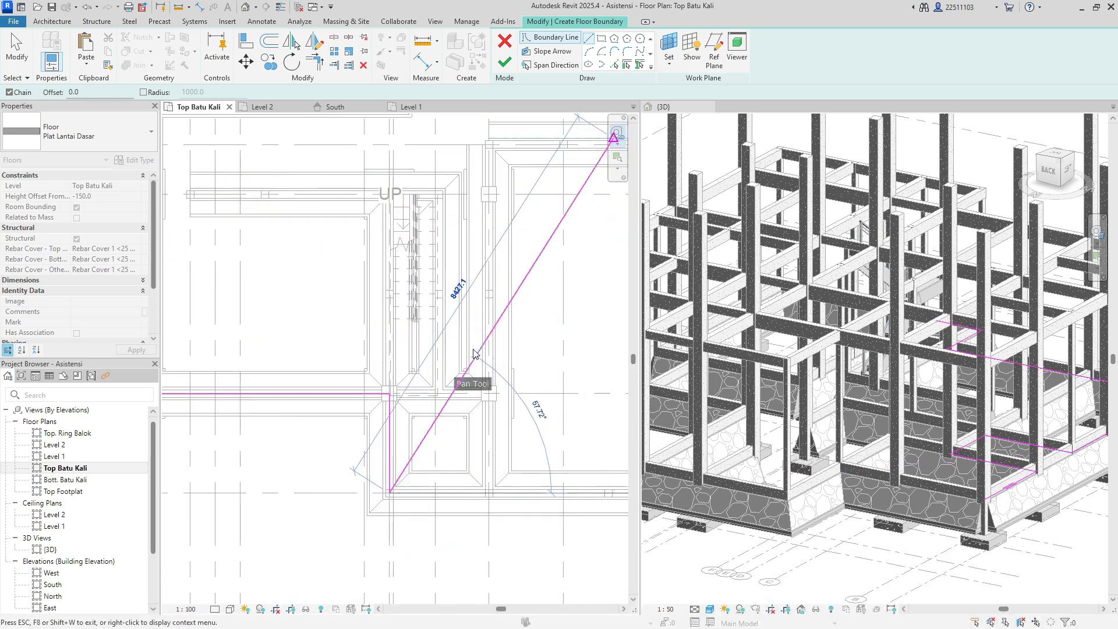
{"action": "left_click", "coordinate": [616, 132]}
{"action": "middle_click_drag", "start_coordinate": [416, 326], "coordinate": [434, 362]}
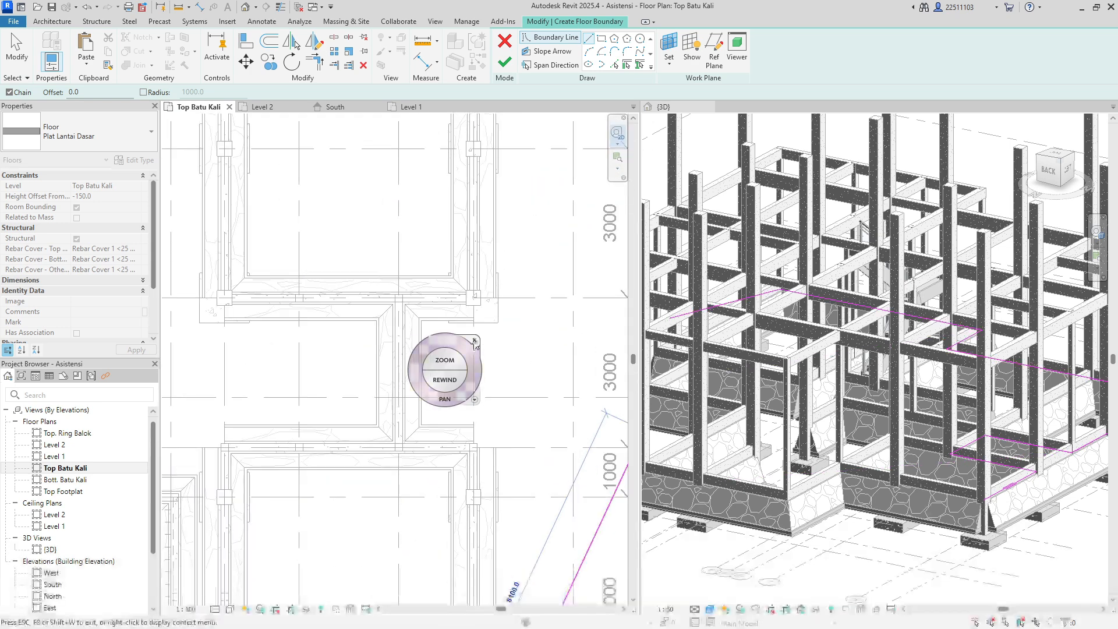
{"action": "key", "text": "Escape"}
- Trace the boundary around the recess at grid K between grids 5 and 7, then up grid L to grid 10
{"action": "left_click", "coordinate": [473, 447]}
{"action": "left_click", "coordinate": [400, 447]}
{"action": "left_click", "coordinate": [399, 298]}
{"action": "left_click", "coordinate": [475, 298]}
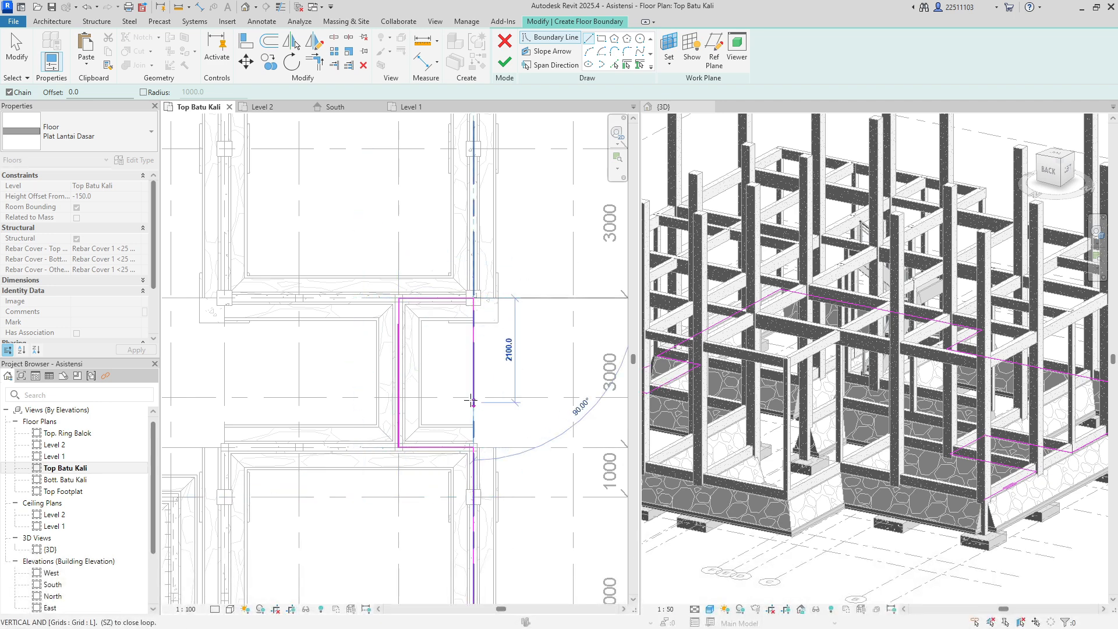
{"action": "left_click", "coordinate": [617, 133]}
{"action": "left_click_drag", "start_coordinate": [507, 352], "coordinate": [569, 401]}
{"action": "key", "text": "Escape"}
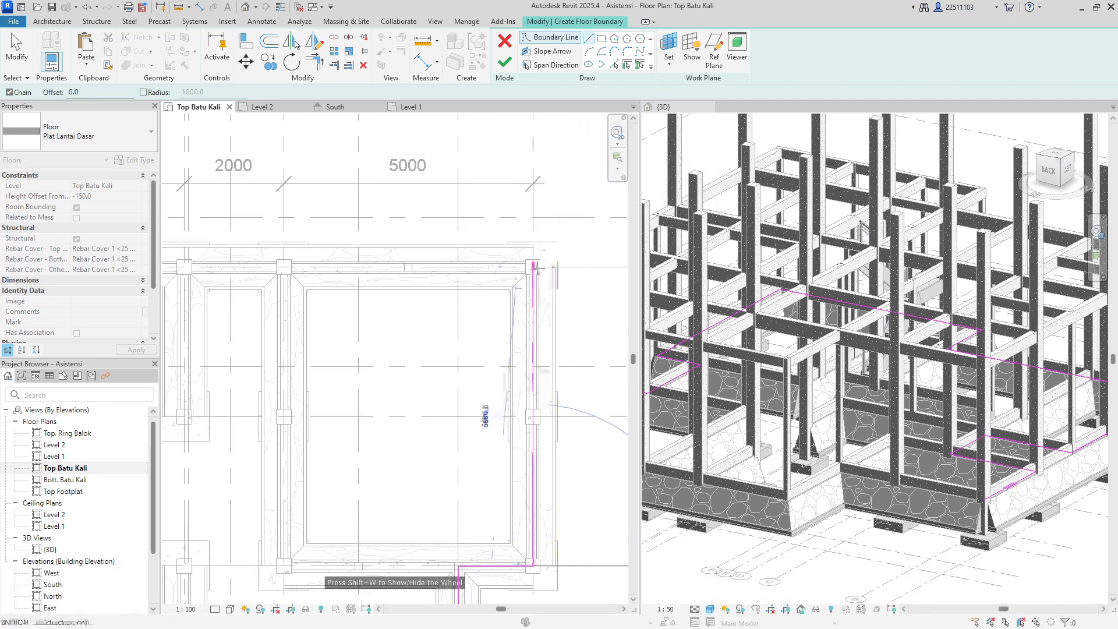
{"action": "left_click", "coordinate": [534, 266]}
- Close the boundary along grid 10, down grid F and along grid 8 to grid B, and finish the floor
{"action": "left_click", "coordinate": [616, 133]}
{"action": "left_click_drag", "start_coordinate": [232, 292], "coordinate": [419, 309]}
{"action": "key", "text": "Escape"}
{"action": "left_click", "coordinate": [223, 283]}
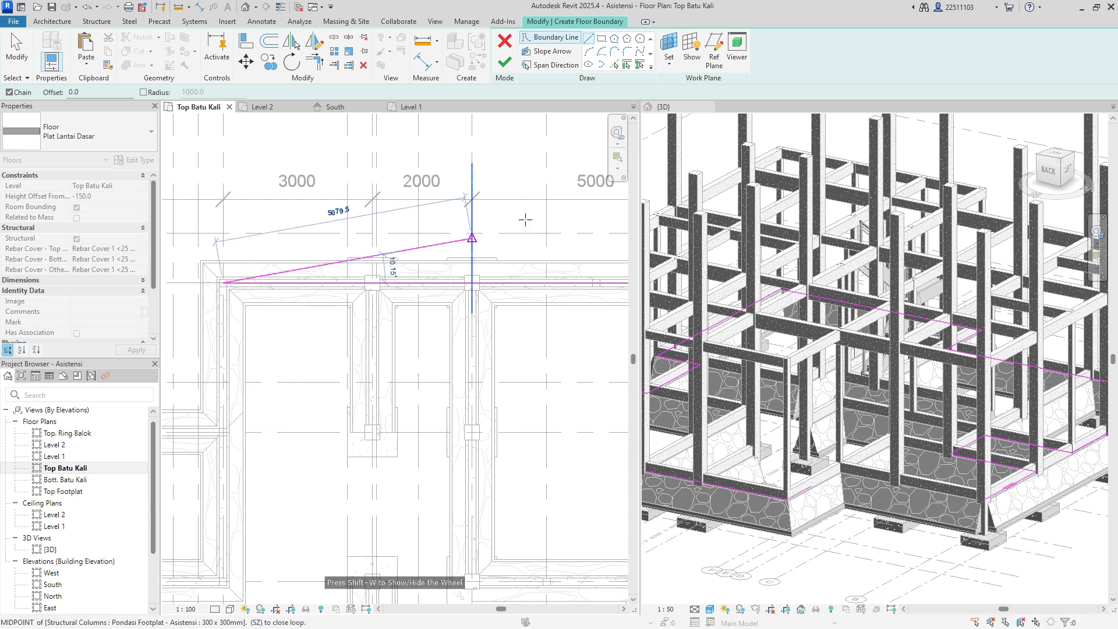
{"action": "left_click", "coordinate": [616, 133]}
{"action": "left_click_drag", "start_coordinate": [277, 414], "coordinate": [610, 335]}
{"action": "key", "text": "Escape"}
{"action": "left_click", "coordinate": [557, 351]}
{"action": "left_click", "coordinate": [308, 352]}
{"action": "left_click", "coordinate": [308, 352]}
{"action": "scroll", "coordinate": [308, 352], "scroll_direction": "down", "scroll_amount": 2}
{"action": "middle_click_drag", "start_coordinate": [308, 352], "coordinate": [223, 212], "text": "shift"}
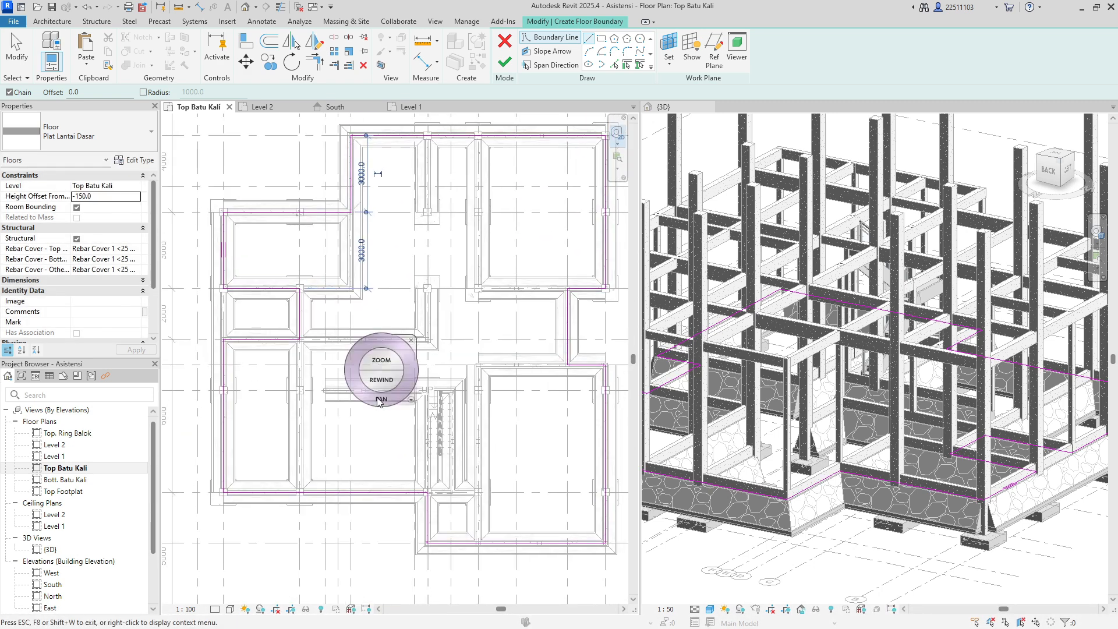
{"action": "middle_click_drag", "start_coordinate": [492, 325], "coordinate": [492, 325]}
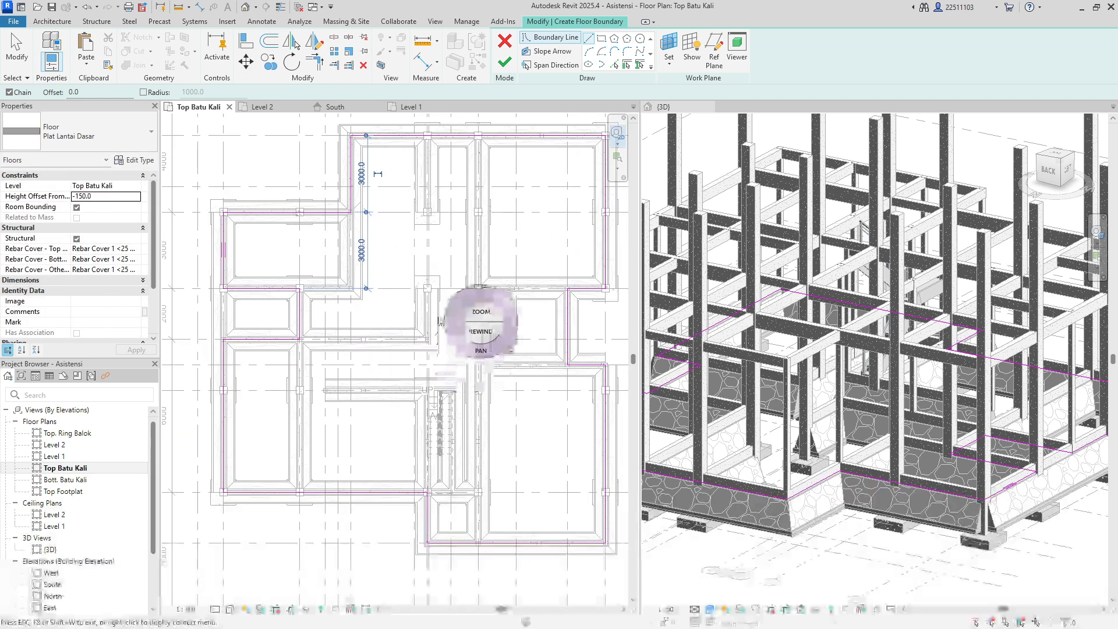
{"action": "left_click", "coordinate": [491, 303]}
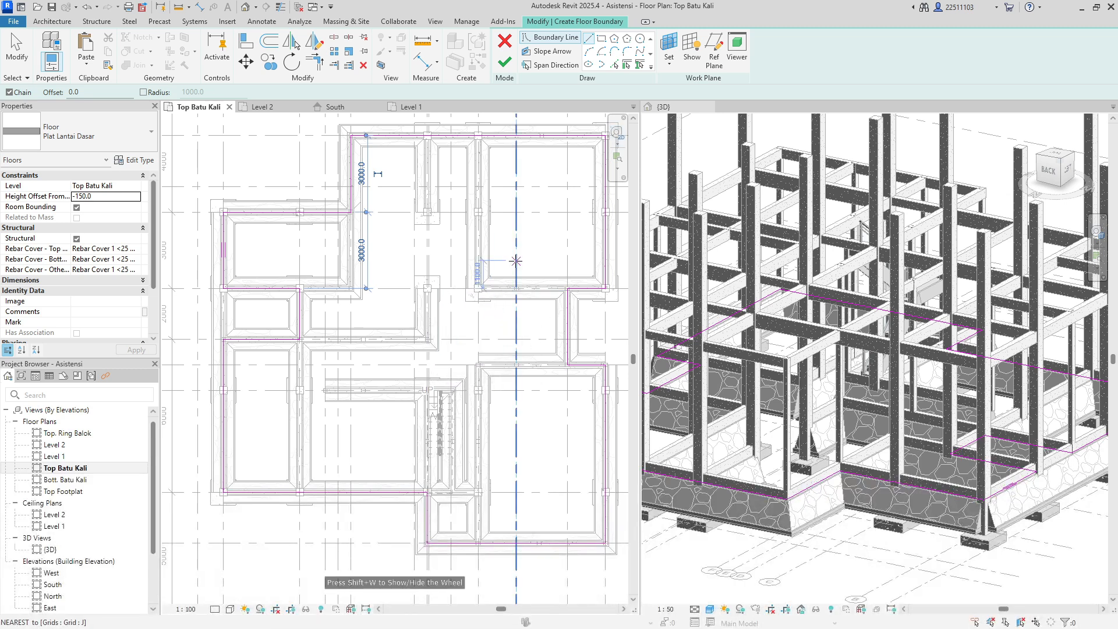
{"action": "left_click", "coordinate": [505, 61]}
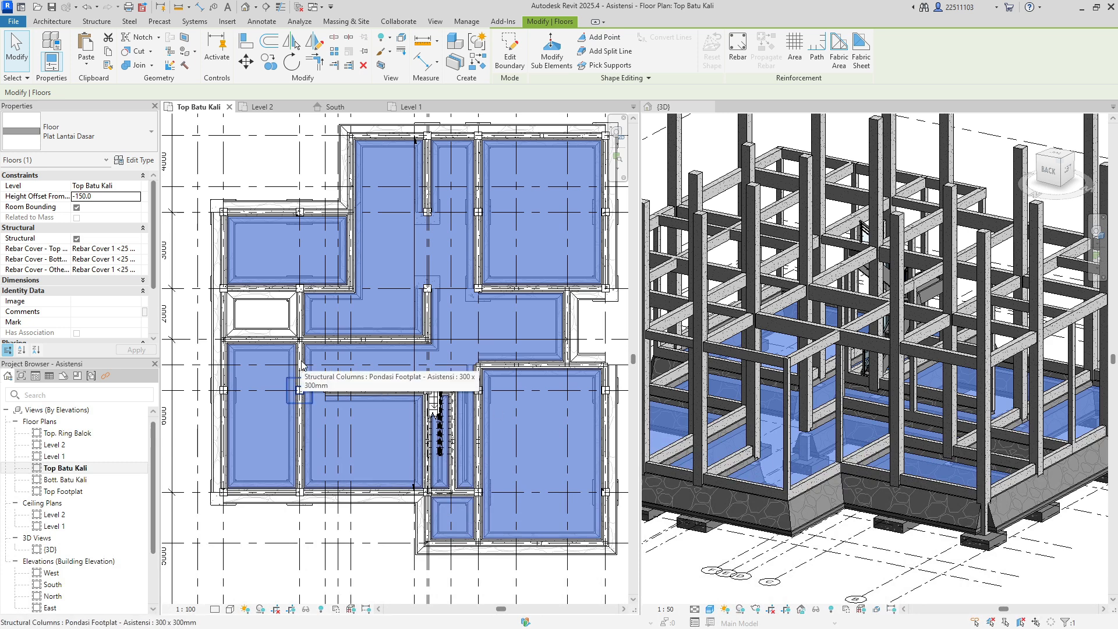
- Set the new floor's height offset to 0 and its level to Level 1
{"action": "left_click", "coordinate": [107, 195]}
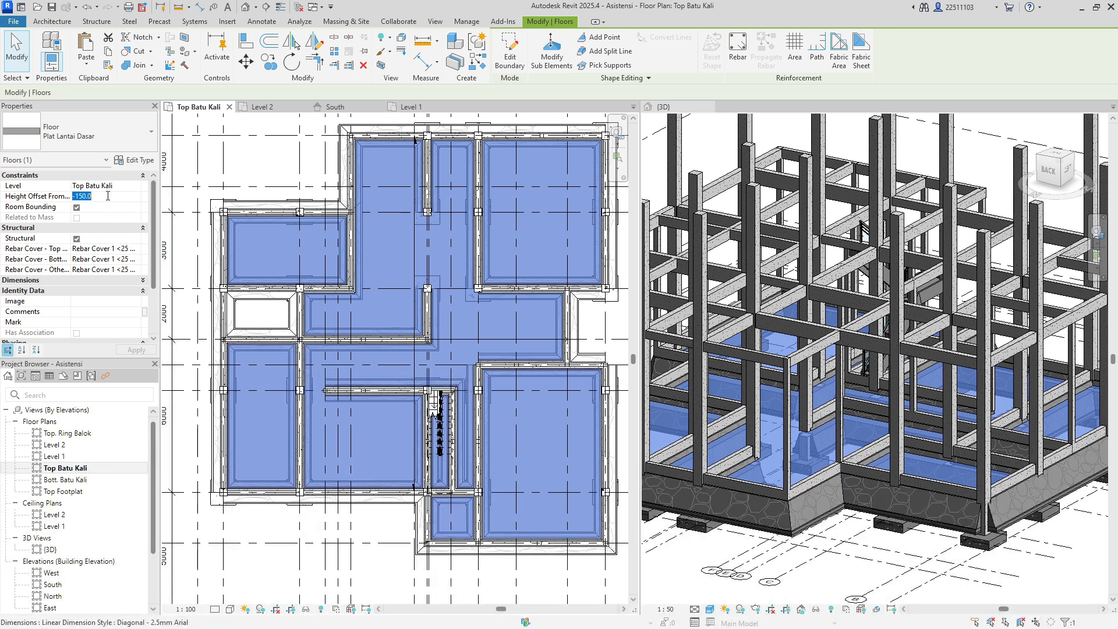
{"action": "type", "text": "0"}
{"action": "key", "text": "Return"}
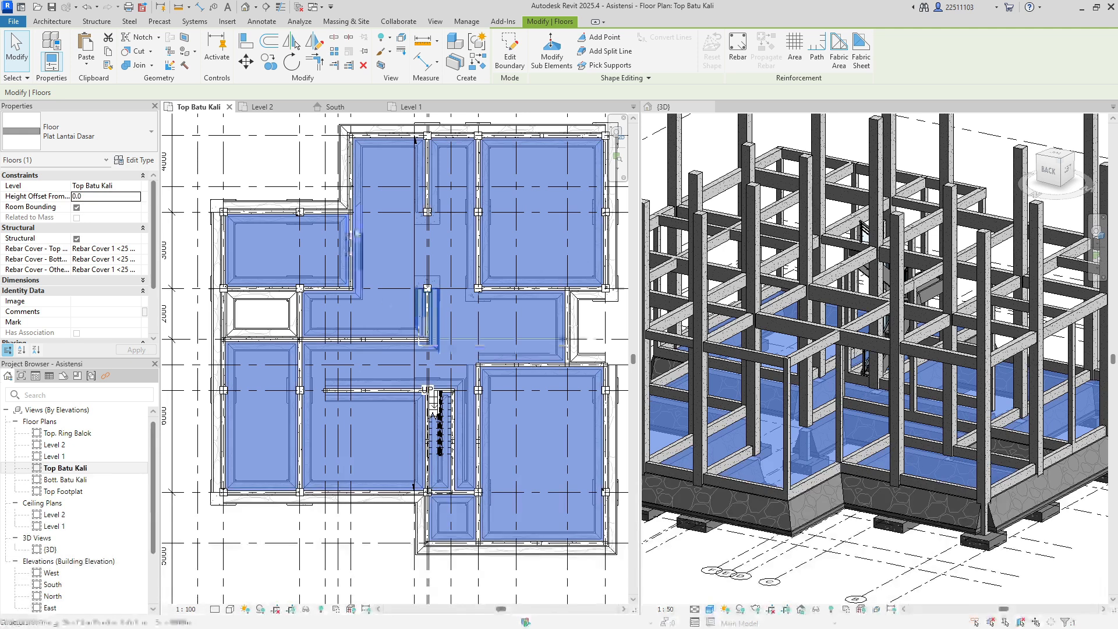
{"action": "left_click", "coordinate": [109, 186]}
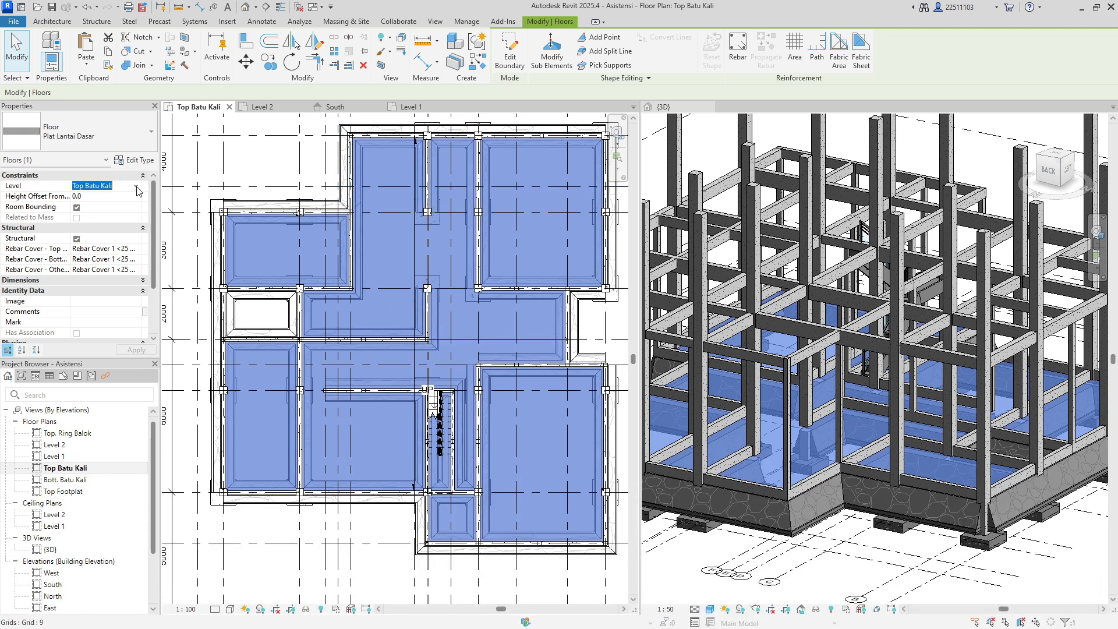
{"action": "left_click", "coordinate": [111, 187]}
{"action": "left_click", "coordinate": [97, 222]}
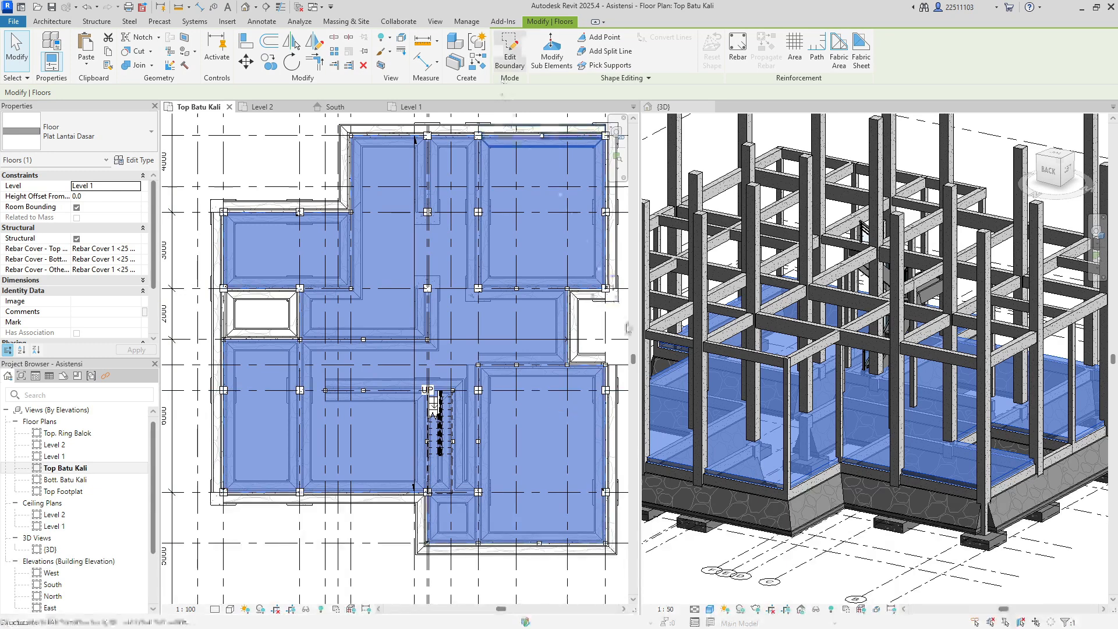
{"action": "key", "text": "Escape"}
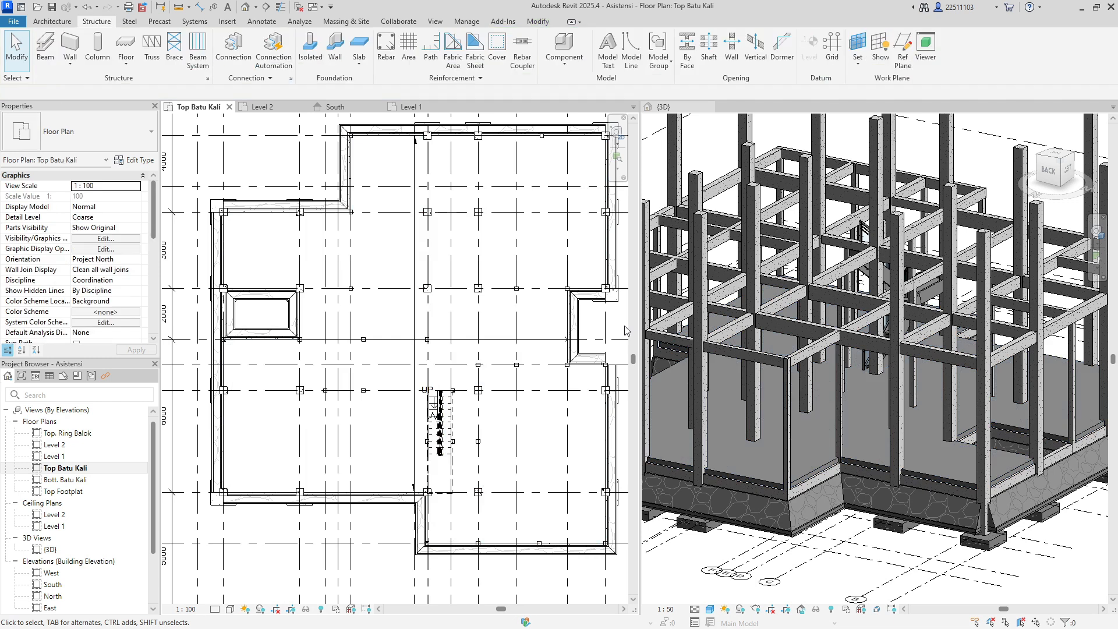
- Inspect the slab and the opening left at the small bay from another angle in the 3D view
{"action": "key", "text": "alt+Tab"}
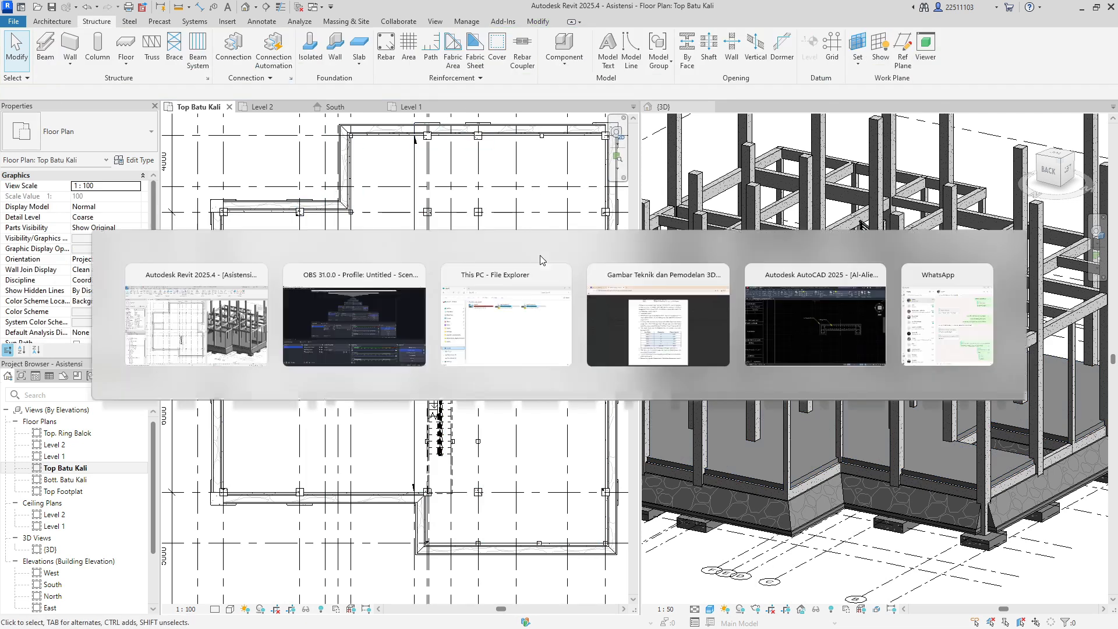
{"action": "left_click", "coordinate": [1094, 230]}
{"action": "left_click_drag", "start_coordinate": [953, 306], "coordinate": [674, 447]}
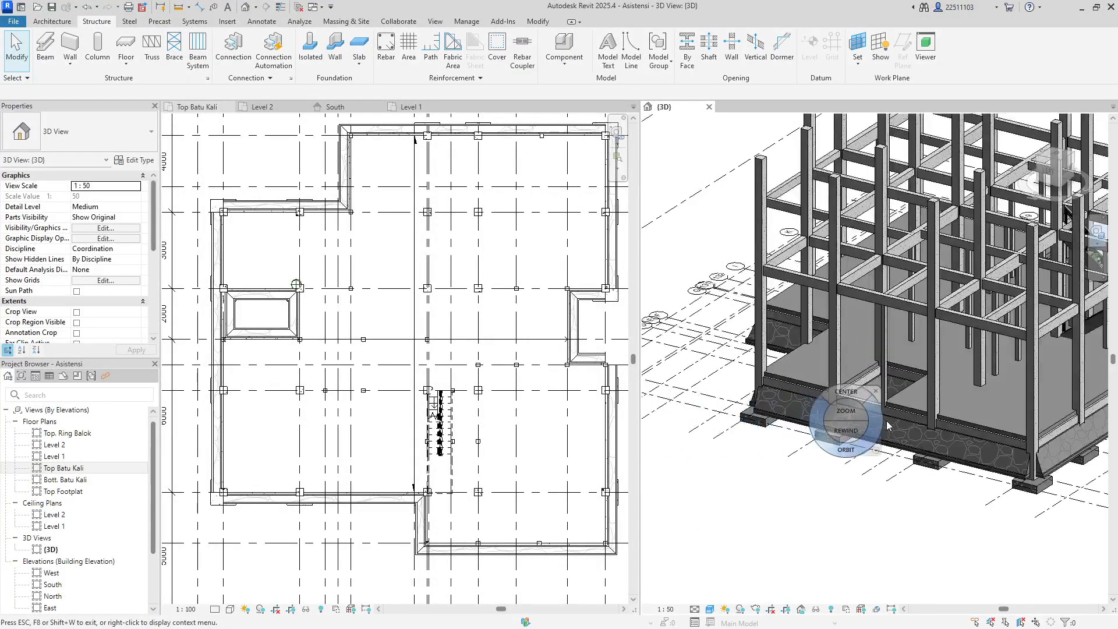
{"action": "key", "text": "Escape"}
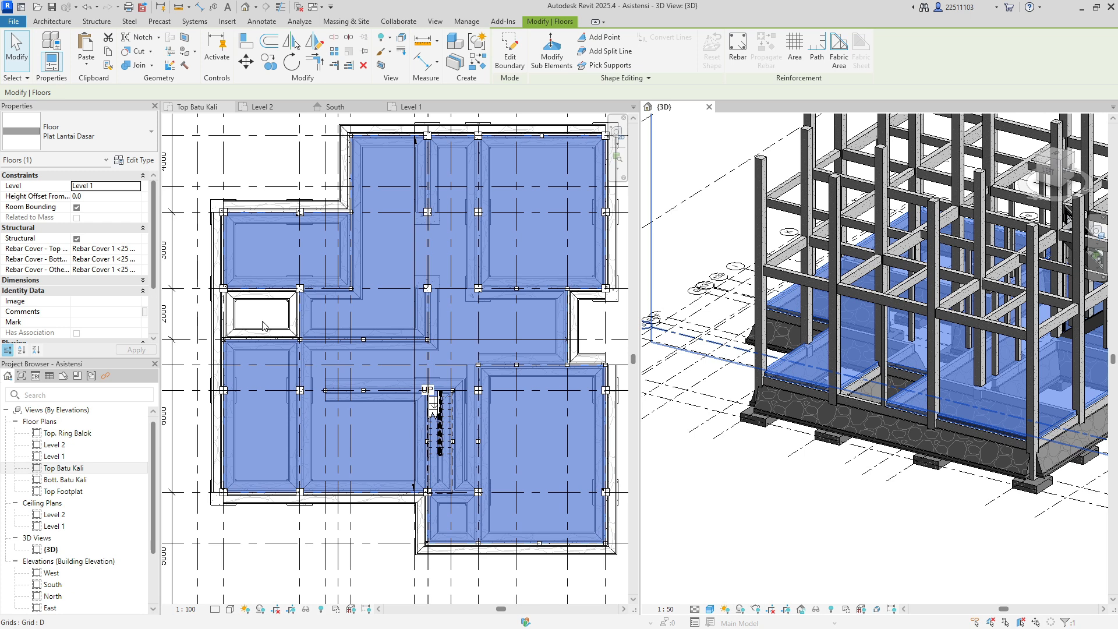
{"action": "key", "text": "Escape"}
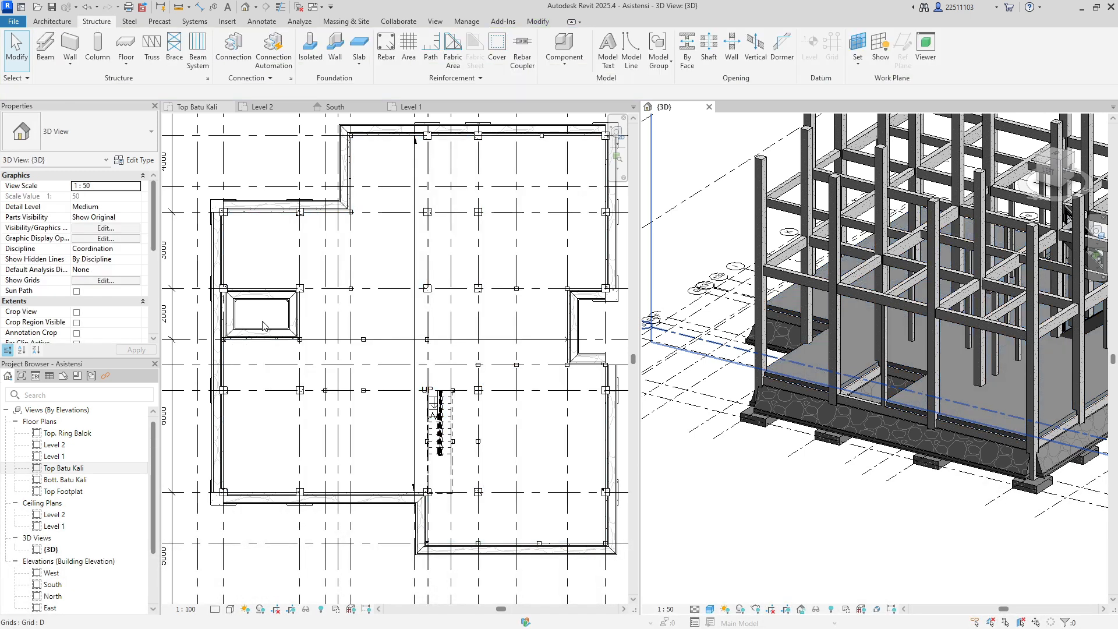
- Start another structural floor of type Plat Lantai Dasar on Level 1 with a height offset of -50
{"action": "left_click", "coordinate": [126, 63]}
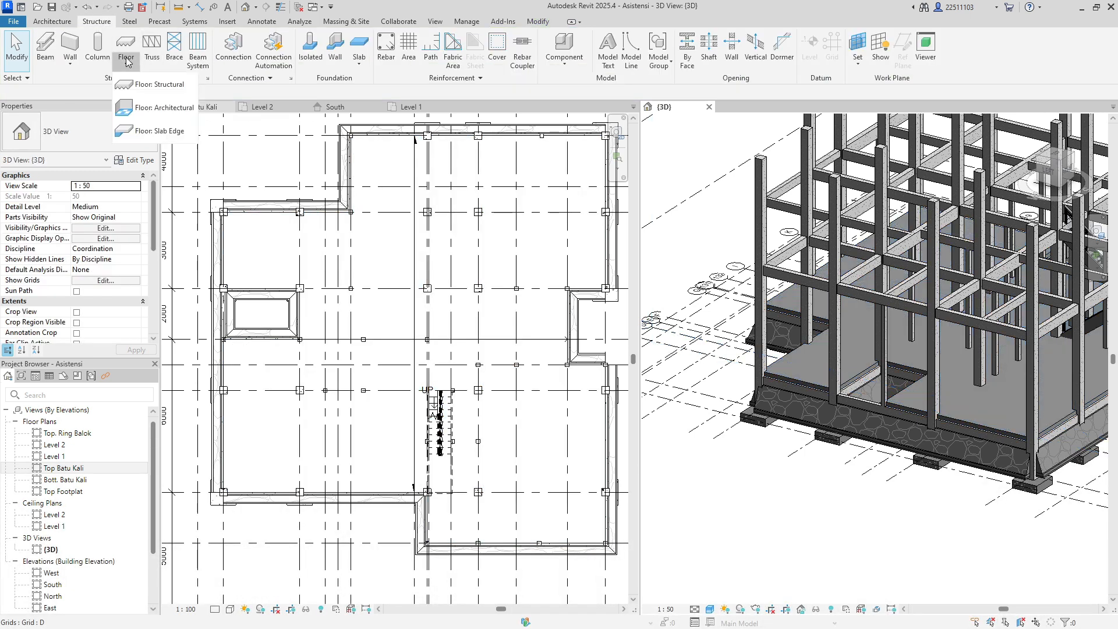
{"action": "left_click", "coordinate": [154, 85]}
{"action": "left_click", "coordinate": [562, 293]}
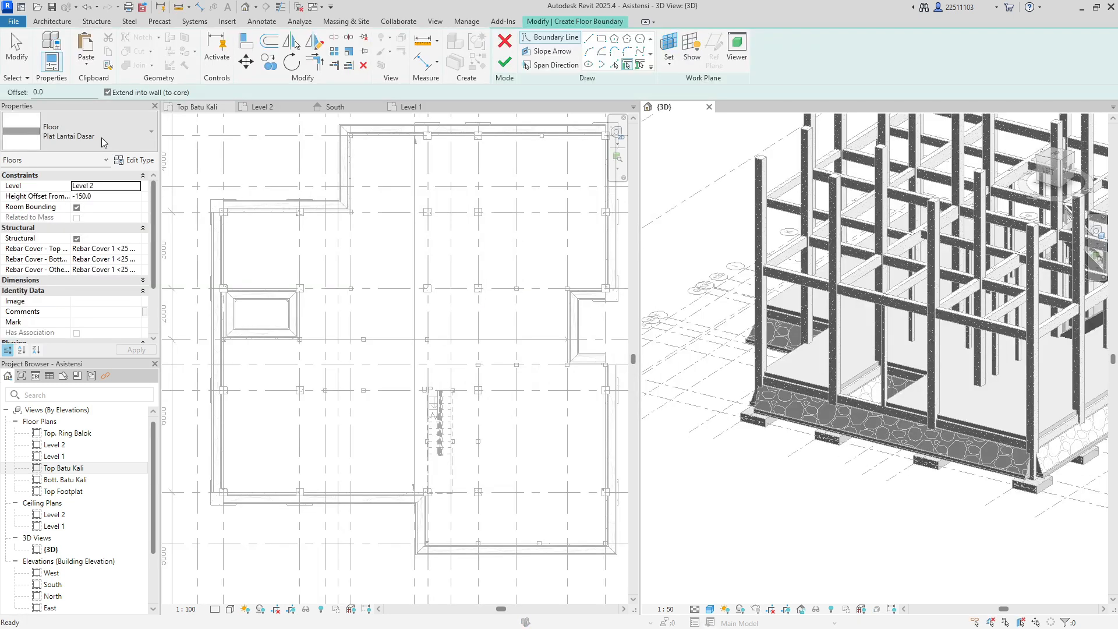
{"action": "left_click", "coordinate": [127, 187]}
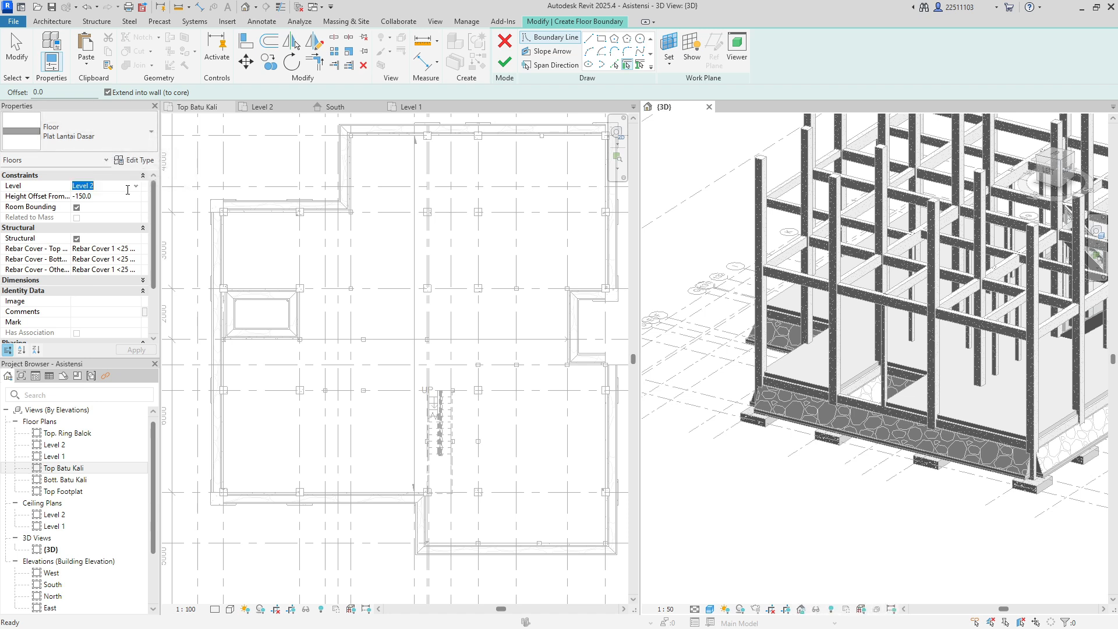
{"action": "left_click", "coordinate": [136, 186]}
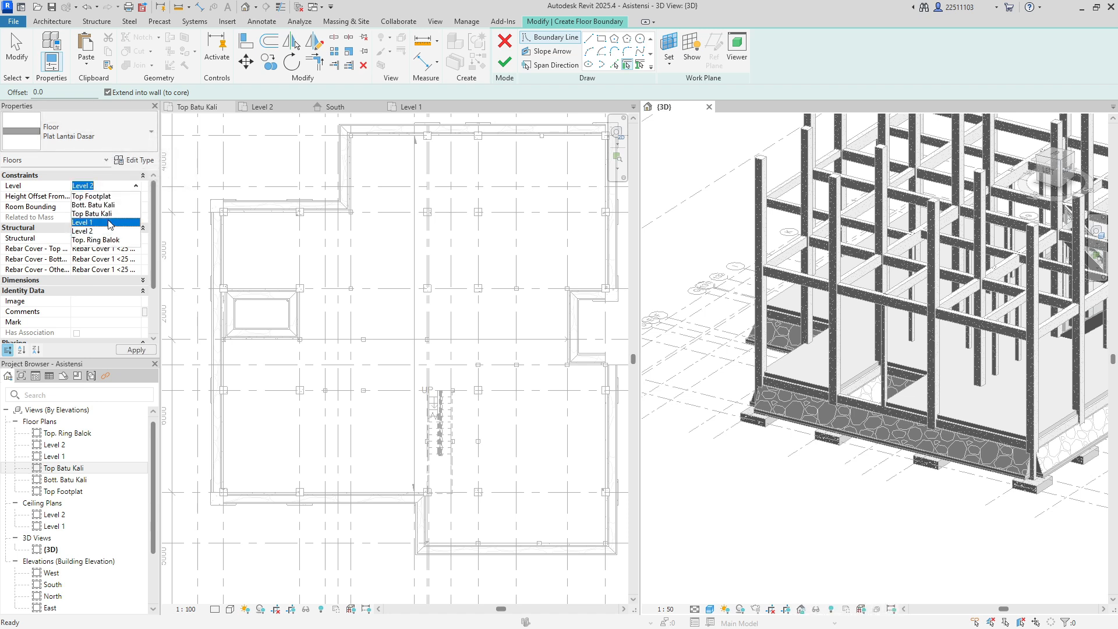
{"action": "left_click", "coordinate": [111, 224]}
{"action": "left_click", "coordinate": [99, 199]}
{"action": "left_click_drag", "start_coordinate": [99, 199], "coordinate": [85, 195]}
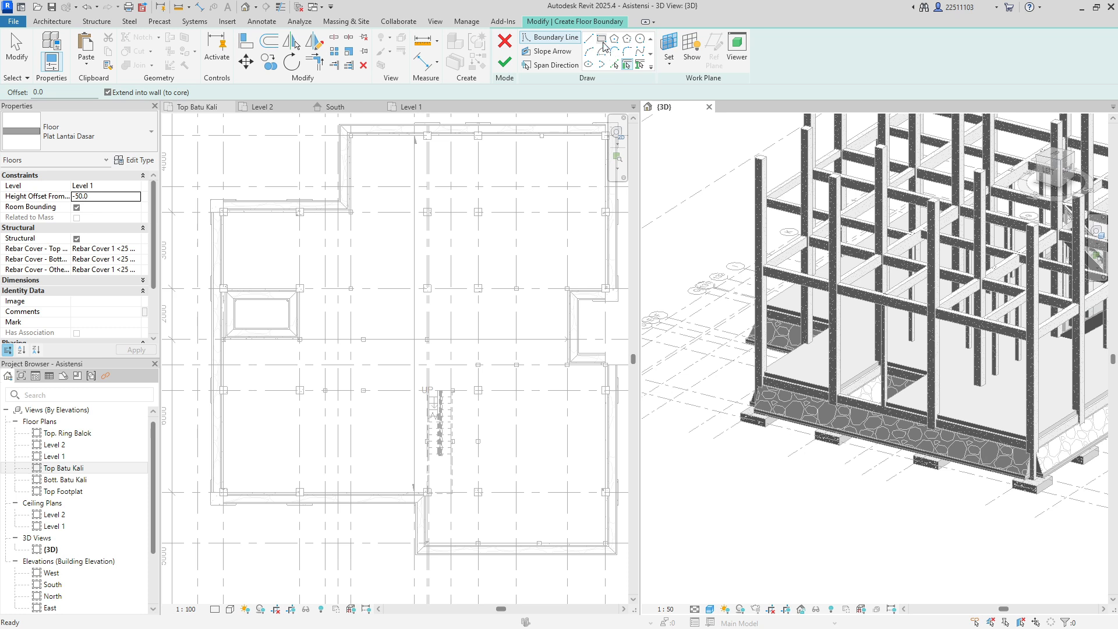
- Sketch a rectangular boundary 3000 mm wide over the small open bay between grids 7 and 6, finish the floor and inspect it in 3D
{"action": "left_click", "coordinate": [603, 42]}
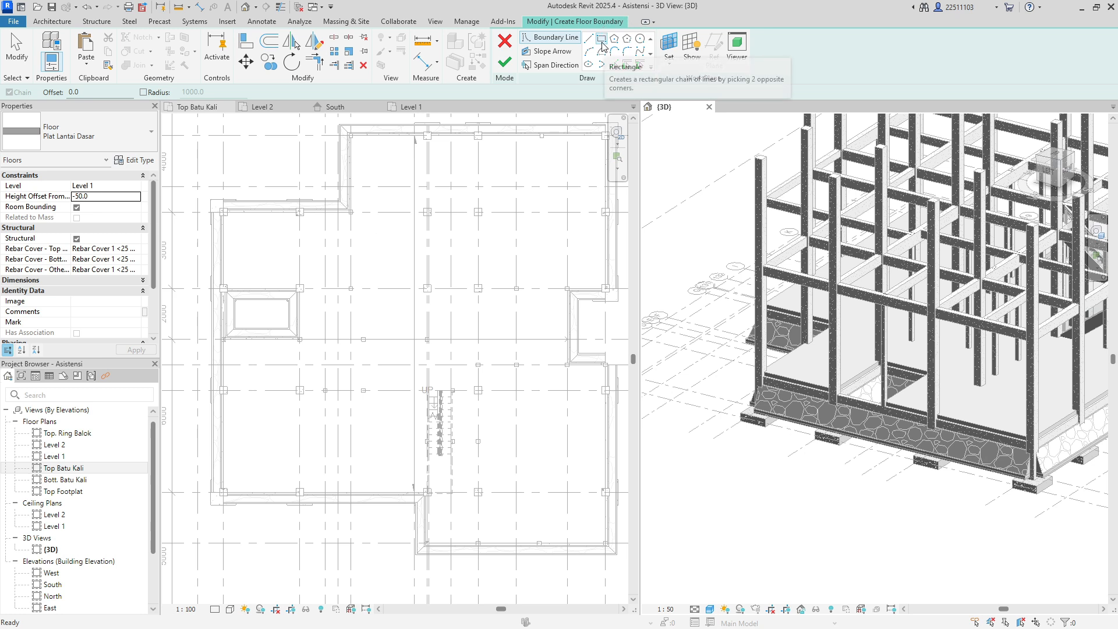
{"action": "left_click", "coordinate": [224, 293]}
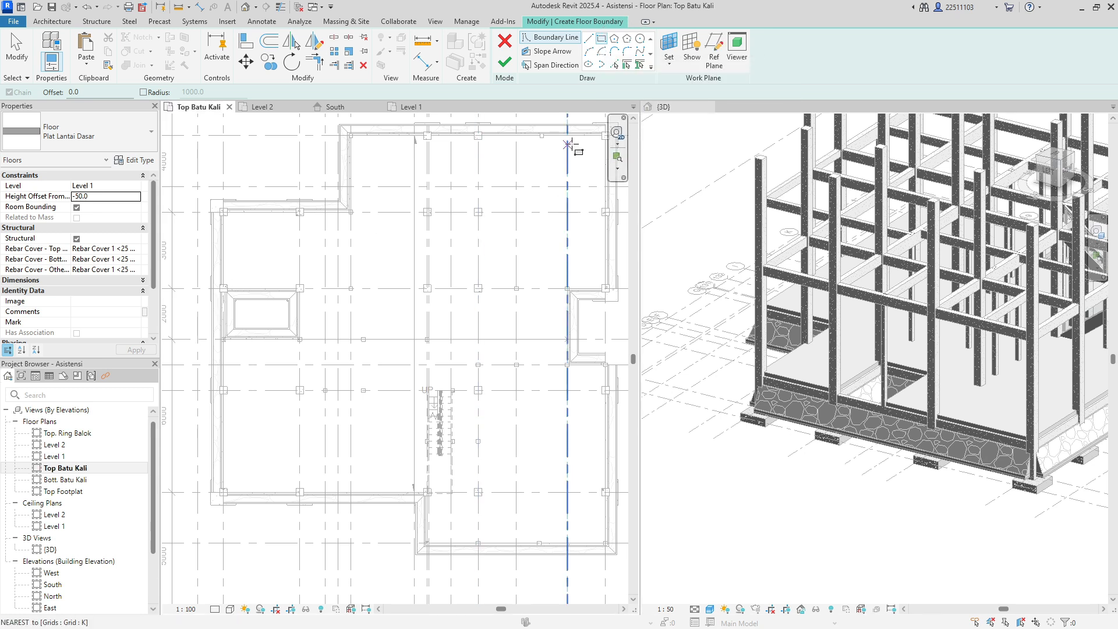
{"action": "left_click", "coordinate": [618, 133]}
{"action": "key", "text": "Escape"}
{"action": "scroll", "coordinate": [232, 285], "scroll_direction": "up", "scroll_amount": 3}
{"action": "left_click", "coordinate": [258, 337]}
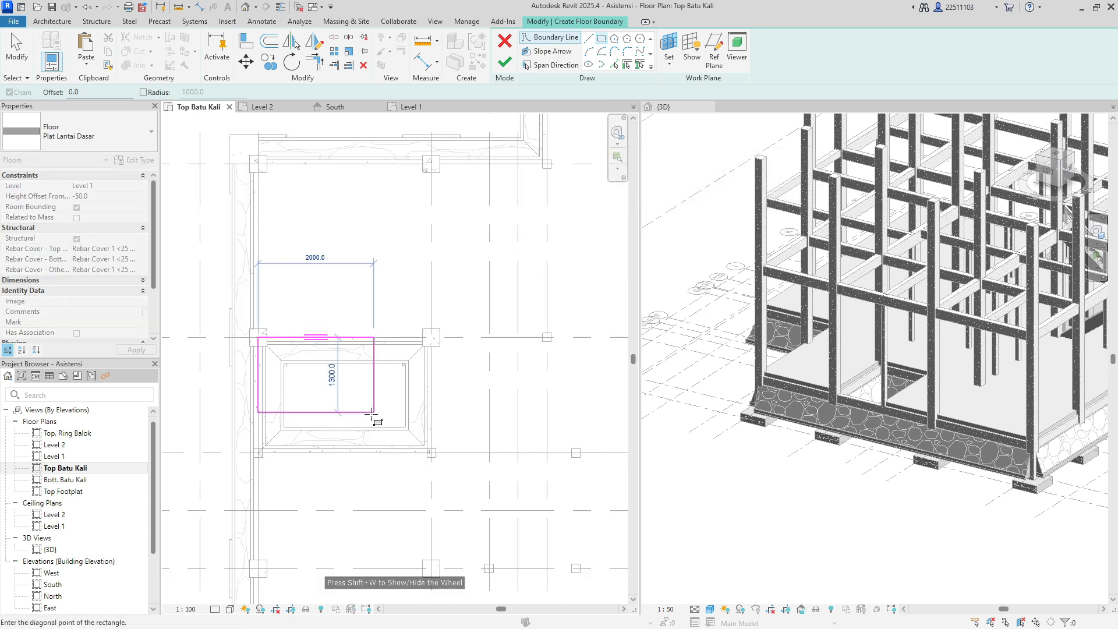
{"action": "left_click", "coordinate": [430, 430]}
{"action": "scroll", "coordinate": [390, 370], "scroll_direction": "up", "scroll_amount": 4}
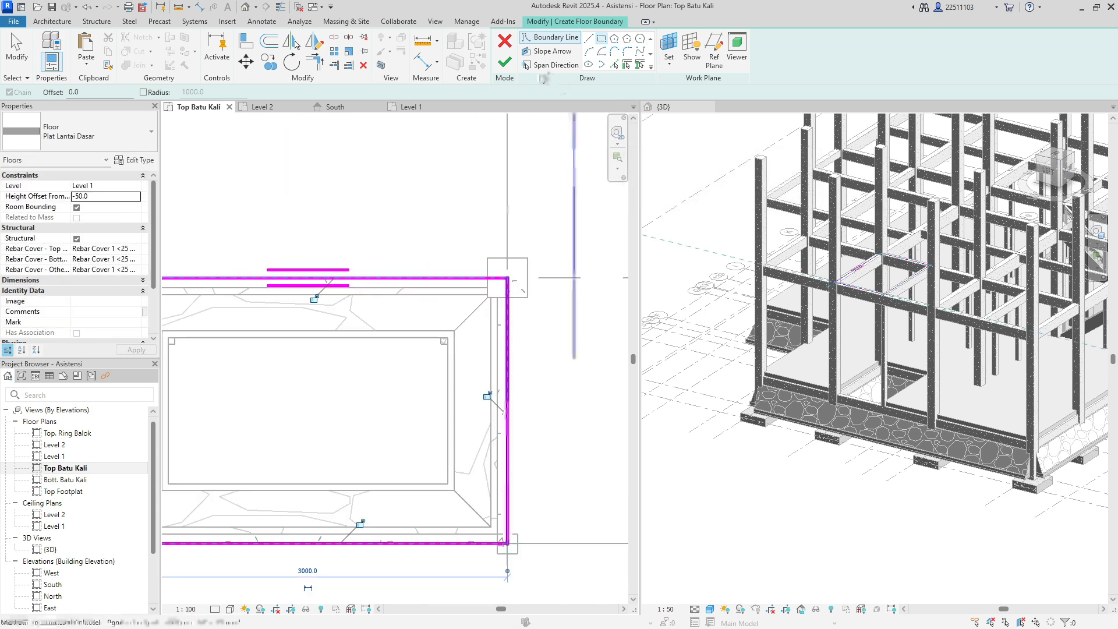
{"action": "left_click", "coordinate": [504, 64]}
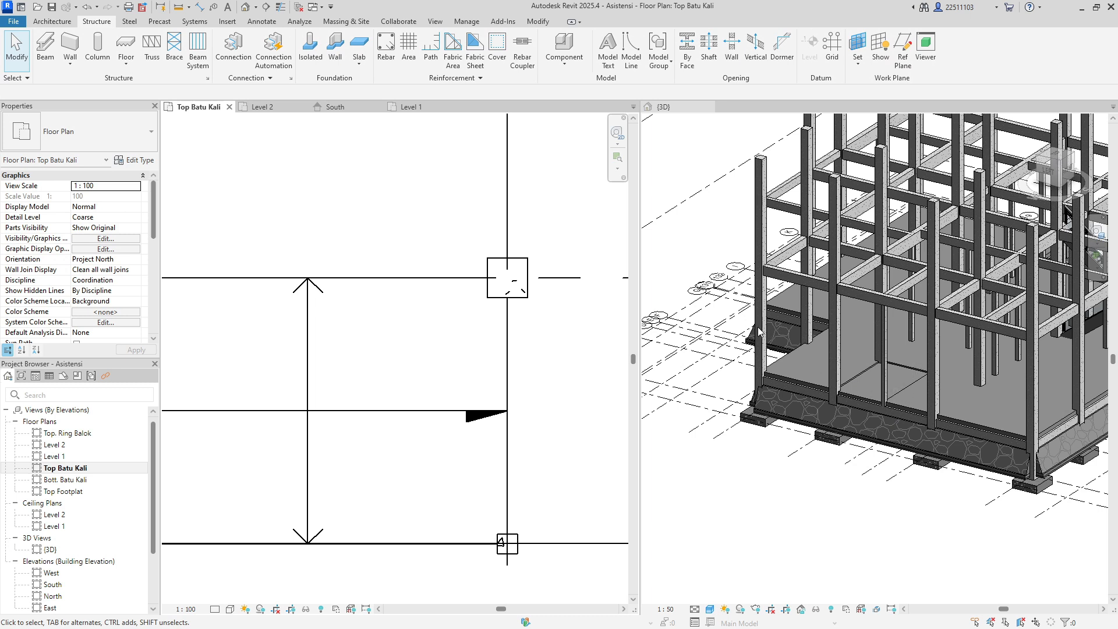
{"action": "left_click", "coordinate": [1098, 231]}
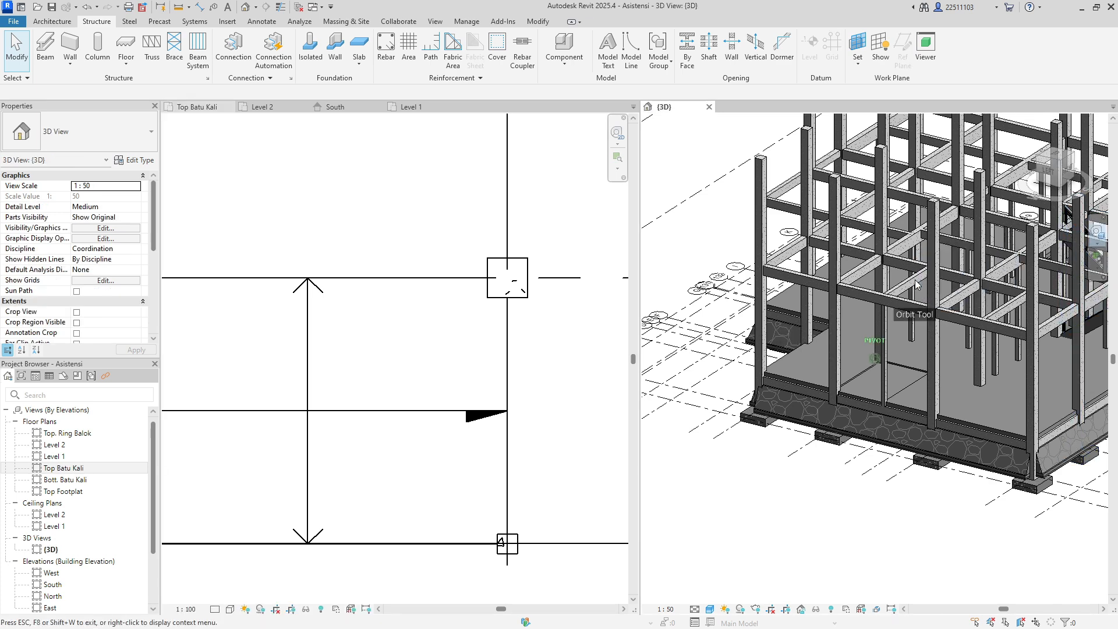
{"action": "left_click_drag", "start_coordinate": [915, 284], "coordinate": [900, 262]}
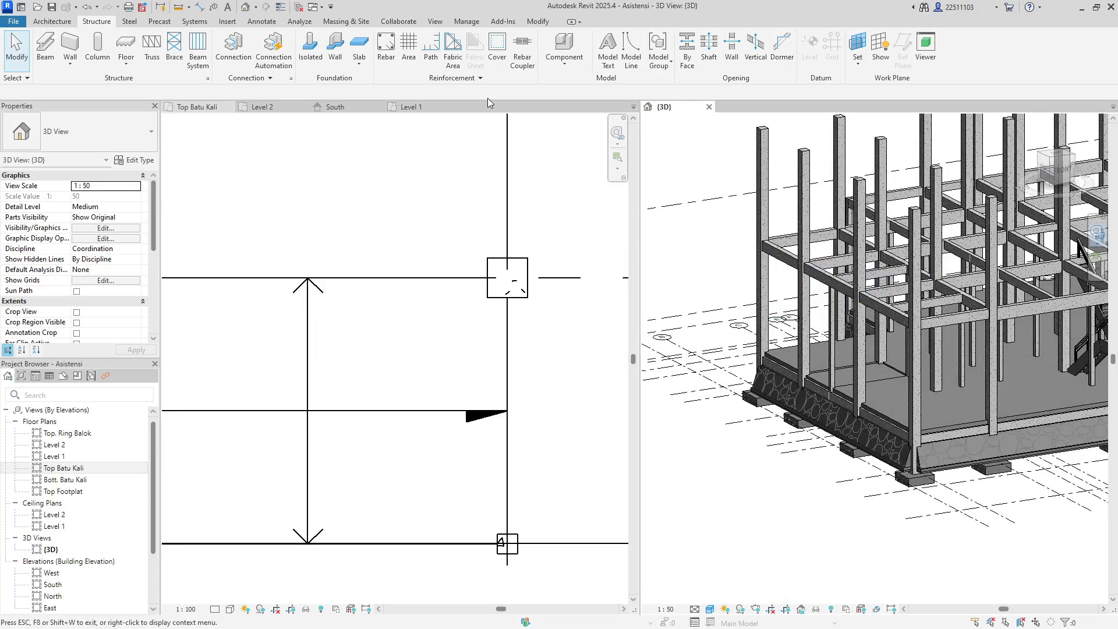
- Open the Level 2 floor plan and start a new structural floor there
{"action": "left_click", "coordinate": [281, 100]}
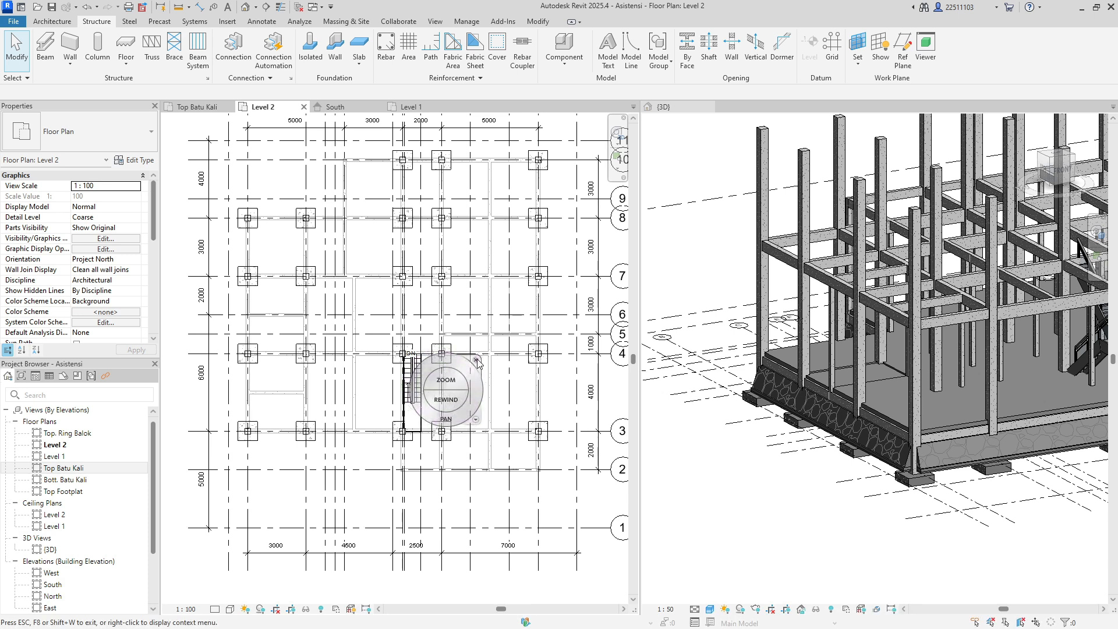
{"action": "left_click", "coordinate": [477, 361]}
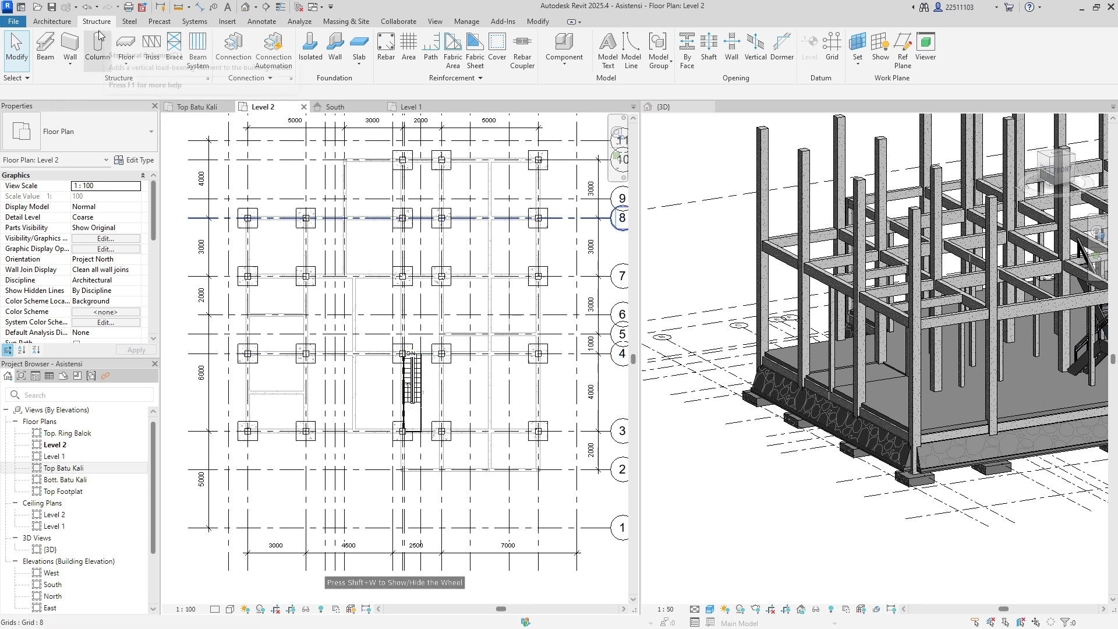
{"action": "left_click", "coordinate": [126, 61]}
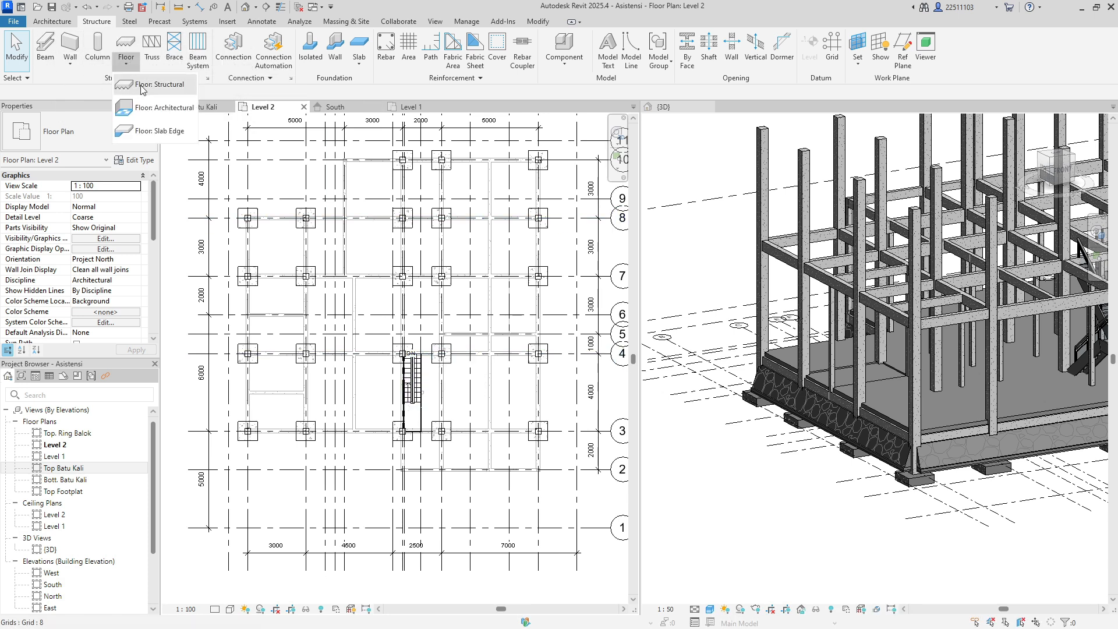
{"action": "left_click", "coordinate": [141, 85]}
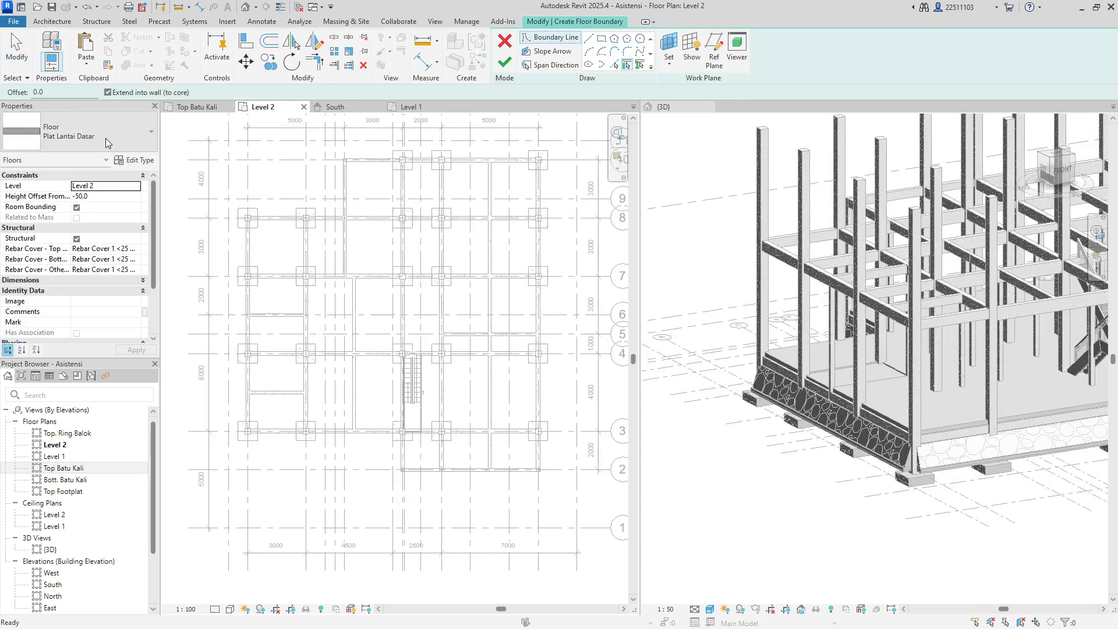
- Duplicate the floor type Plat Lantai Dasar as "Plat Lantai" and use it for the new floor
{"action": "left_click", "coordinate": [106, 138]}
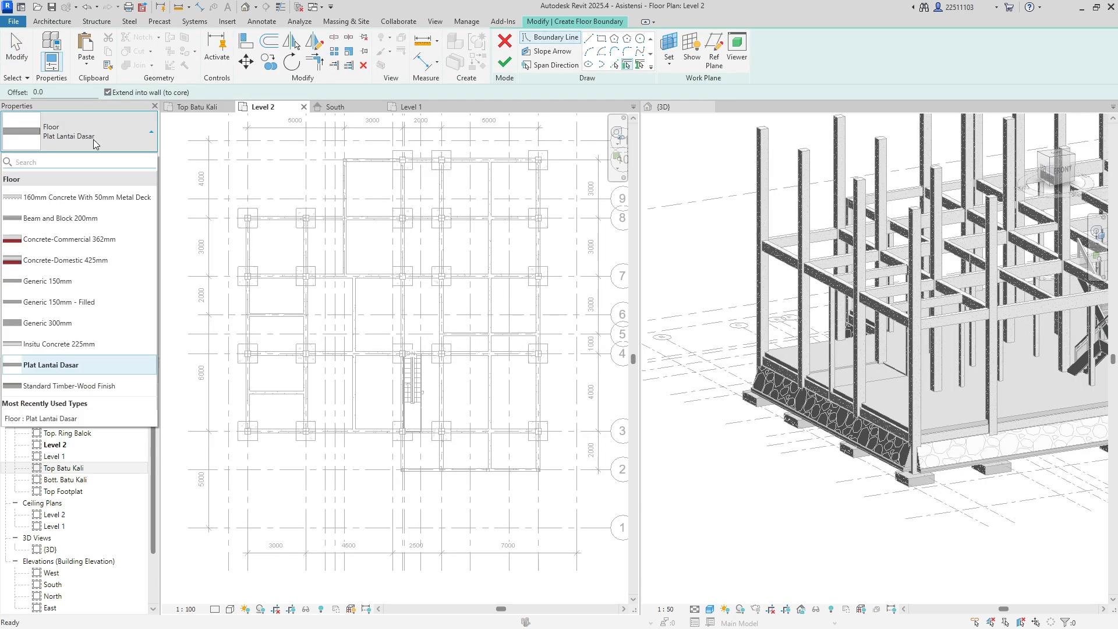
{"action": "left_click", "coordinate": [124, 122]}
{"action": "left_click", "coordinate": [135, 160]}
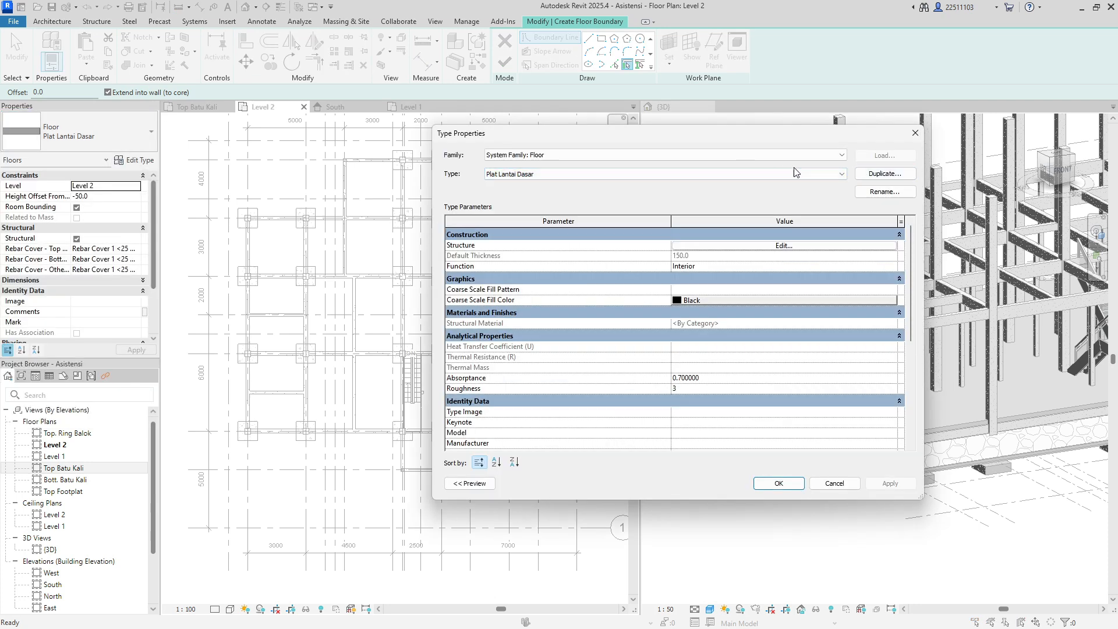
{"action": "left_click", "coordinate": [867, 172]}
{"action": "left_click", "coordinate": [717, 266]}
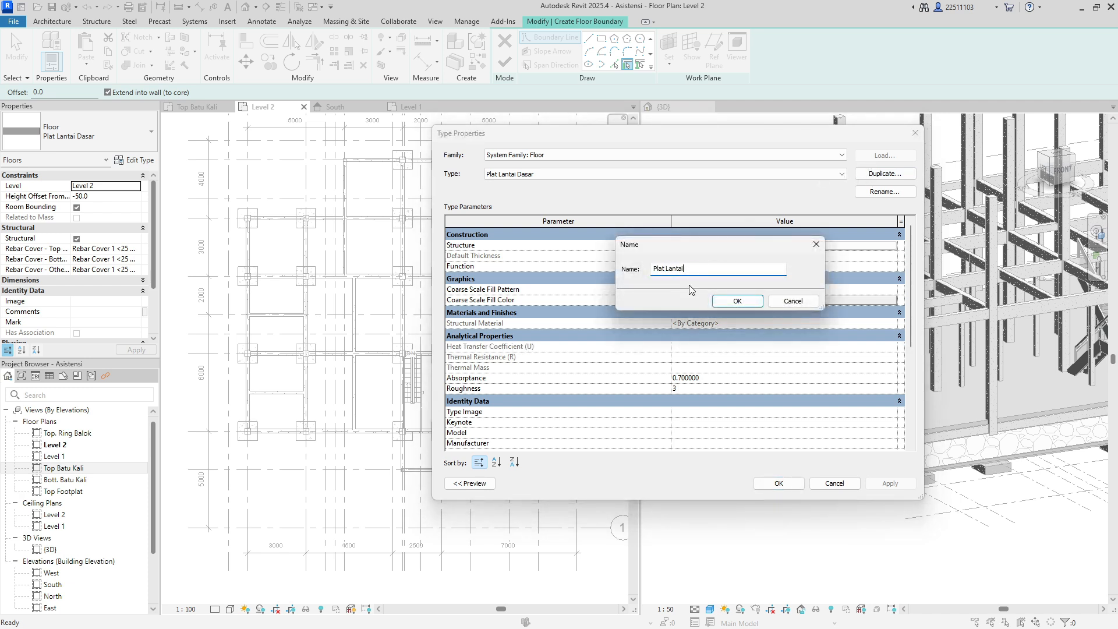
{"action": "left_click", "coordinate": [732, 301]}
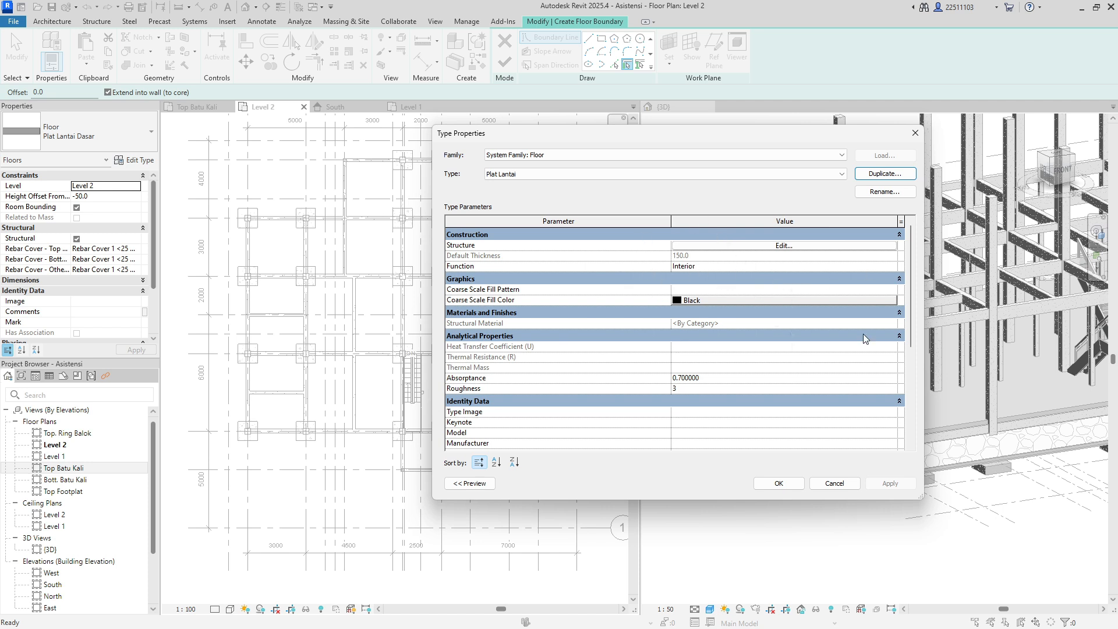
{"action": "left_click", "coordinate": [778, 483]}
{"action": "left_click", "coordinate": [88, 131]}
{"action": "left_click", "coordinate": [58, 365]}
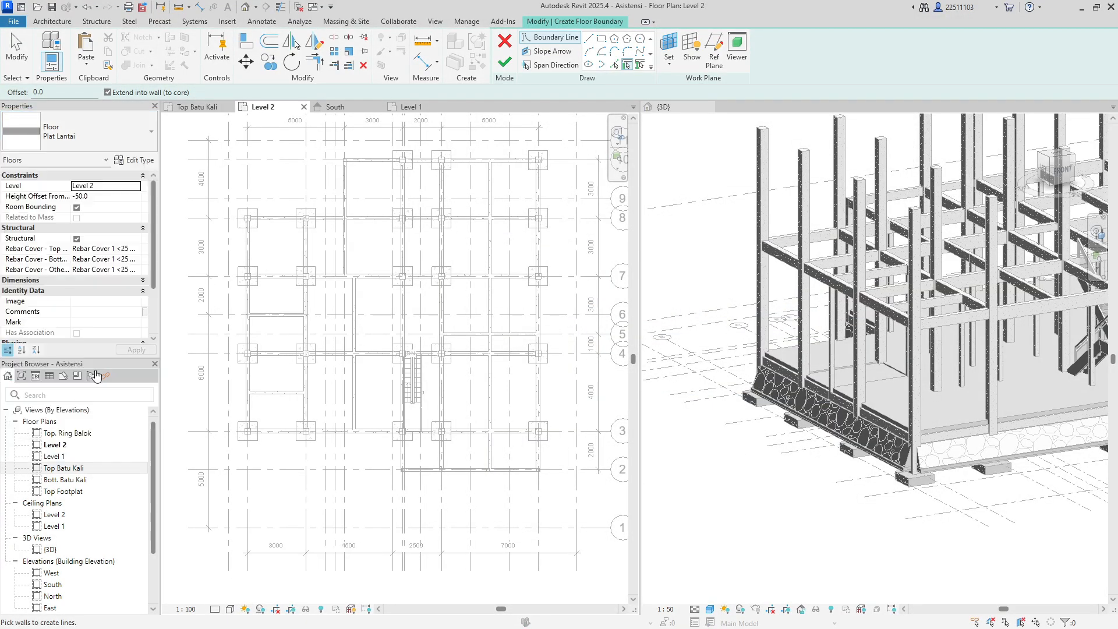
- Keep the new floor on Level 2 and set its height offset to 0
{"action": "left_click", "coordinate": [135, 187]}
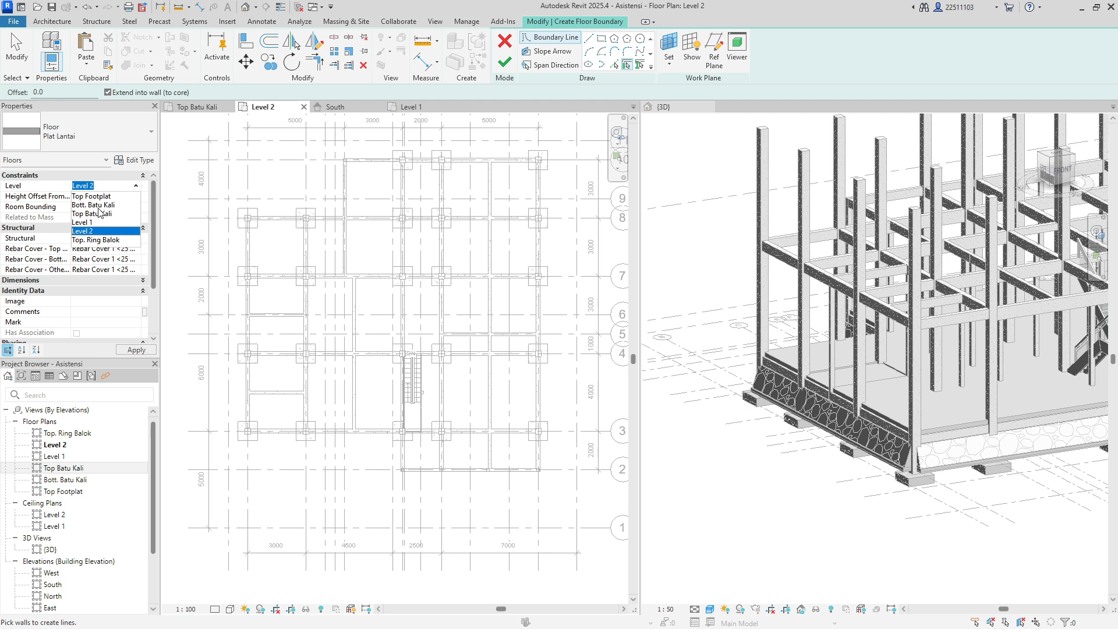
{"action": "left_click", "coordinate": [93, 231]}
{"action": "left_click_drag", "start_coordinate": [93, 200], "coordinate": [49, 191]}
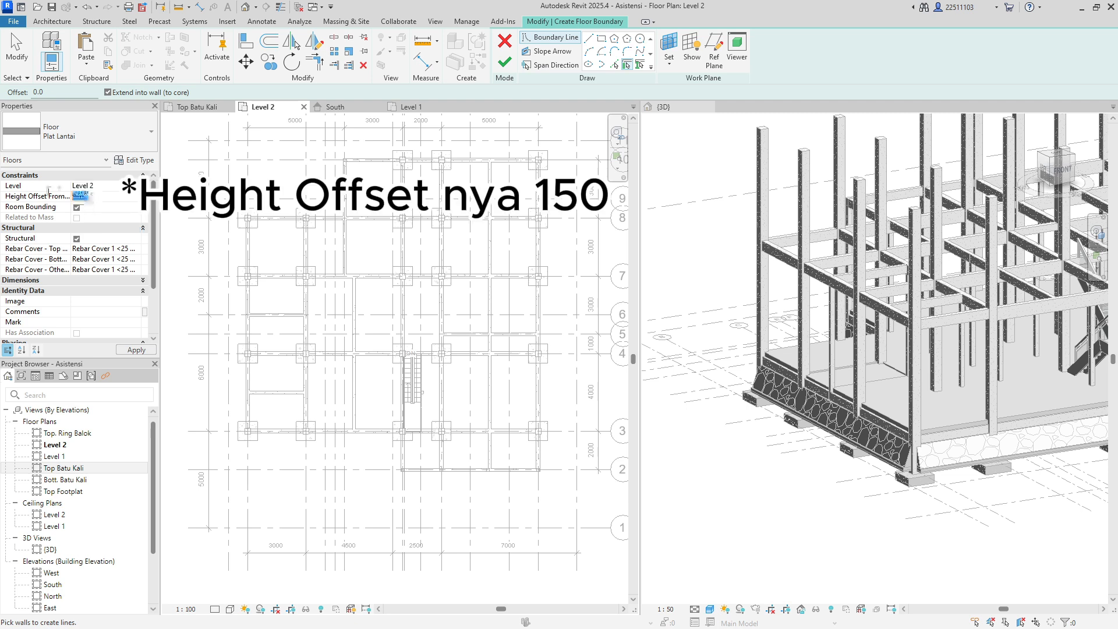
{"action": "type", "text": "0"}
{"action": "key", "text": "Return"}
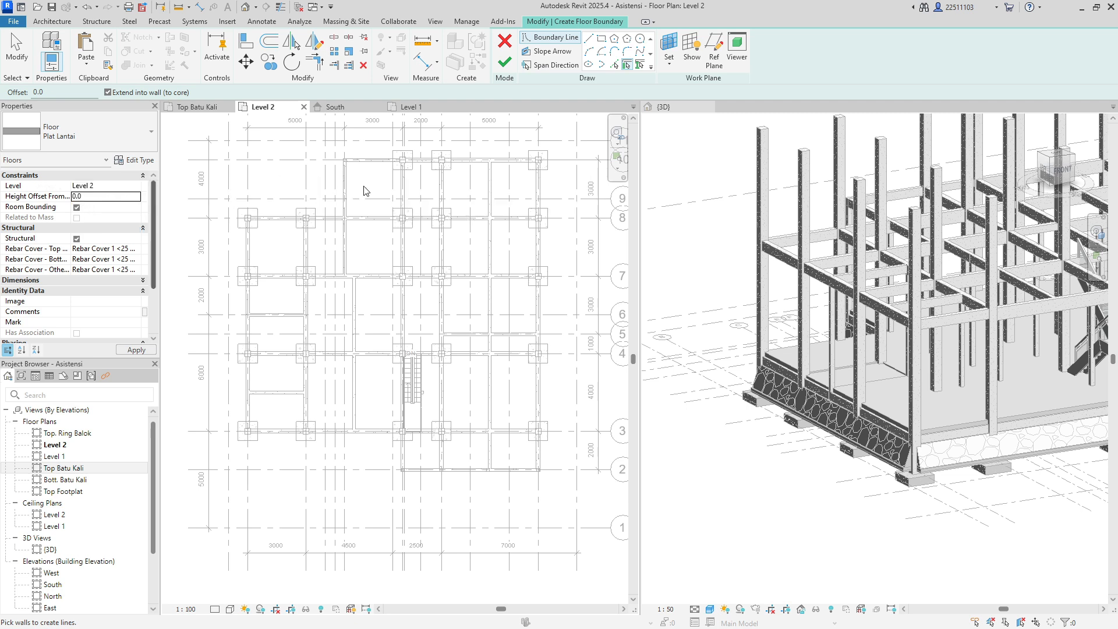
- Sketch a 3000 x 3000 rectangular boundary over the leftmost bay between grids 8 and 7, and finish the floor
{"action": "left_click", "coordinate": [602, 40]}
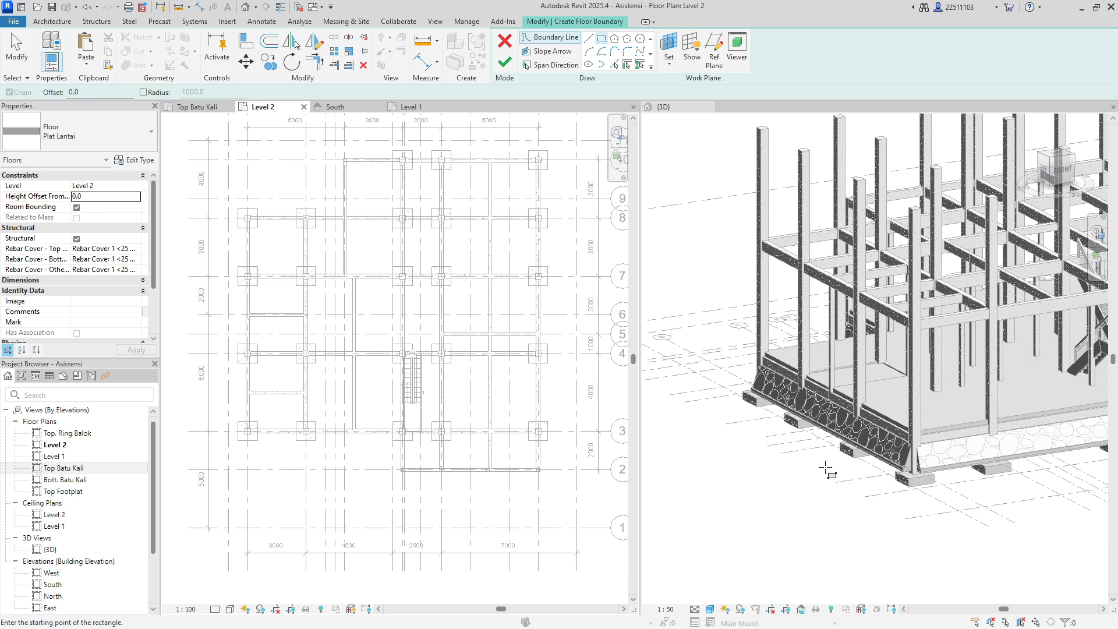
{"action": "left_click", "coordinate": [248, 217]}
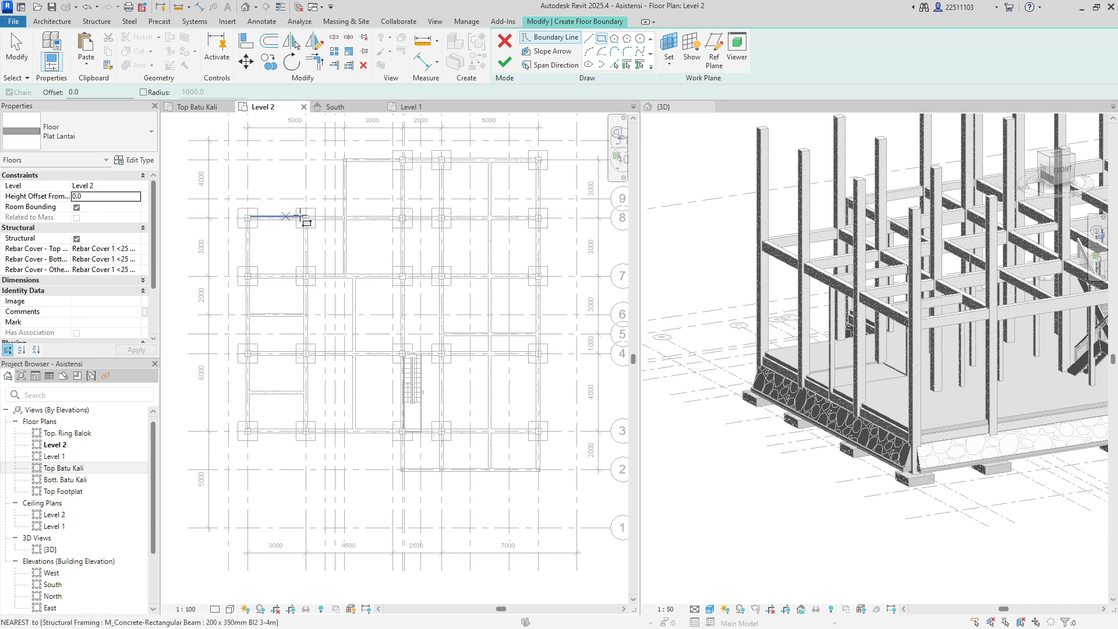
{"action": "key", "text": "shift+w"}
{"action": "left_click_drag", "start_coordinate": [272, 292], "coordinate": [312, 301]}
{"action": "left_click", "coordinate": [347, 298]}
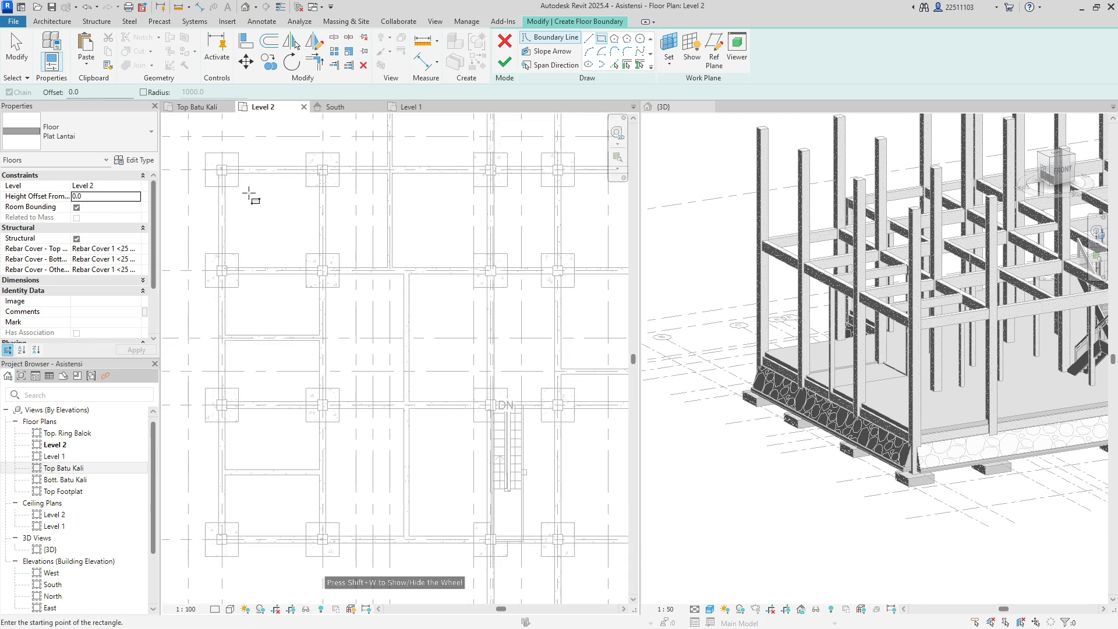
{"action": "left_click", "coordinate": [221, 169]}
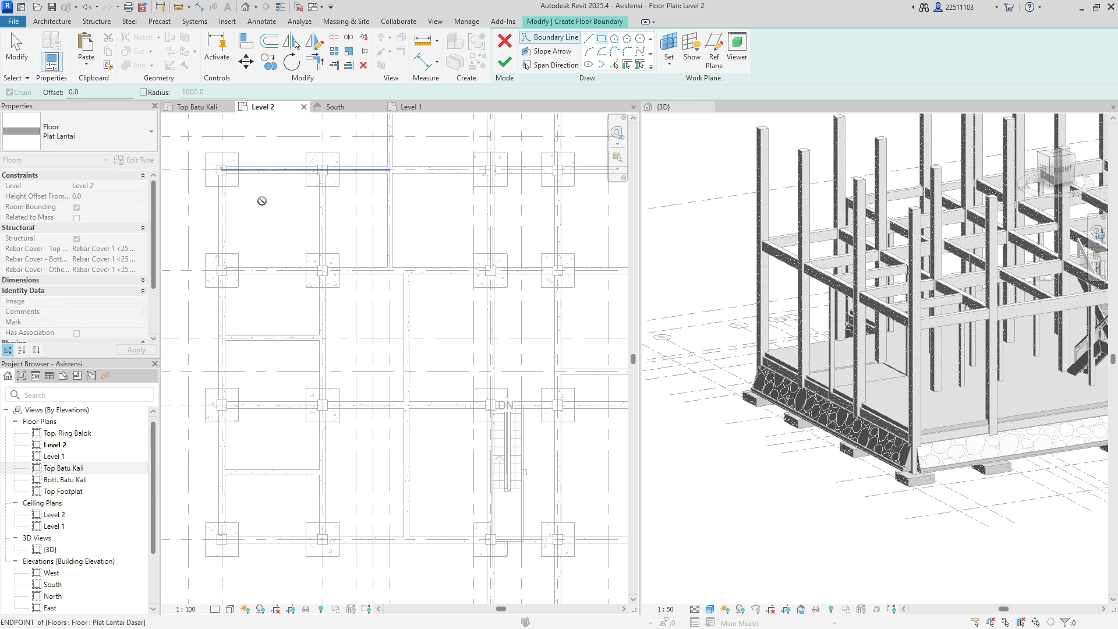
{"action": "left_click", "coordinate": [322, 269]}
{"action": "left_click", "coordinate": [505, 65]}
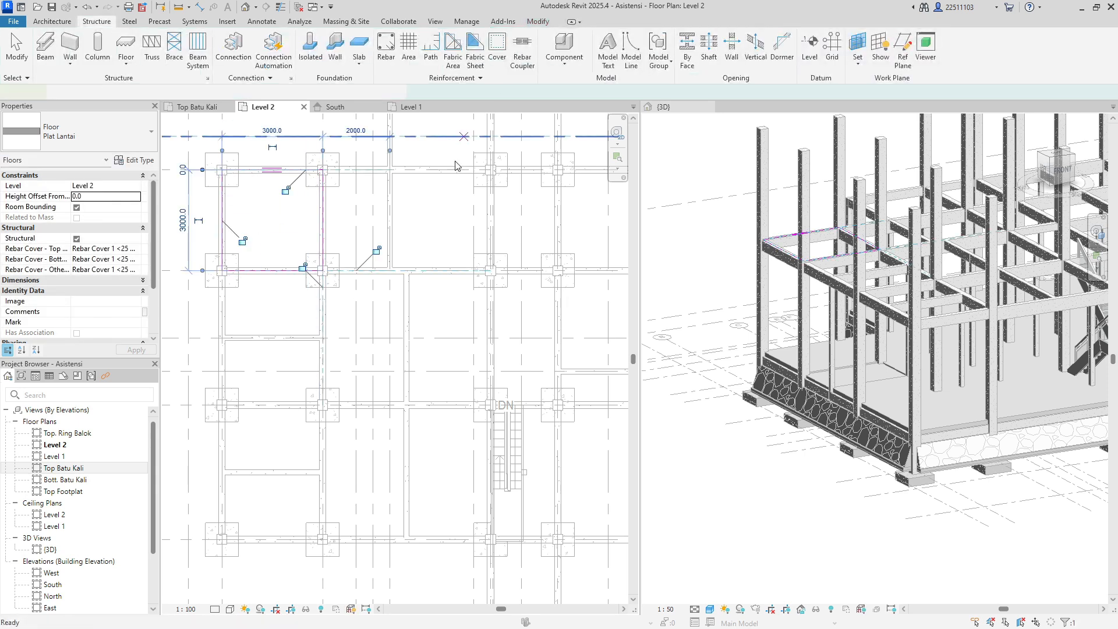
{"action": "key", "text": "Escape"}
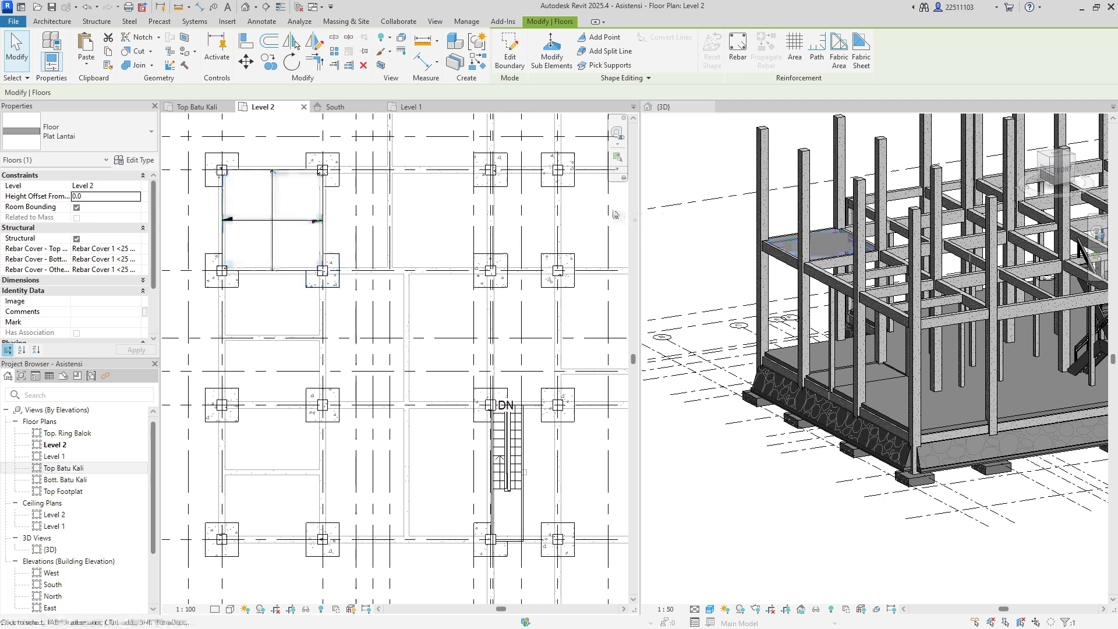
- Create a 3000 x 4000 rectangular Plat Lantai structural floor in the leftmost bay between grids 7 and 4
{"action": "left_click", "coordinate": [127, 68]}
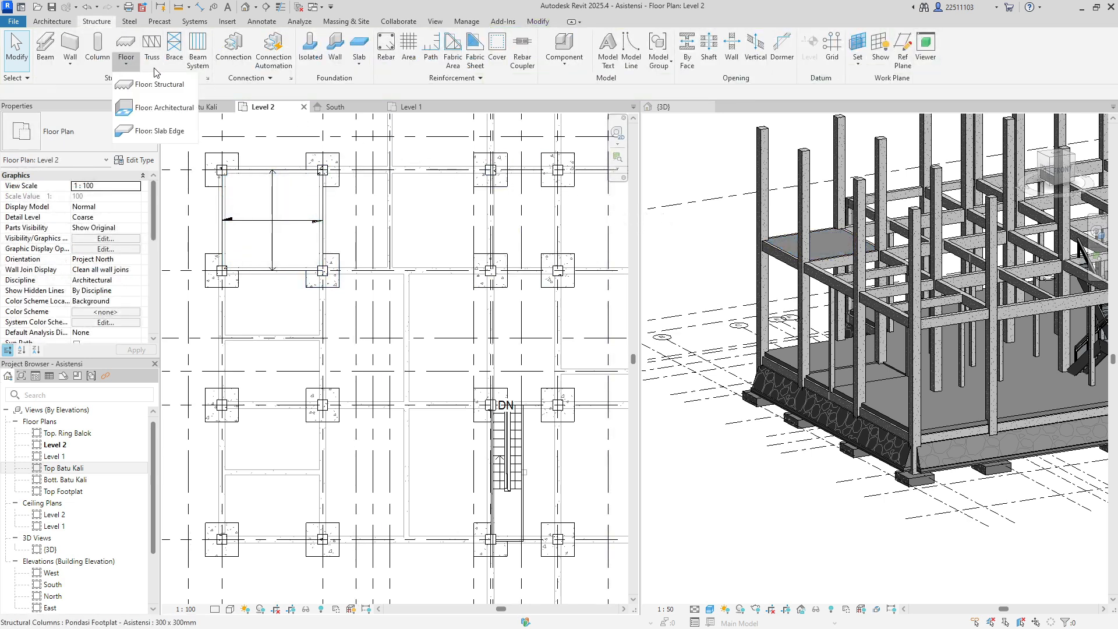
{"action": "left_click", "coordinate": [154, 84]}
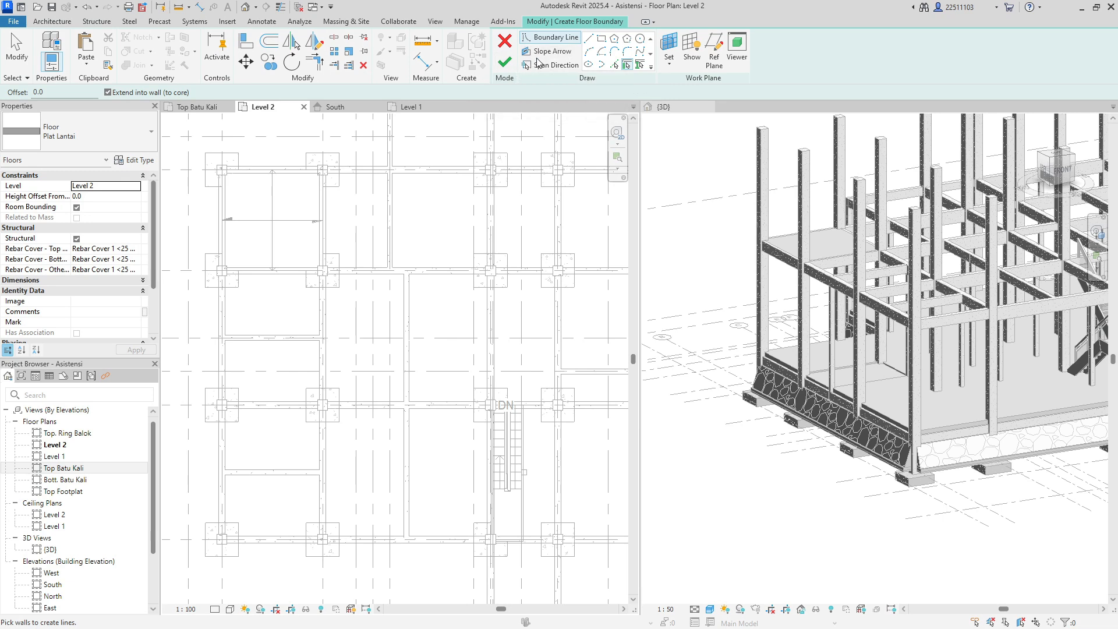
{"action": "left_click", "coordinate": [601, 38]}
{"action": "left_click", "coordinate": [222, 271]}
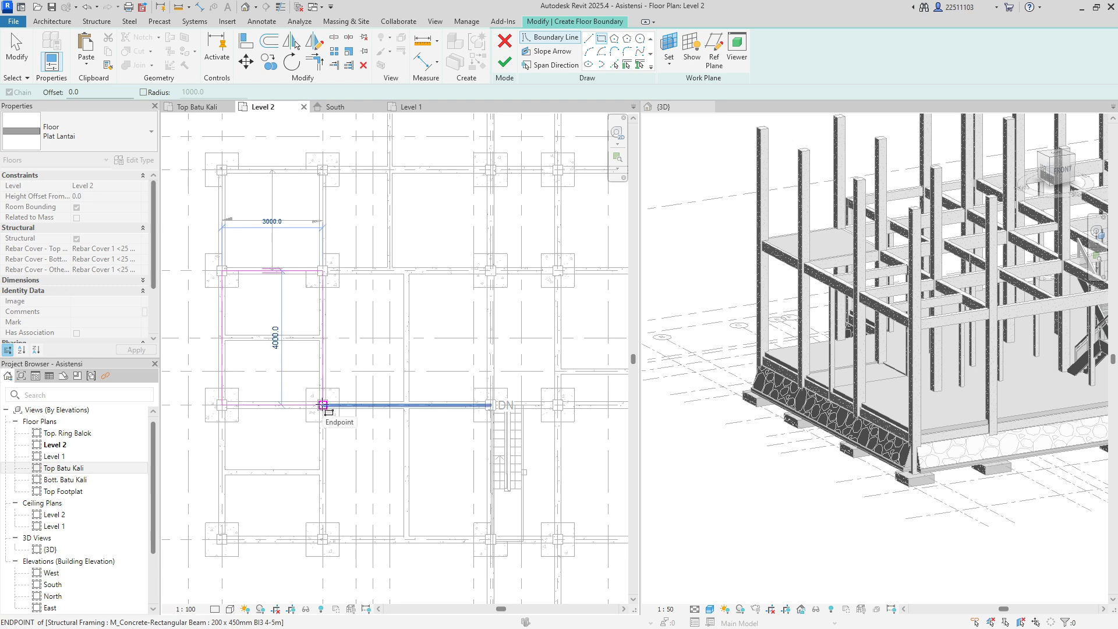
{"action": "left_click", "coordinate": [319, 400]}
{"action": "left_click", "coordinate": [504, 62]}
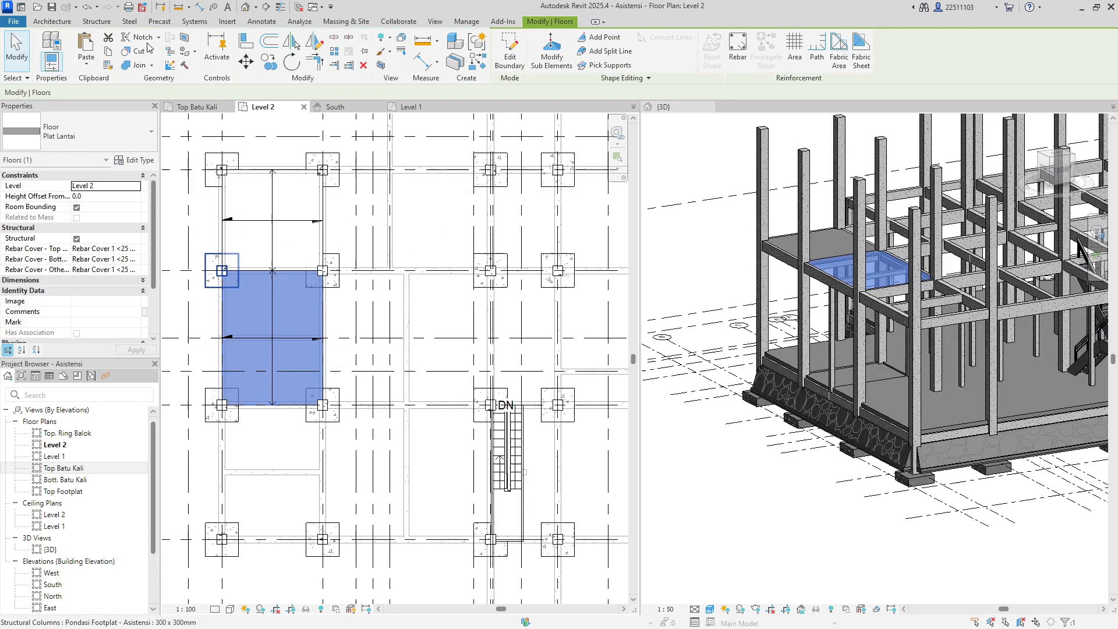
- Create a 3000 x 4000 rectangular Plat Lantai structural floor in the leftmost bay between grids 4 and 3
{"action": "left_click", "coordinate": [96, 22]}
{"action": "left_click", "coordinate": [126, 62]}
{"action": "left_click", "coordinate": [156, 84]}
{"action": "left_click", "coordinate": [602, 38]}
{"action": "left_click", "coordinate": [222, 404]}
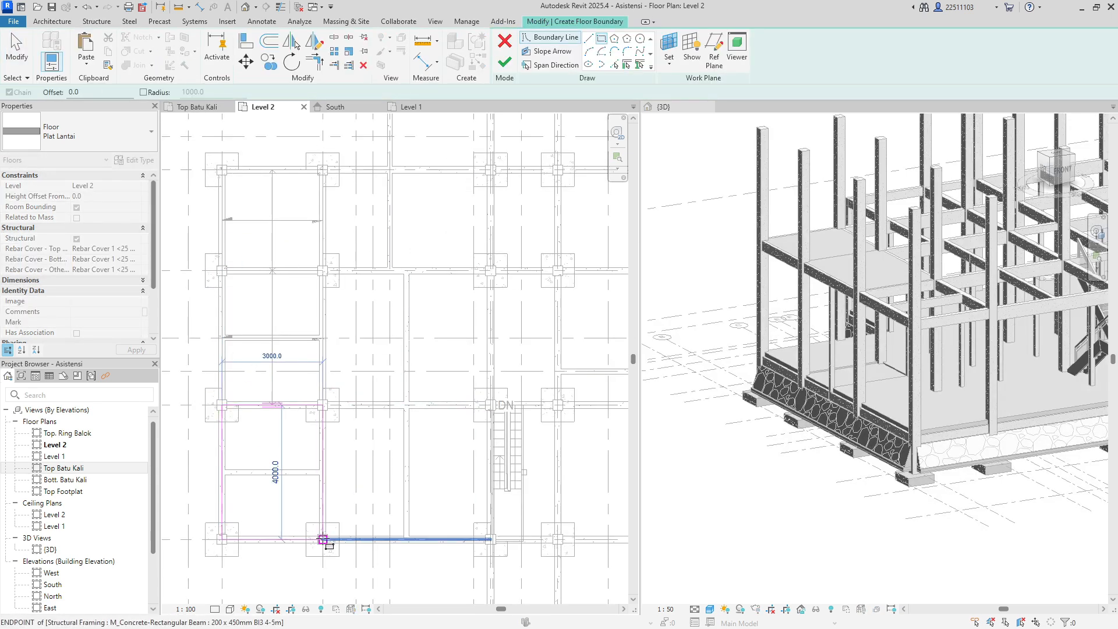
{"action": "left_click", "coordinate": [323, 539]}
{"action": "left_click", "coordinate": [504, 62]}
- Create a rectangular Plat Lantai structural floor between grids 8 and 7, from the first slab's right edge to the next column line
{"action": "left_click", "coordinate": [97, 22]}
{"action": "left_click", "coordinate": [126, 62]}
{"action": "left_click", "coordinate": [156, 83]}
{"action": "left_click", "coordinate": [601, 39]}
{"action": "left_click", "coordinate": [323, 170]}
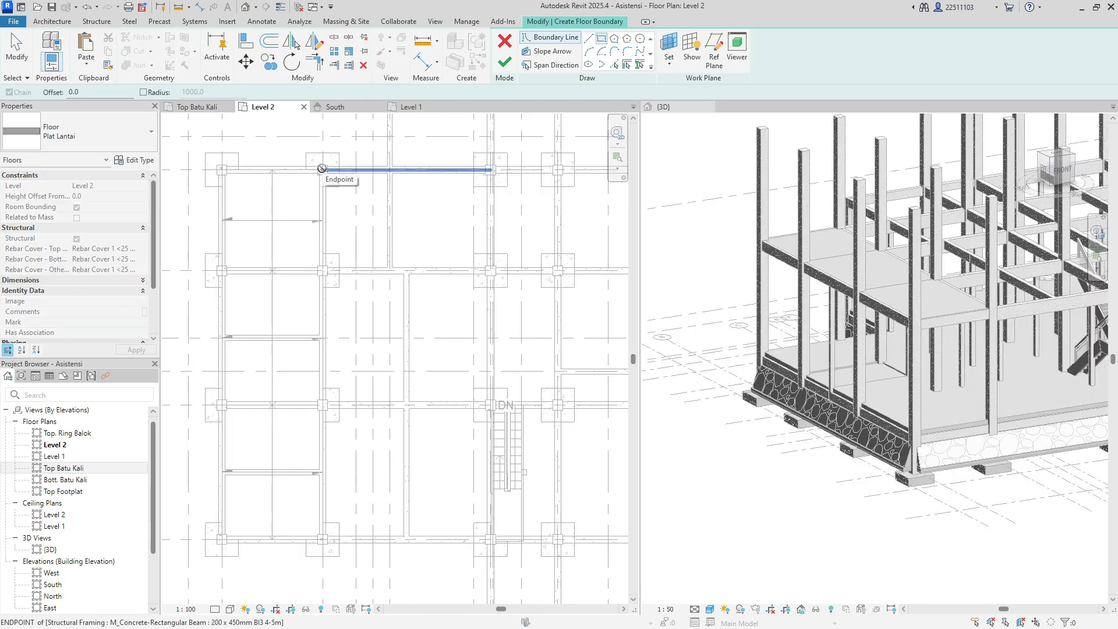
{"action": "left_click", "coordinate": [491, 270]}
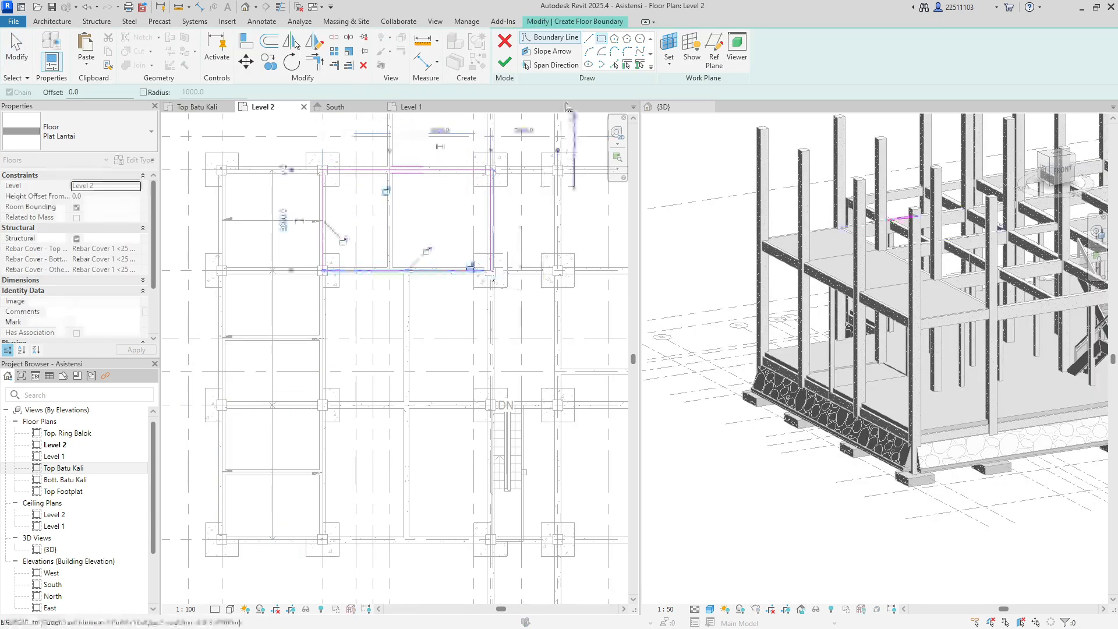
{"action": "left_click", "coordinate": [504, 61]}
- Create a rectangular Plat Lantai structural floor in the second bay from the left, between grids 7 and 4
{"action": "left_click", "coordinate": [617, 133]}
{"action": "middle_click_drag", "start_coordinate": [559, 154], "coordinate": [464, 227]}
{"action": "scroll", "coordinate": [464, 227], "scroll_direction": "up", "scroll_amount": 2}
{"action": "left_click_drag", "start_coordinate": [464, 227], "coordinate": [446, 296]}
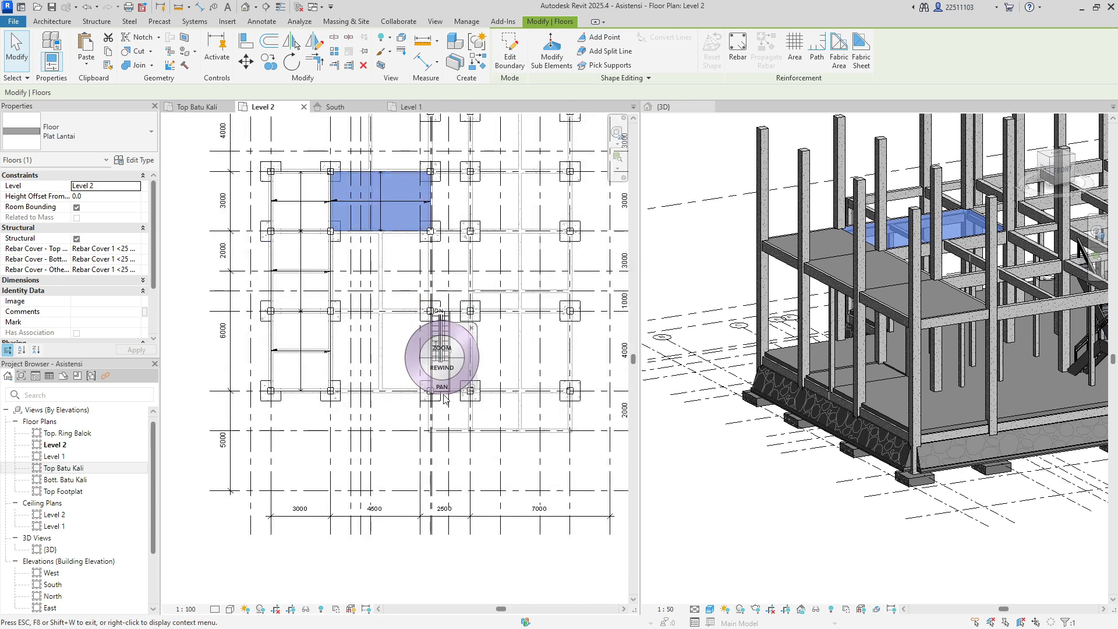
{"action": "key", "text": "Escape"}
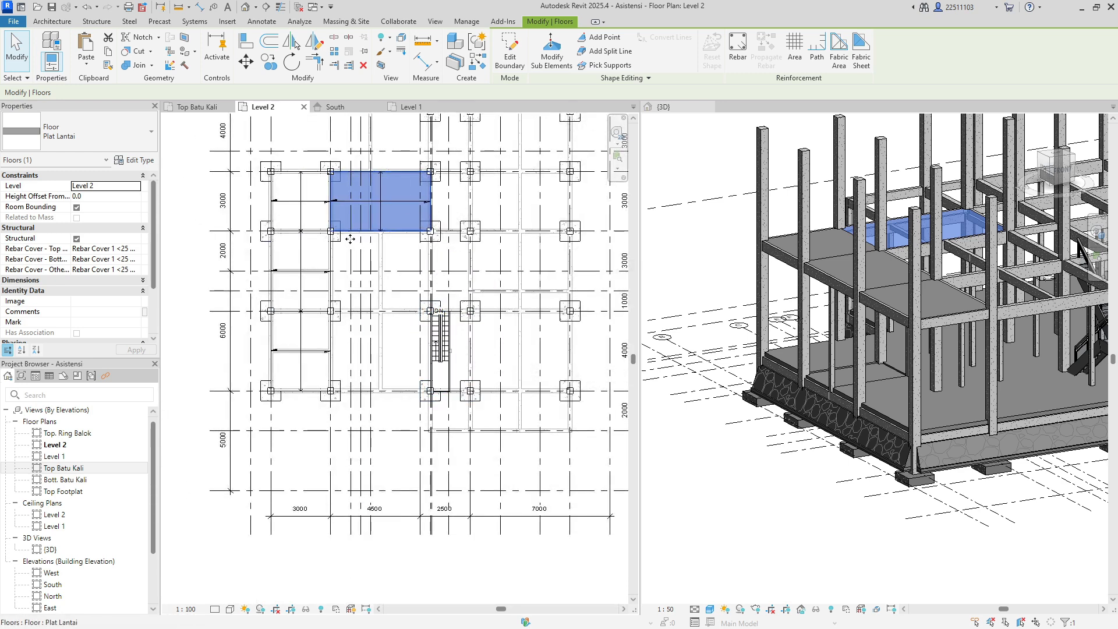
{"action": "left_click", "coordinate": [97, 25]}
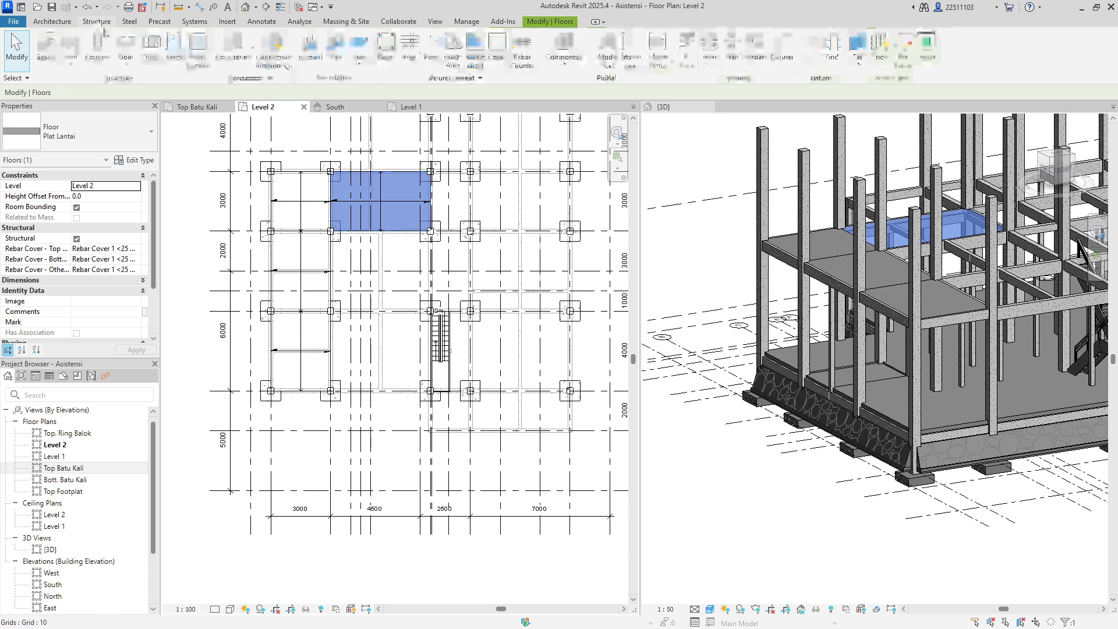
{"action": "left_click", "coordinate": [124, 48]}
{"action": "left_click", "coordinate": [331, 231]}
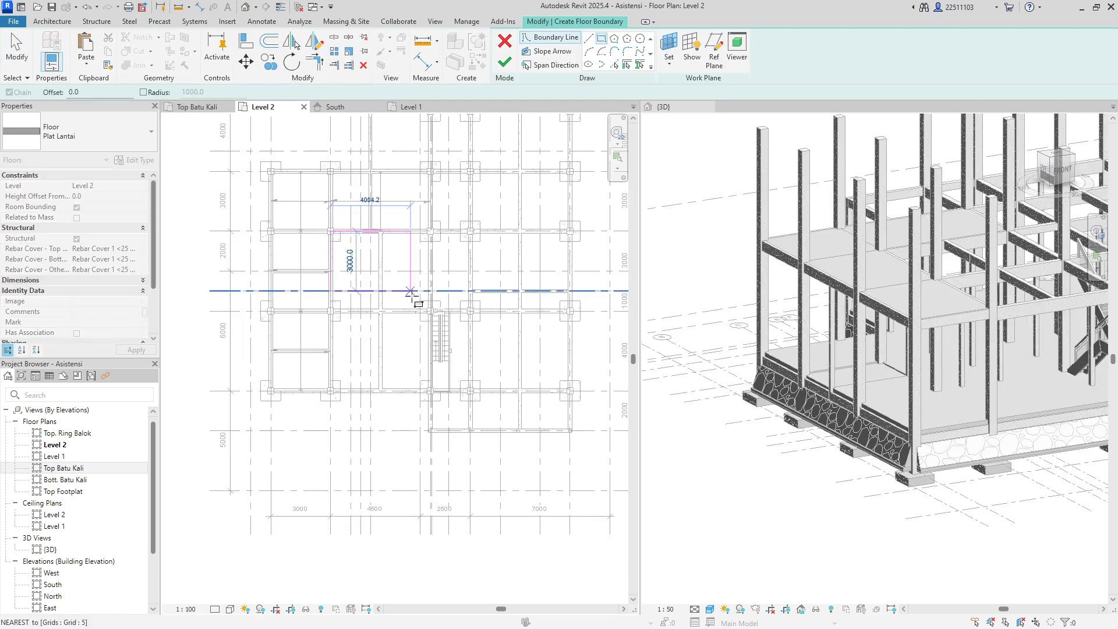
{"action": "left_click", "coordinate": [430, 311]}
{"action": "key", "text": "Escape"}
{"action": "left_click", "coordinate": [505, 63]}
- Create a rectangular Plat Lantai structural floor in the second bay from the left, between grids 4 and 3
{"action": "left_click", "coordinate": [96, 21]}
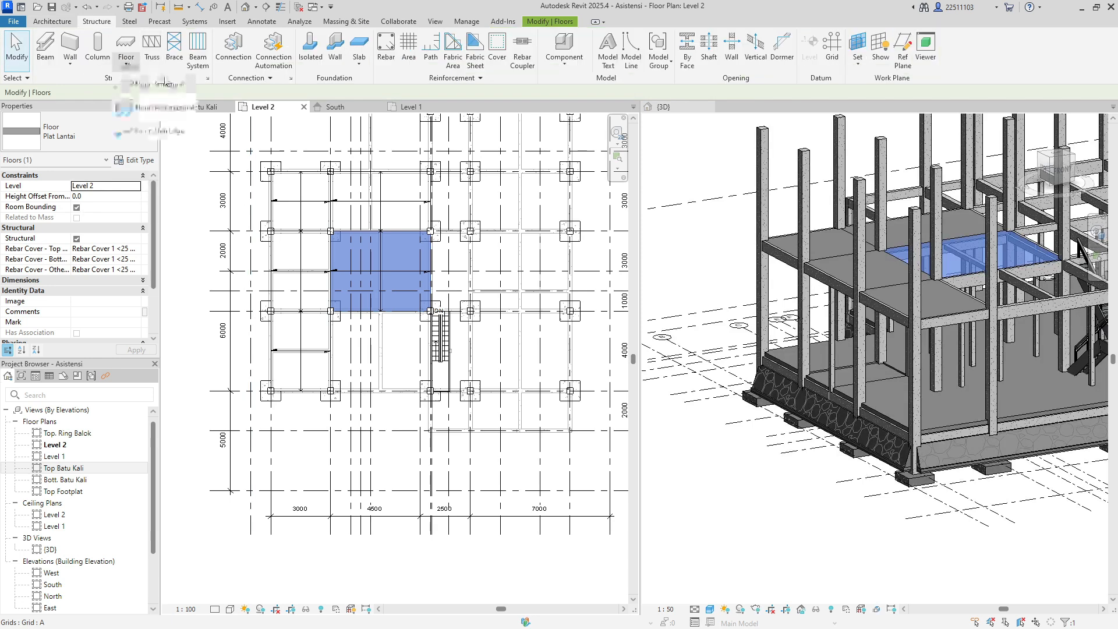
{"action": "left_click", "coordinate": [125, 47]}
{"action": "left_click", "coordinate": [330, 311]}
{"action": "left_click", "coordinate": [428, 388]}
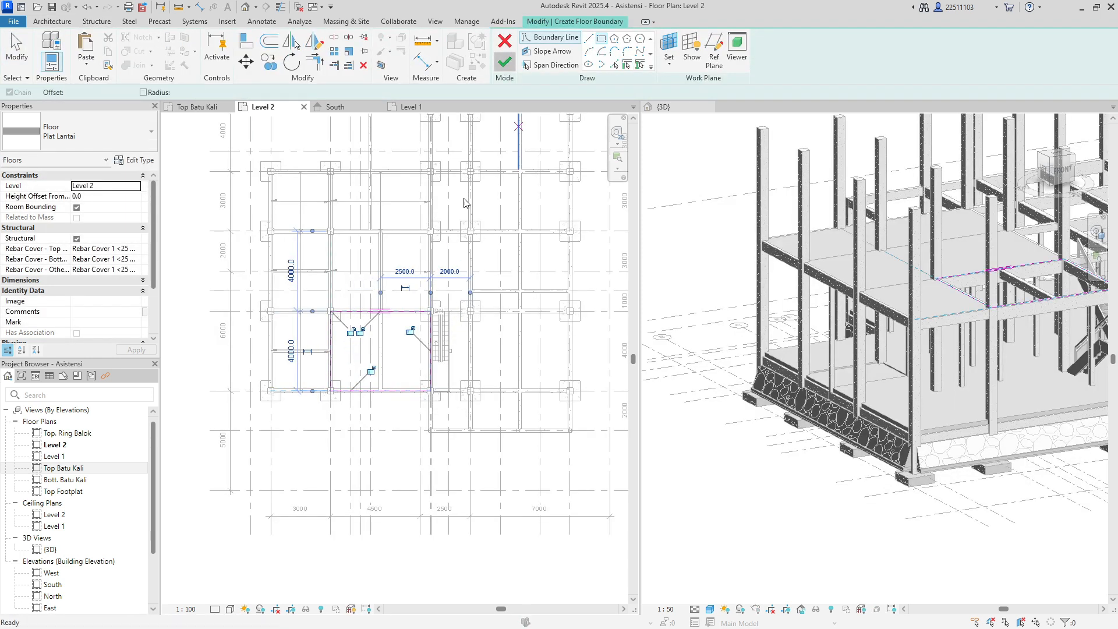
{"action": "left_click", "coordinate": [505, 63]}
- Create a 2000 x 4000 rectangular Plat Lantai structural floor in the narrow bay above the stair, between grids 7 and 4
{"action": "left_click", "coordinate": [96, 21]}
{"action": "left_click", "coordinate": [125, 48]}
{"action": "left_click", "coordinate": [602, 41]}
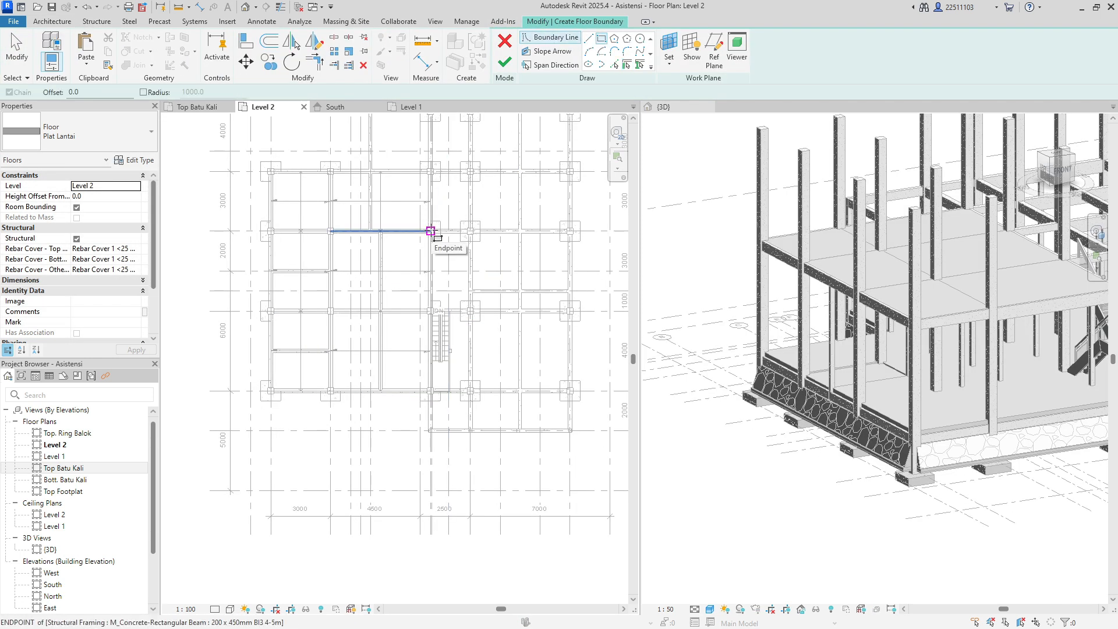
{"action": "left_click", "coordinate": [431, 231]}
{"action": "left_click", "coordinate": [470, 310]}
{"action": "left_click", "coordinate": [505, 63]}
- Create a 2000 x 3000 rectangular Plat Lantai structural floor in the narrow bay between grids 8 and 7
{"action": "left_click", "coordinate": [587, 194]}
{"action": "middle_click_drag", "start_coordinate": [526, 235], "coordinate": [449, 298]}
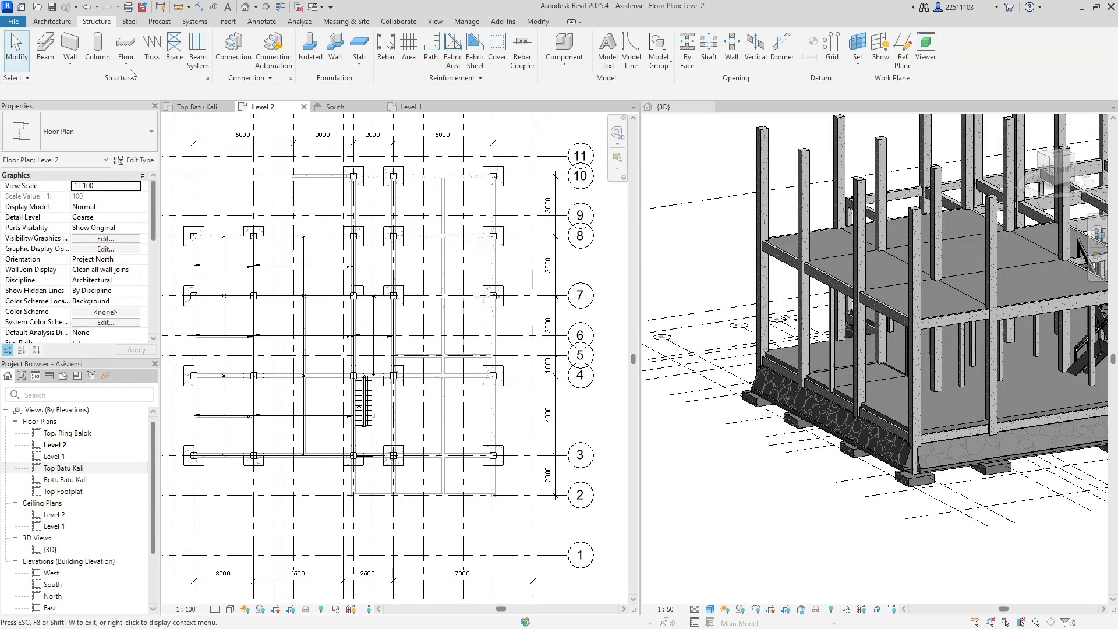
{"action": "left_click", "coordinate": [124, 49]}
{"action": "left_click", "coordinate": [601, 40]}
{"action": "left_click", "coordinate": [354, 235]}
{"action": "left_click", "coordinate": [394, 296]}
{"action": "left_click", "coordinate": [504, 63]}
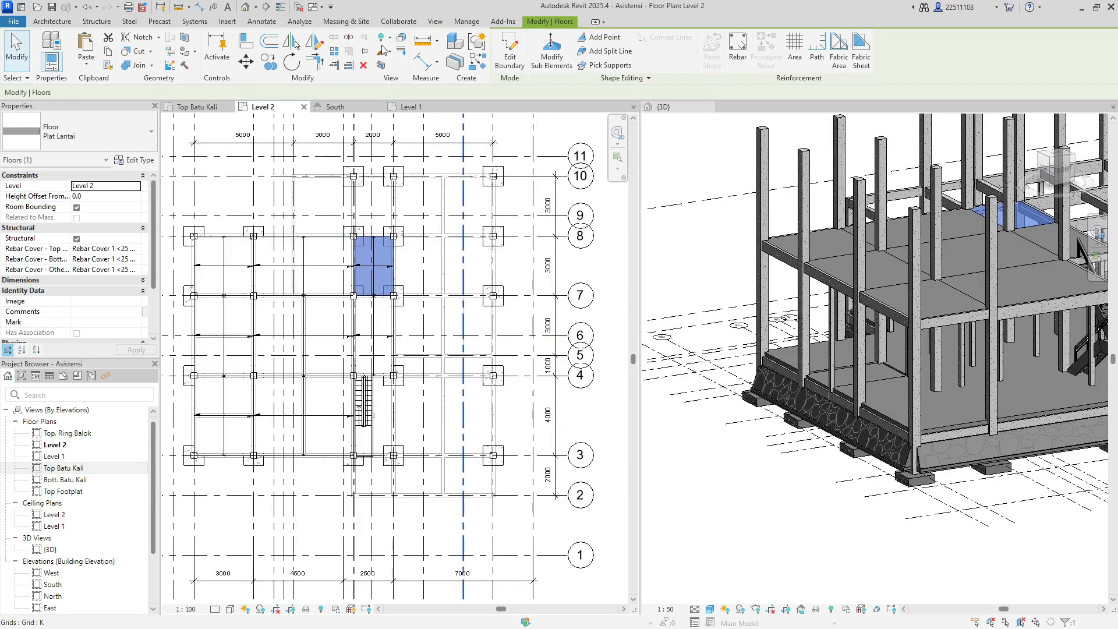
- Create a 2000 x 3000 rectangular Plat Lantai structural floor in the narrow bay between grids 10 and 8
{"action": "left_click", "coordinate": [96, 21]}
{"action": "left_click", "coordinate": [124, 49]}
{"action": "left_click", "coordinate": [601, 39]}
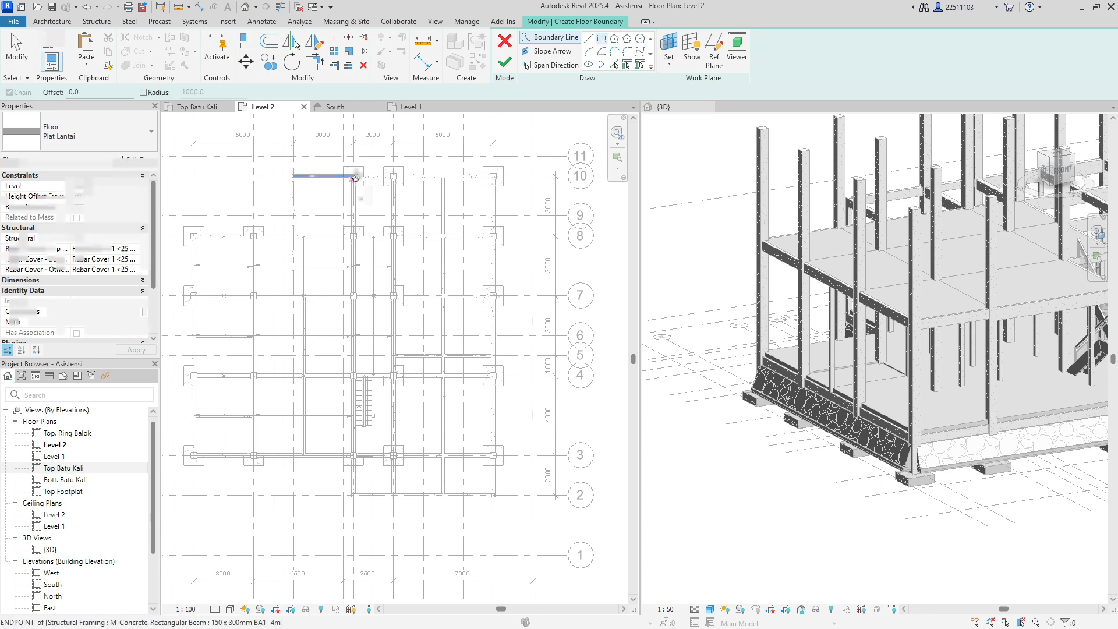
{"action": "left_click", "coordinate": [354, 176]}
{"action": "left_click", "coordinate": [394, 236]}
{"action": "left_click", "coordinate": [504, 62]}
- Create a 5000 x 3000 rectangular Plat Lantai structural floor in the rightmost bay between grids 10 and 8
{"action": "left_click", "coordinate": [97, 22]}
{"action": "left_click", "coordinate": [124, 49]}
{"action": "left_click", "coordinate": [601, 39]}
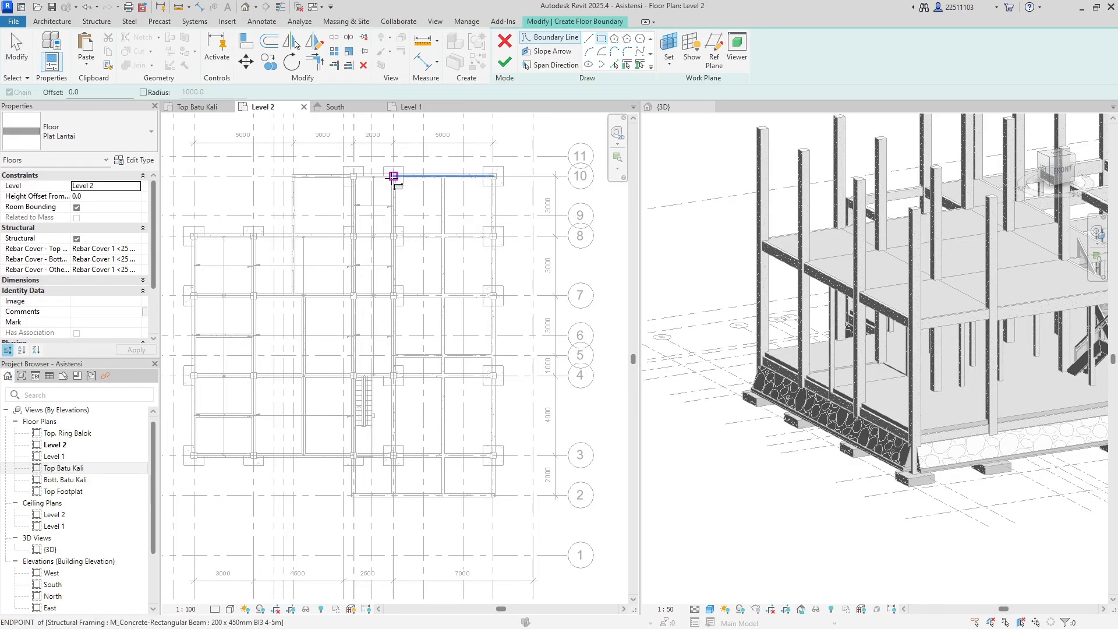
{"action": "left_click", "coordinate": [393, 175]}
{"action": "left_click", "coordinate": [493, 236]}
{"action": "left_click", "coordinate": [504, 62]}
- Create a 5000 x 3000 rectangular Plat Lantai structural floor in the rightmost bay between grids 8 and 7
{"action": "left_click", "coordinate": [125, 49]}
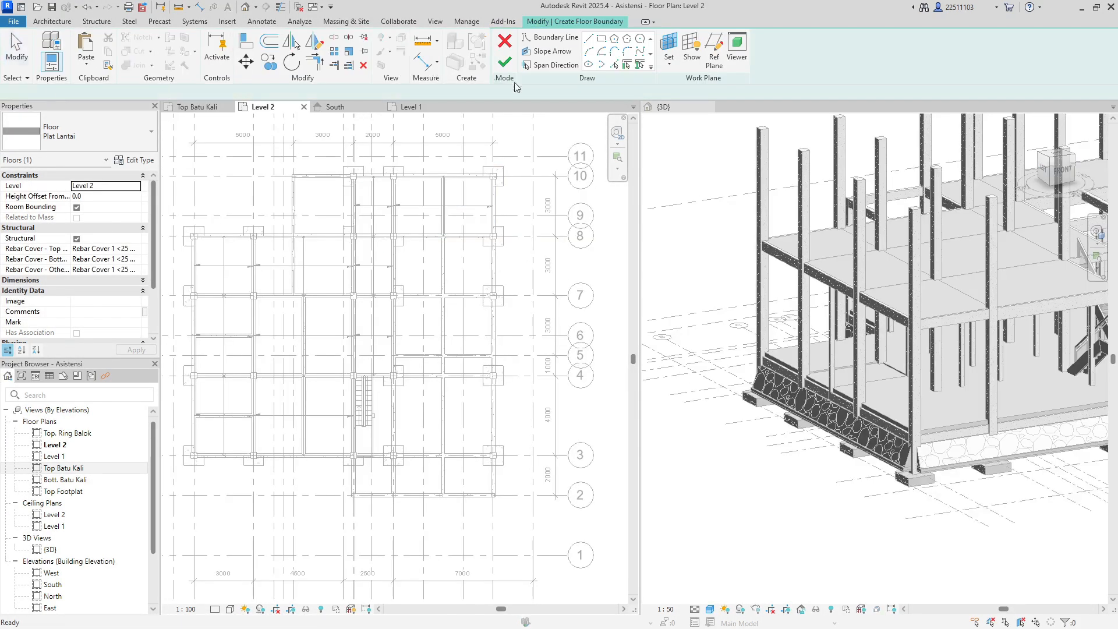
{"action": "left_click", "coordinate": [601, 39]}
{"action": "left_click", "coordinate": [393, 236]}
{"action": "left_click", "coordinate": [493, 296]}
{"action": "left_click", "coordinate": [504, 62]}
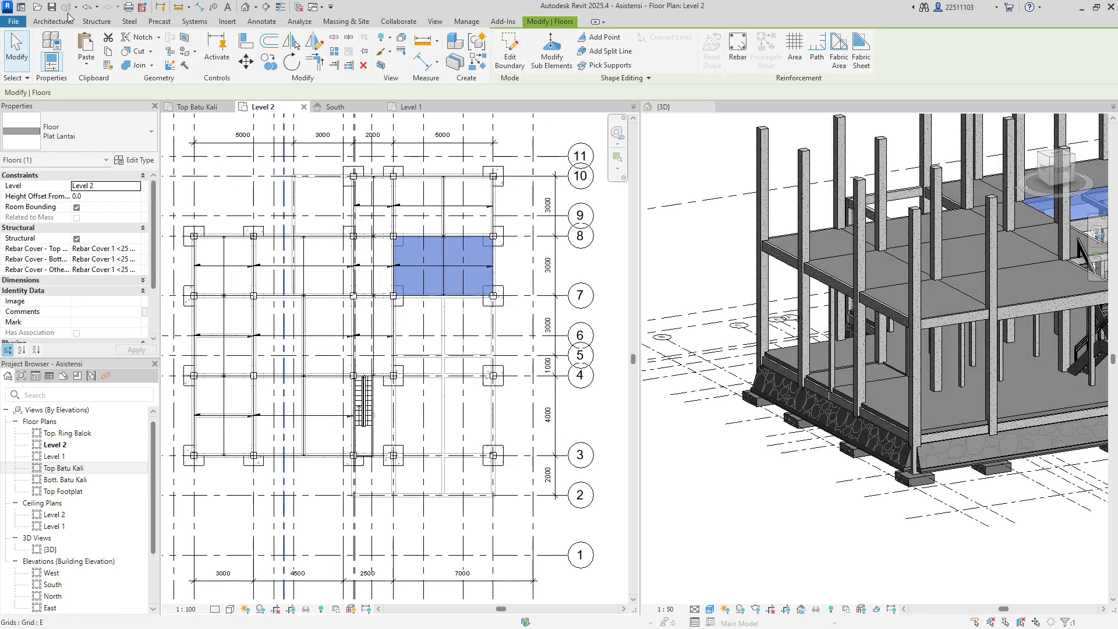
- Create a 5000 x 4000 rectangular Plat Lantai structural floor in the rightmost bay between grids 7 and 4
{"action": "left_click", "coordinate": [99, 22]}
{"action": "left_click", "coordinate": [135, 61]}
{"action": "left_click", "coordinate": [154, 81]}
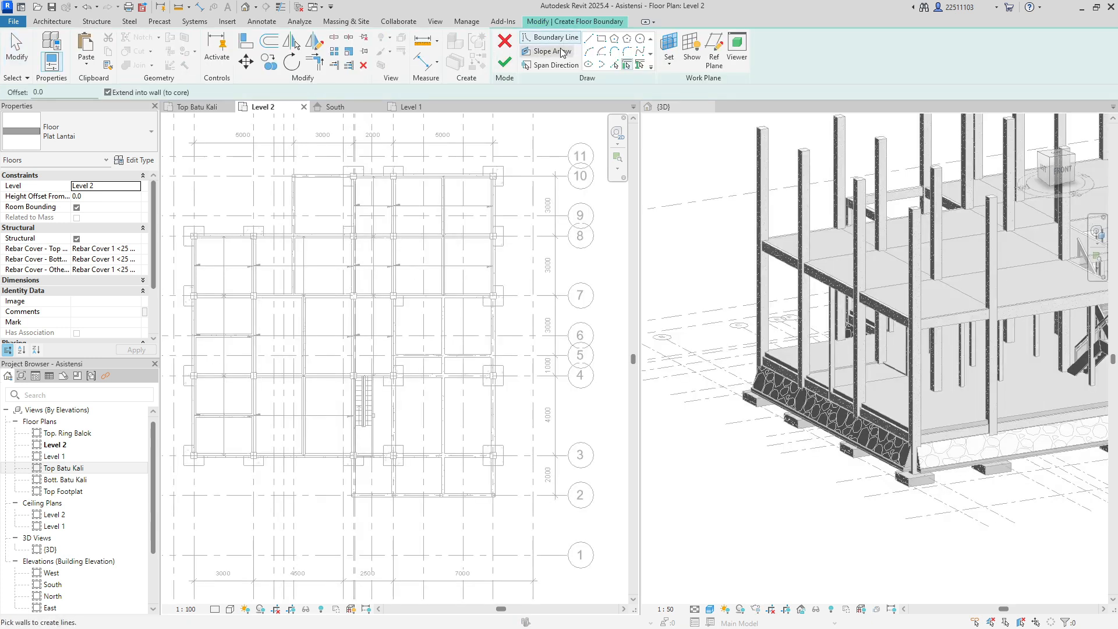
{"action": "left_click", "coordinate": [602, 39]}
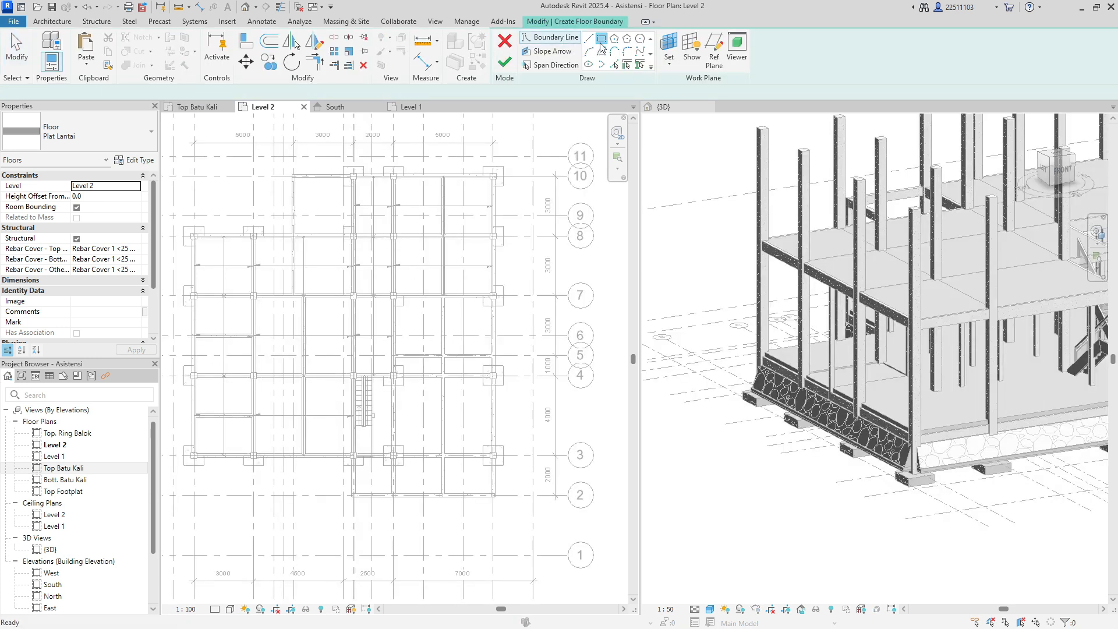
{"action": "left_click", "coordinate": [393, 295]}
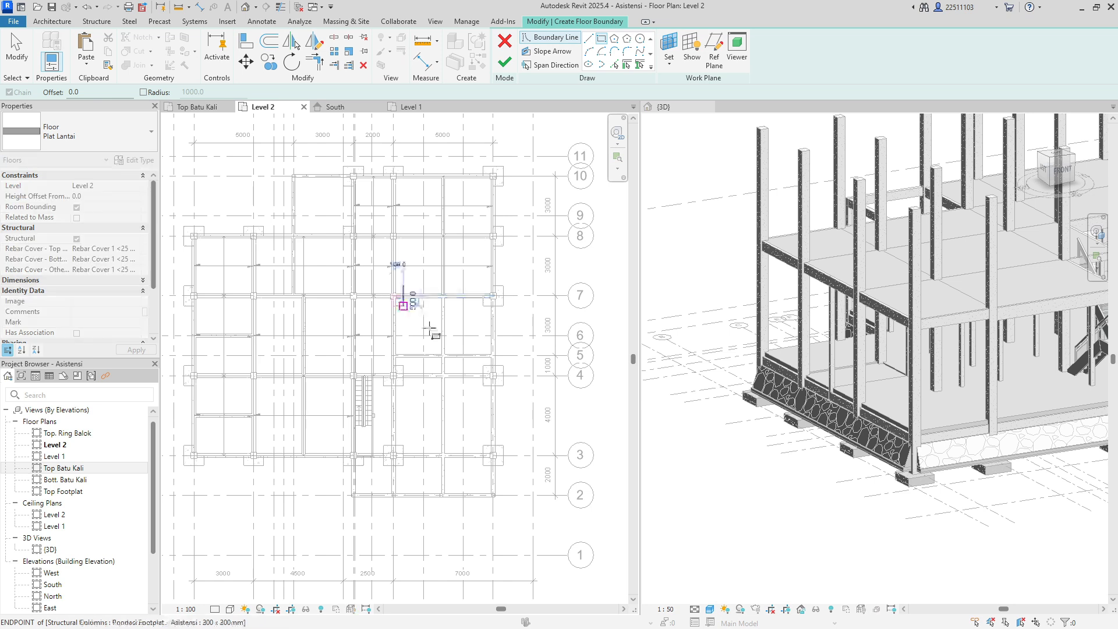
{"action": "left_click", "coordinate": [492, 375]}
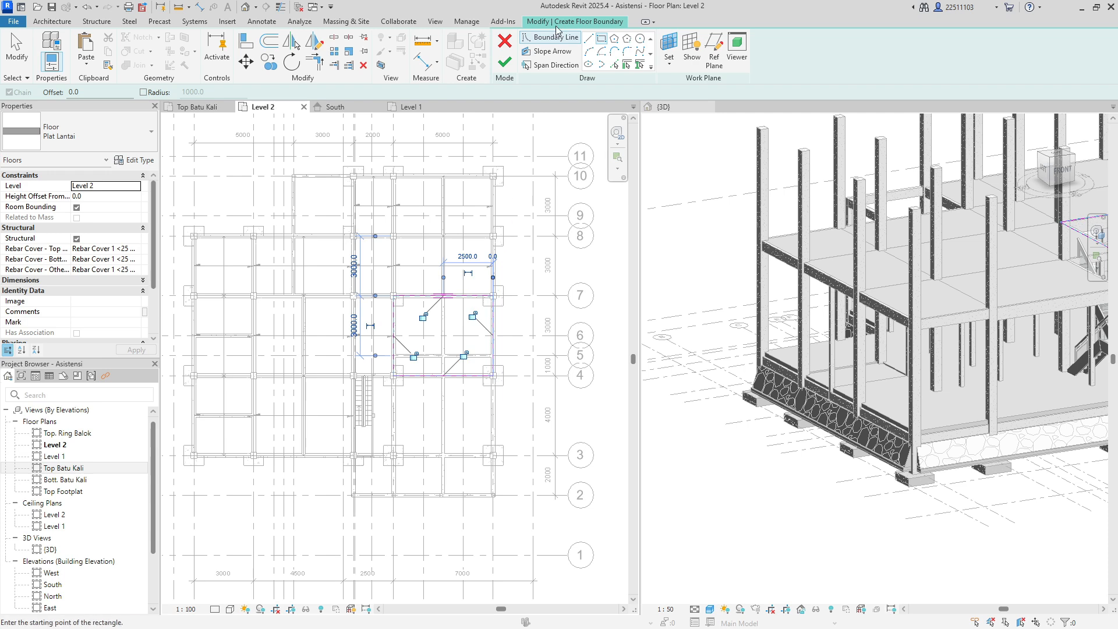
{"action": "left_click", "coordinate": [509, 67]}
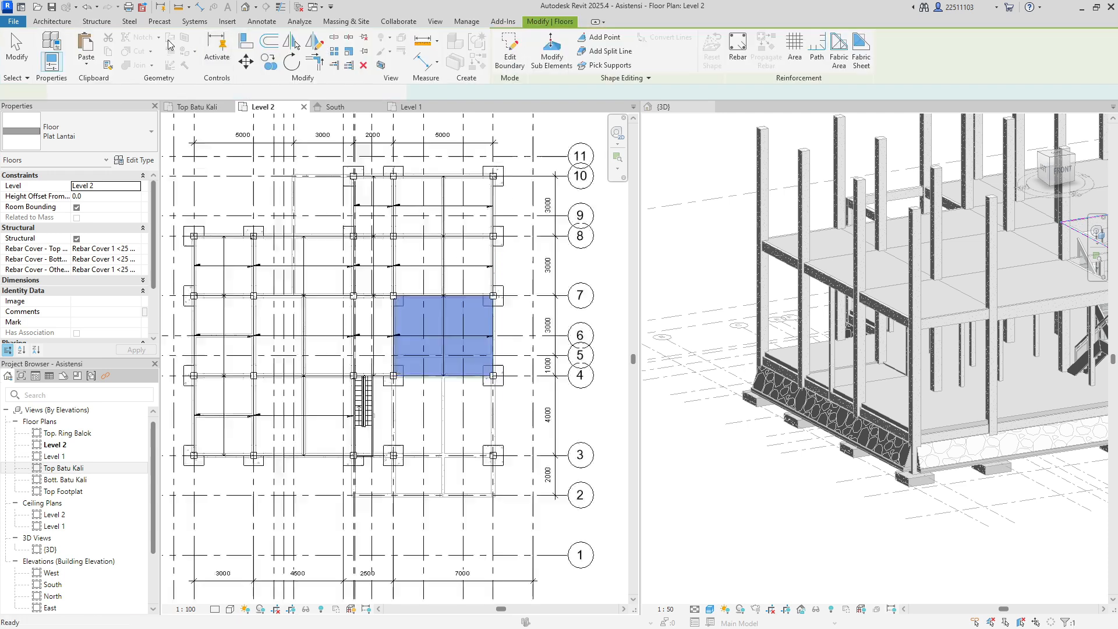
- Create a 5000 x 4000 rectangular Plat Lantai structural floor in the rightmost bay between grids 4 and 3
{"action": "key", "text": "Return"}
{"action": "left_click", "coordinate": [394, 375]}
{"action": "left_click", "coordinate": [492, 458]}
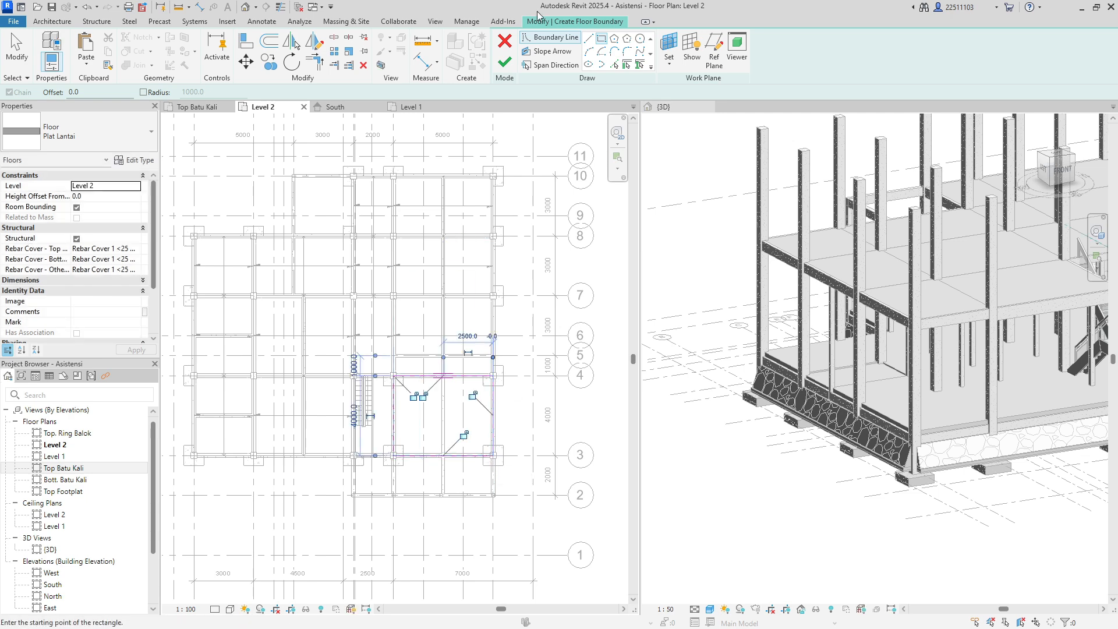
{"action": "left_click", "coordinate": [504, 62]}
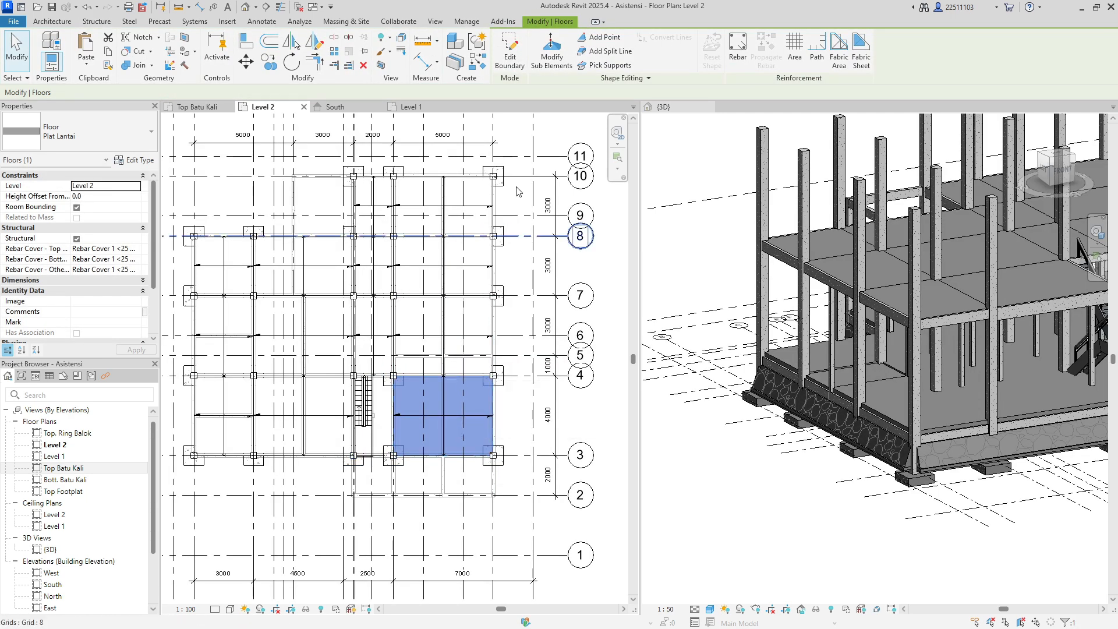
- Create a 3000 x 3000 rectangular Plat Lantai structural floor between grids 10 and 8, directly left of the narrow bay
{"action": "key", "text": "Return"}
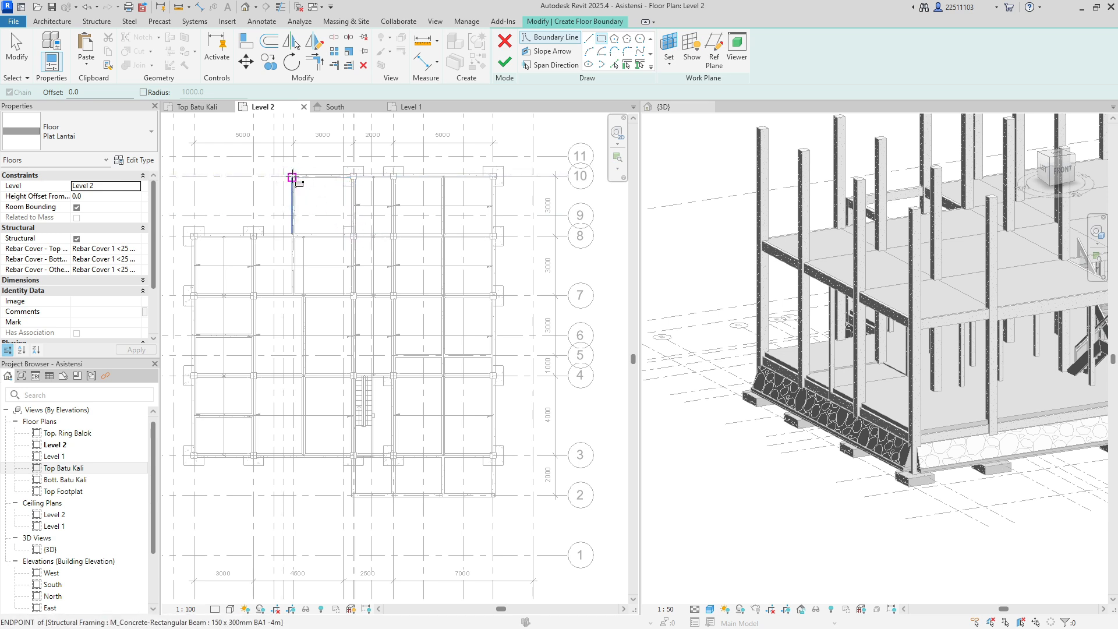
{"action": "left_click", "coordinate": [293, 176]}
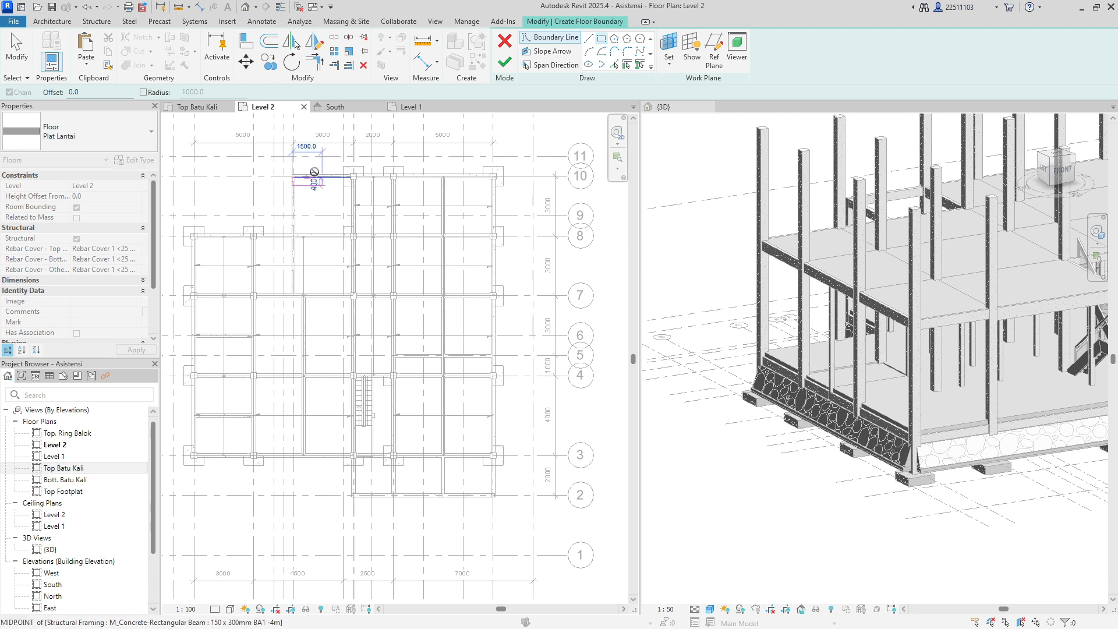
{"action": "left_click", "coordinate": [354, 236]}
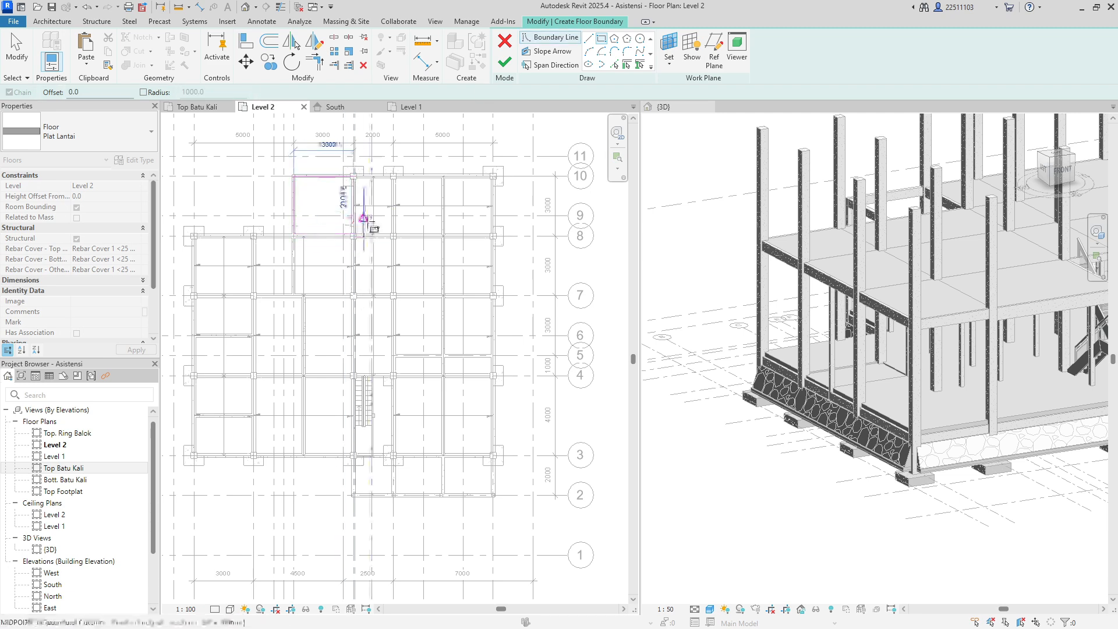
{"action": "left_click", "coordinate": [505, 62]}
- Create a 2000 x 2000 rectangular Plat Lantai structural floor in the narrow bay between grids 3 and 2
{"action": "left_click", "coordinate": [98, 21]}
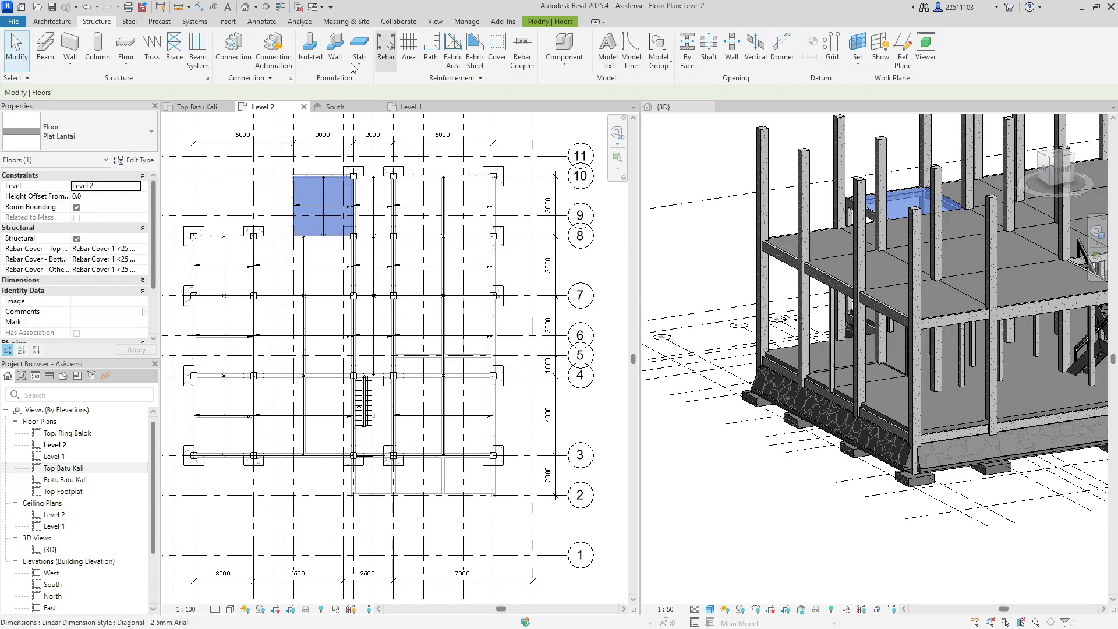
{"action": "left_click", "coordinate": [122, 61]}
{"action": "left_click", "coordinate": [148, 88]}
{"action": "left_click", "coordinate": [602, 39]}
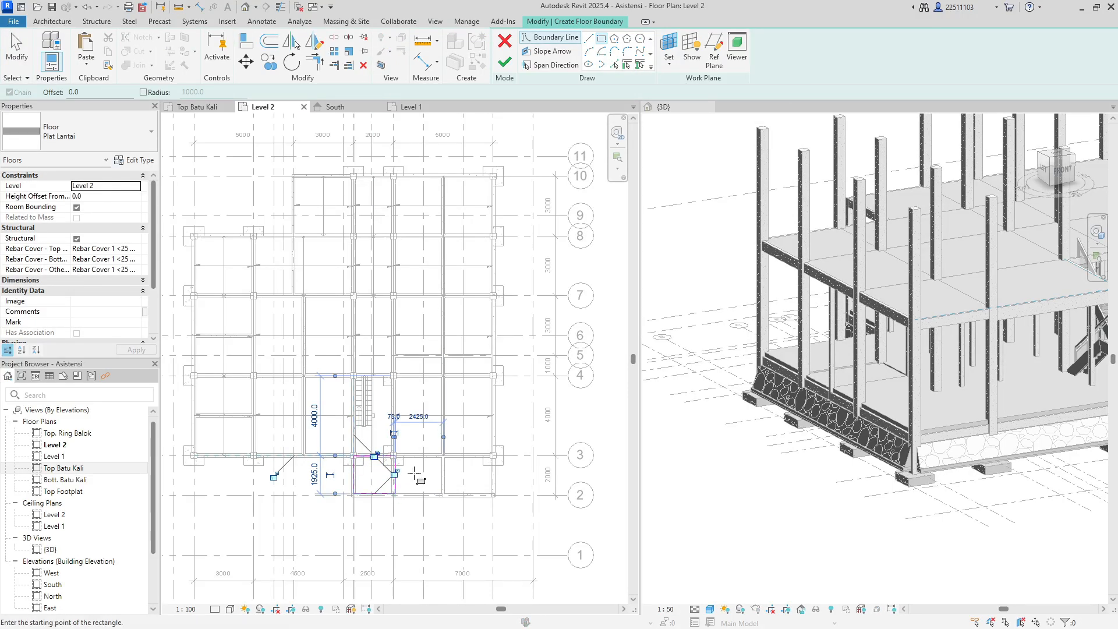
{"action": "left_click", "coordinate": [354, 455]}
{"action": "left_click", "coordinate": [395, 494]}
{"action": "left_click", "coordinate": [504, 62]}
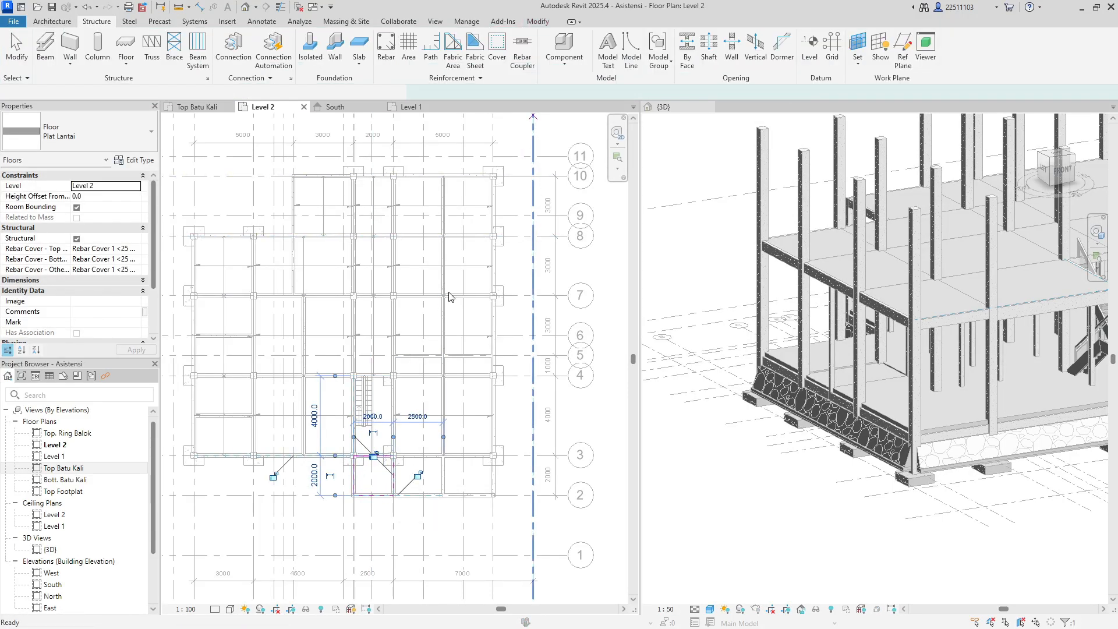
- Create a 5000 x 2000 rectangular Plat Lantai structural floor in the rightmost bay between grids 3 and 2
{"action": "left_click", "coordinate": [83, 22]}
{"action": "left_click", "coordinate": [122, 61]}
{"action": "left_click", "coordinate": [148, 87]}
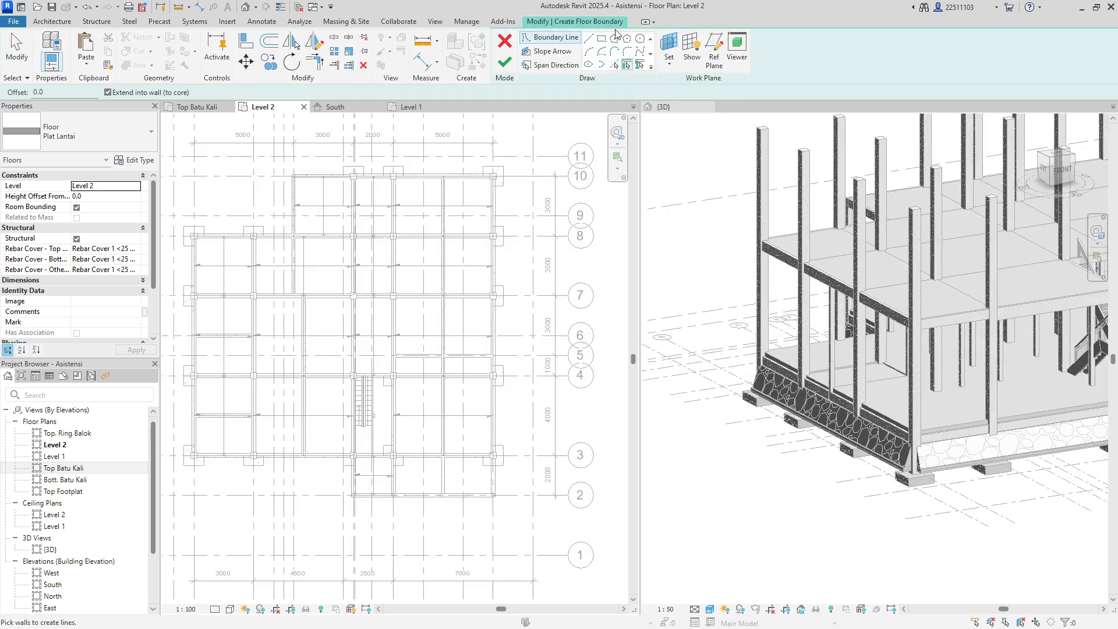
{"action": "left_click", "coordinate": [394, 455]}
{"action": "key", "text": "ctrl+z"}
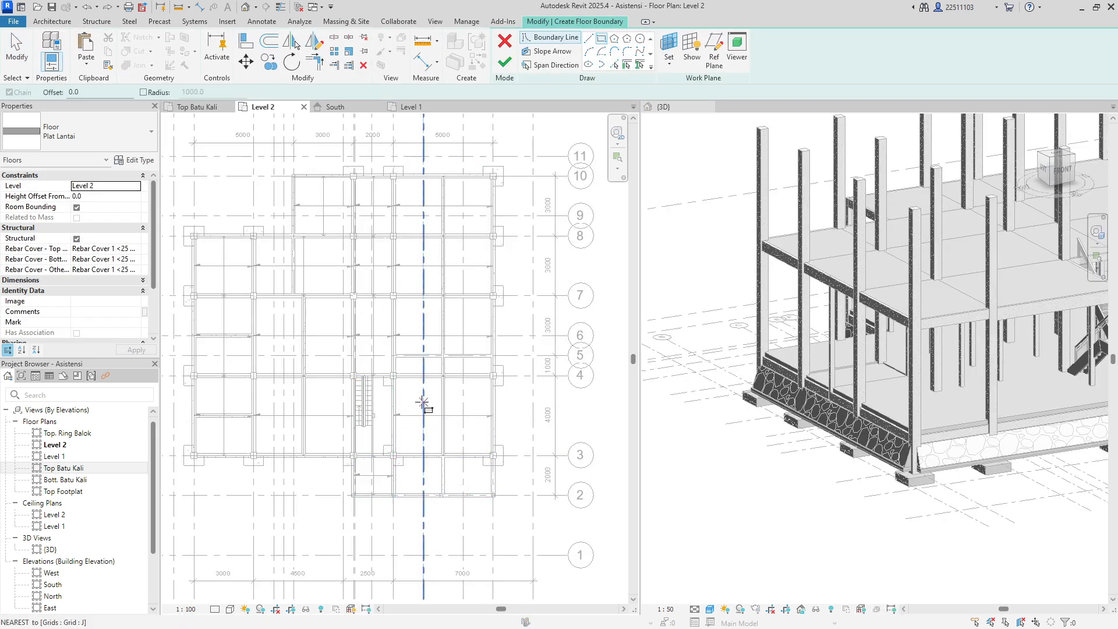
{"action": "left_click", "coordinate": [394, 455]}
{"action": "left_click", "coordinate": [493, 496]}
{"action": "left_click", "coordinate": [504, 61]}
- Create a 1000 x 4000 rectangular Plat Lantai structural floor between grids 4 and 3, in the strip beside the stair
{"action": "left_click", "coordinate": [1025, 245]}
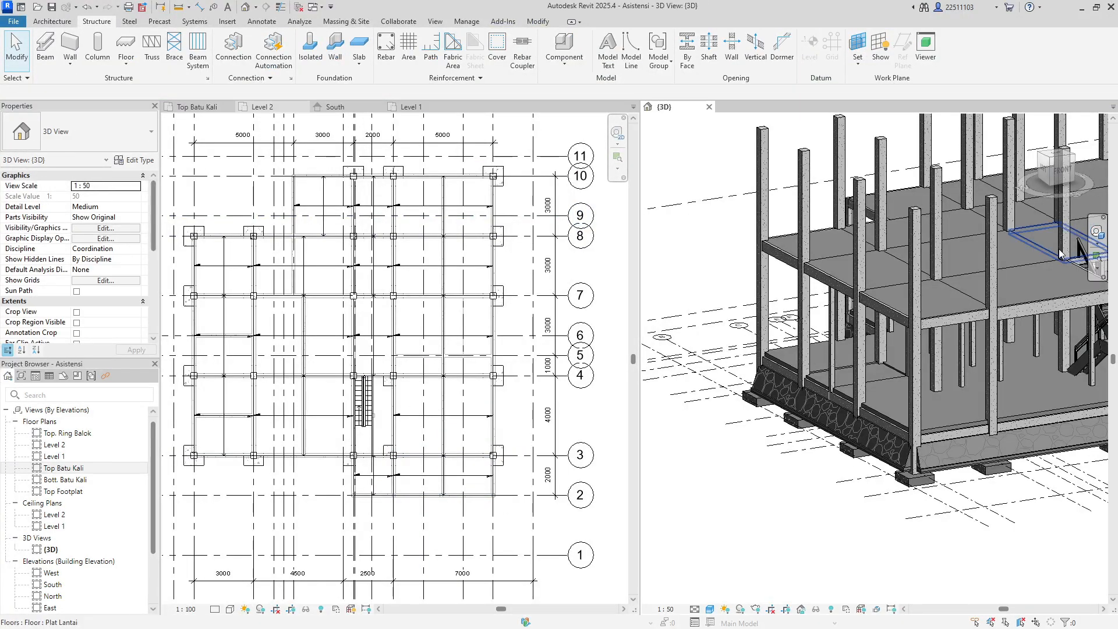
{"action": "mouse_move", "coordinate": [1024, 245]}
{"action": "middle_mouse_down", "text": "shift"}
{"action": "mouse_move", "coordinate": [873, 270]}
{"action": "mouse_move", "coordinate": [897, 266]}
{"action": "mouse_move", "coordinate": [925, 402]}
{"action": "mouse_move", "coordinate": [964, 355]}
{"action": "mouse_move", "coordinate": [1007, 376]}
{"action": "mouse_move", "coordinate": [963, 368]}
{"action": "middle_mouse_up", "text": "shift"}
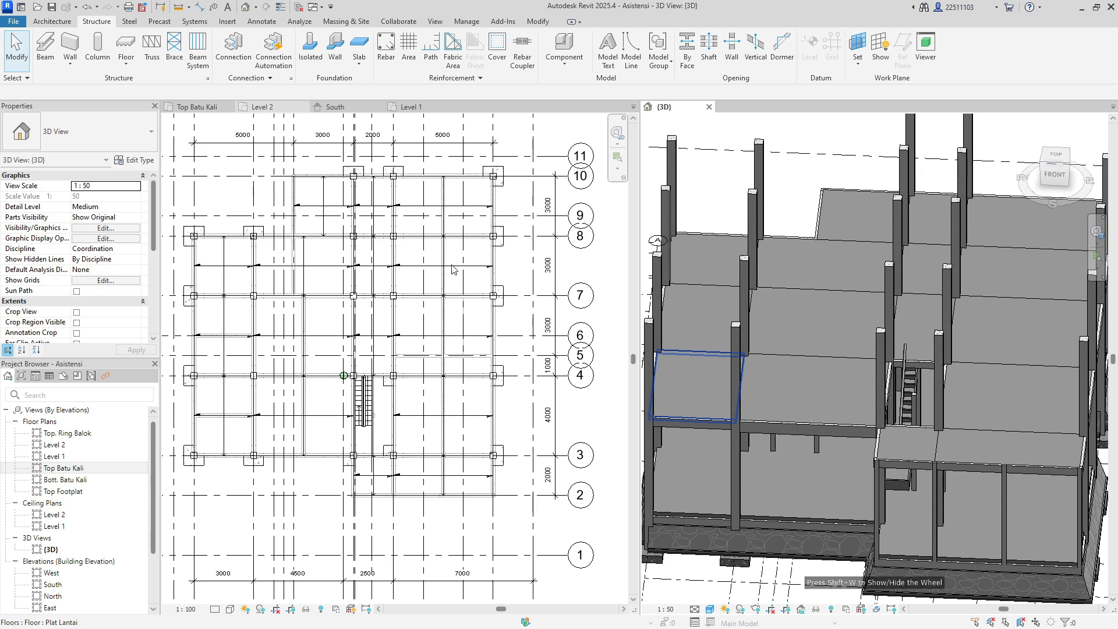
{"action": "left_click", "coordinate": [126, 62]}
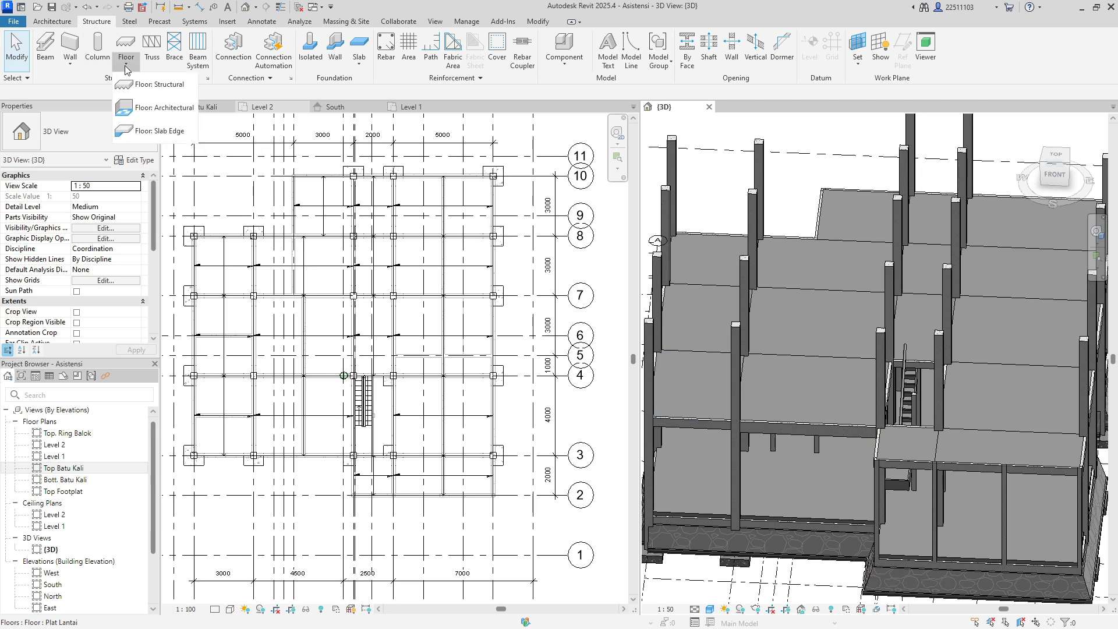
{"action": "left_click", "coordinate": [151, 85]}
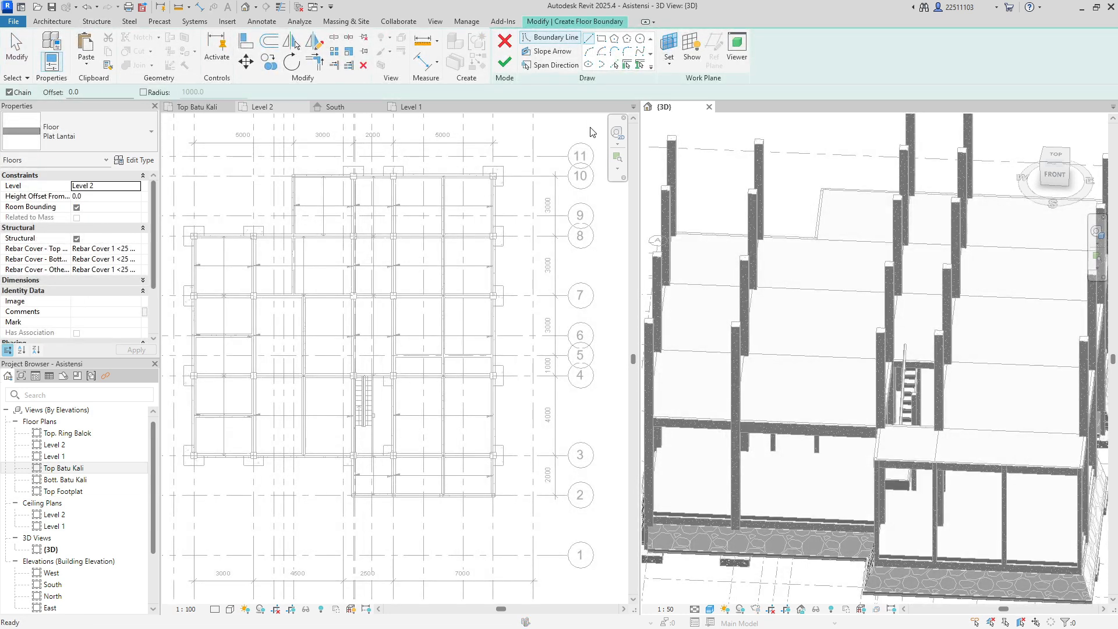
{"action": "left_click", "coordinate": [618, 131]}
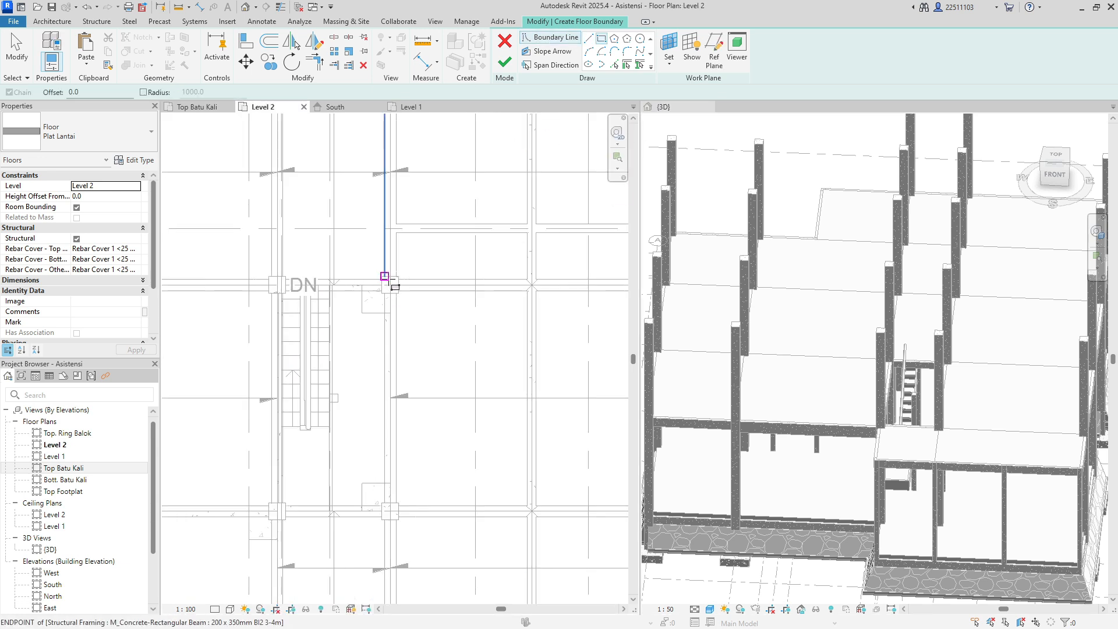
{"action": "left_click", "coordinate": [390, 285]}
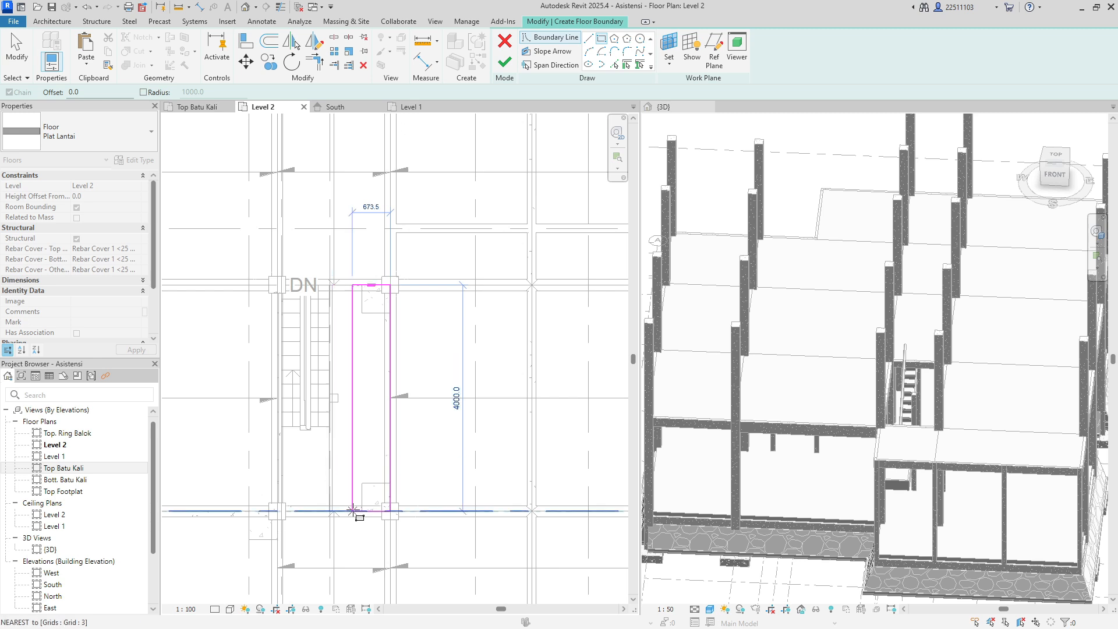
{"action": "left_click", "coordinate": [333, 510]}
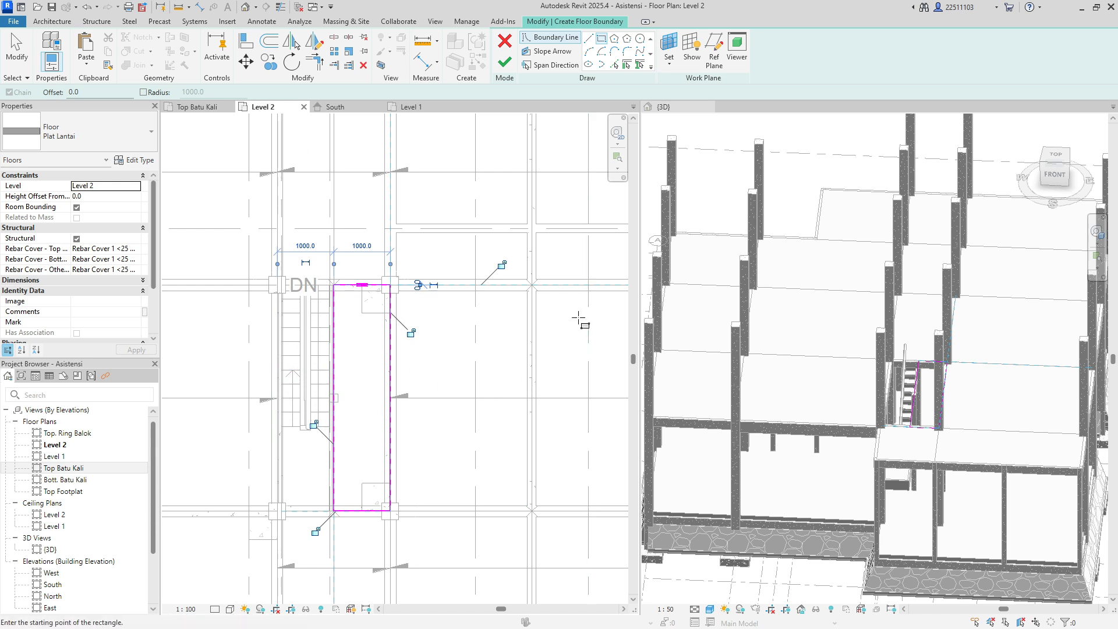
{"action": "left_click", "coordinate": [504, 61]}
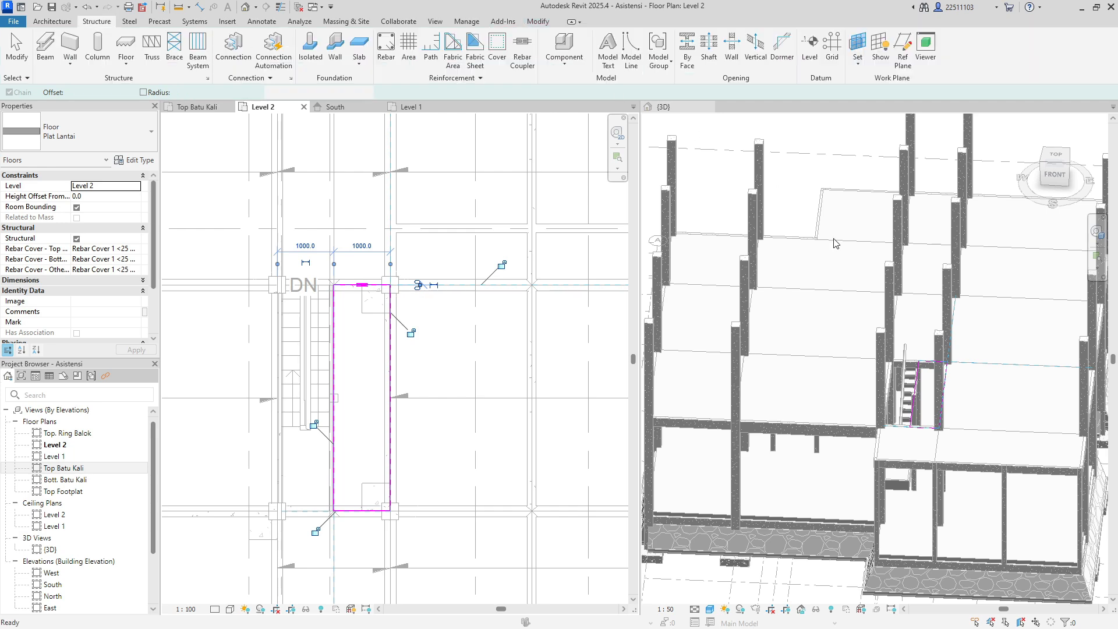
{"action": "key", "text": "Escape"}
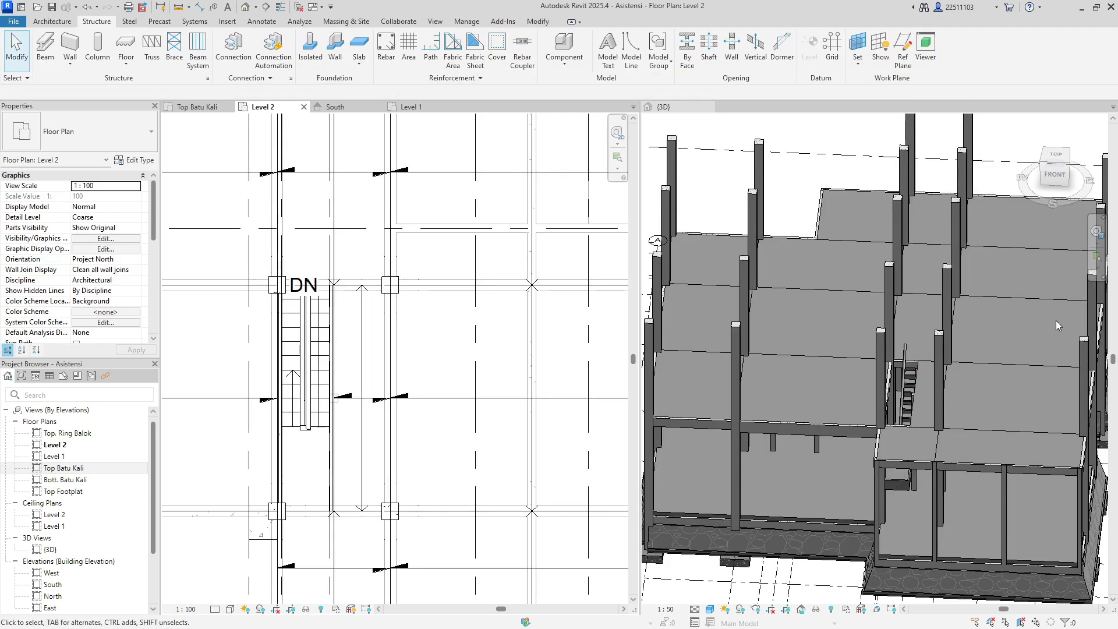
- Select all Plat Lantai floors visible in the 3D view and set their height offset from Level 2 to 150
{"action": "left_click", "coordinate": [1101, 225]}
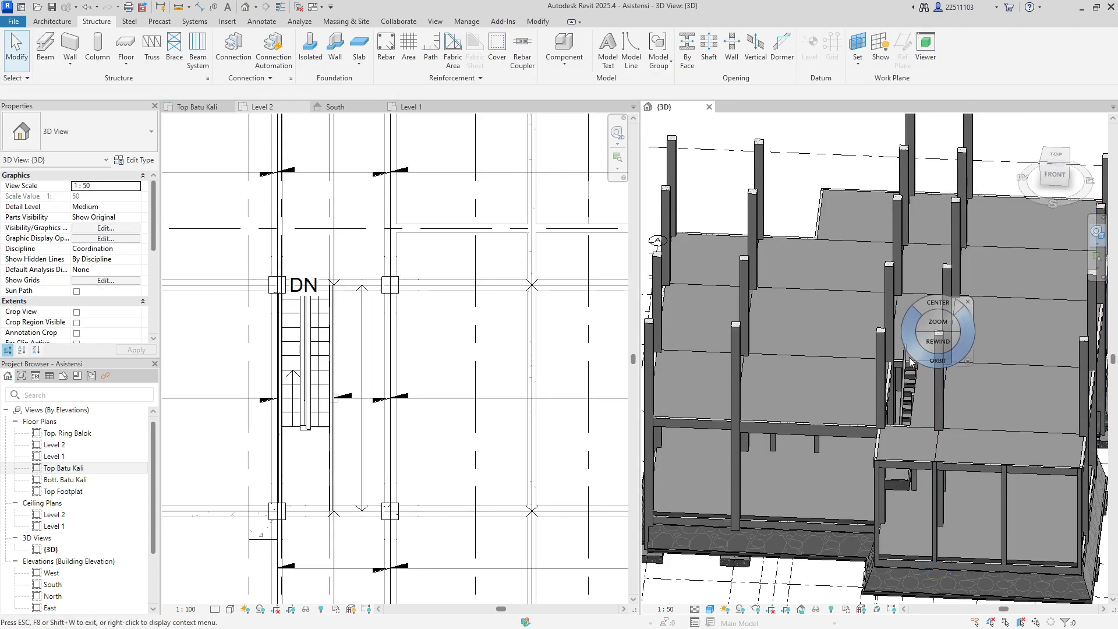
{"action": "middle_click_drag", "start_coordinate": [929, 337], "coordinate": [888, 352], "text": "shift"}
{"action": "scroll", "coordinate": [920, 361], "scroll_direction": "up", "scroll_amount": 3}
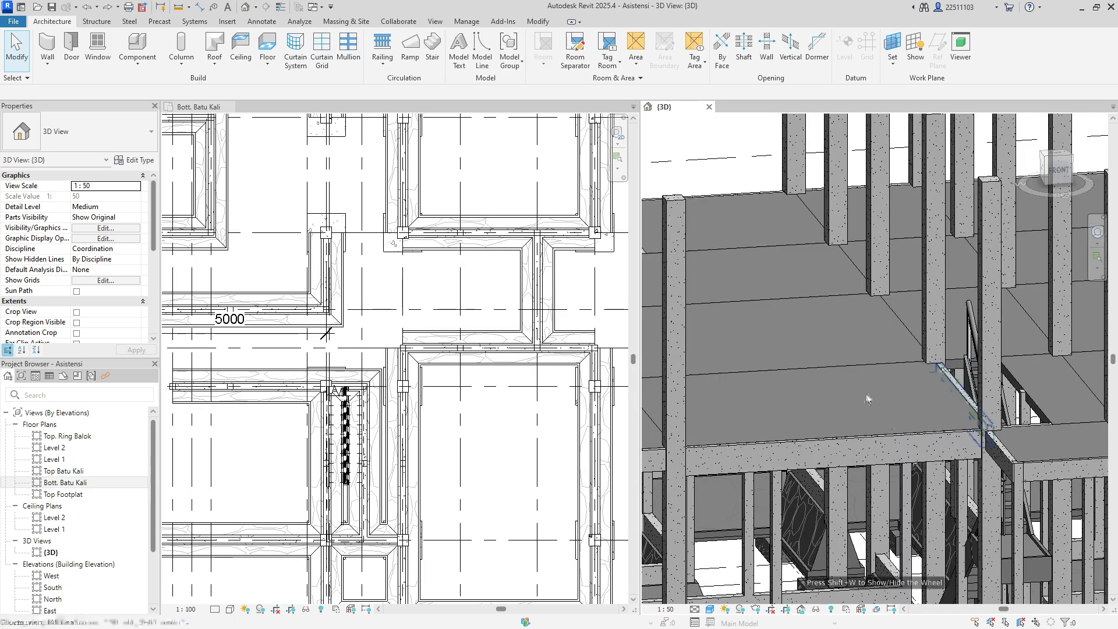
{"action": "left_click", "coordinate": [854, 374]}
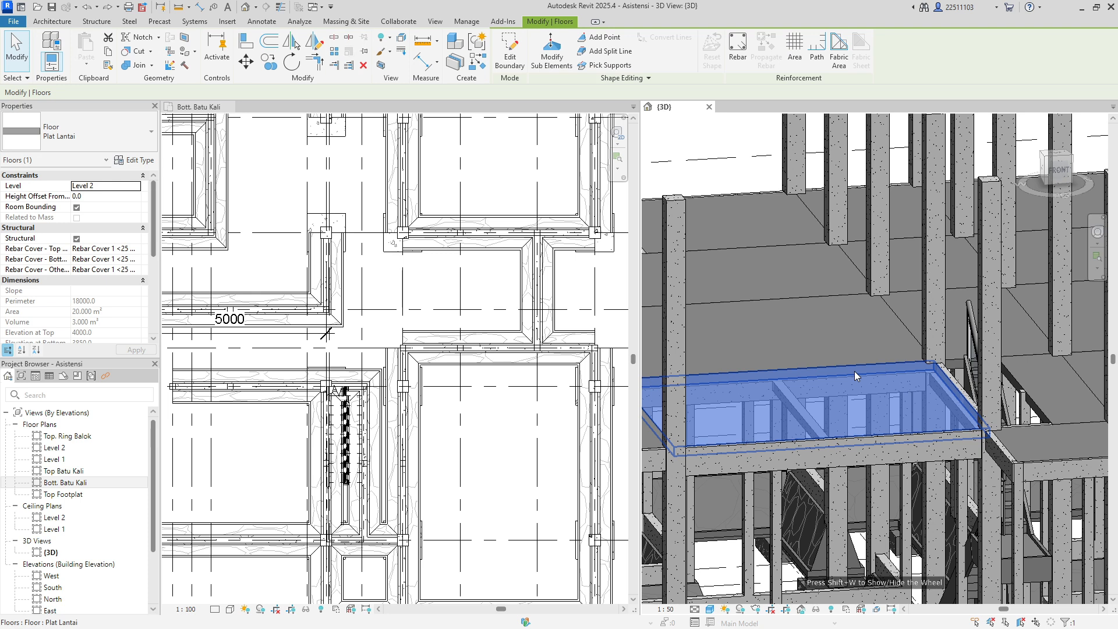
{"action": "right_click", "coordinate": [854, 371]}
{"action": "mouse_move", "coordinate": [964, 165]}
{"action": "left_click", "coordinate": [1039, 165]}
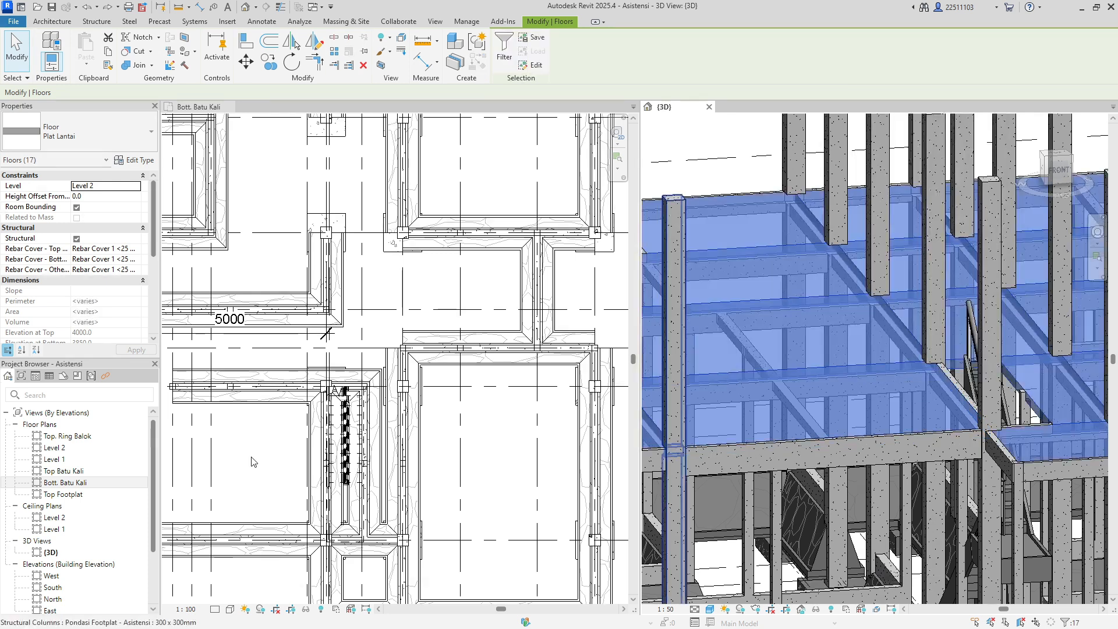
{"action": "left_click", "coordinate": [88, 197]}
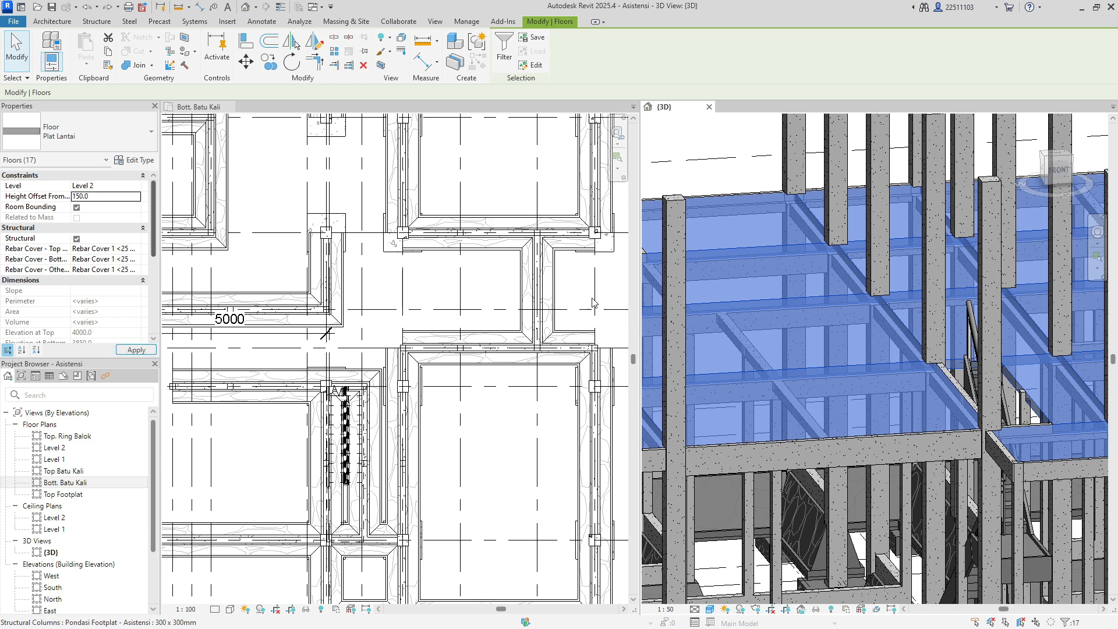
{"action": "key", "text": "Escape"}
- Edit the stair with a top offset of 150 and 22 desired risers, and finish the stair edit
{"action": "left_click", "coordinate": [1097, 231]}
{"action": "left_click_drag", "start_coordinate": [1029, 284], "coordinate": [1019, 308]}
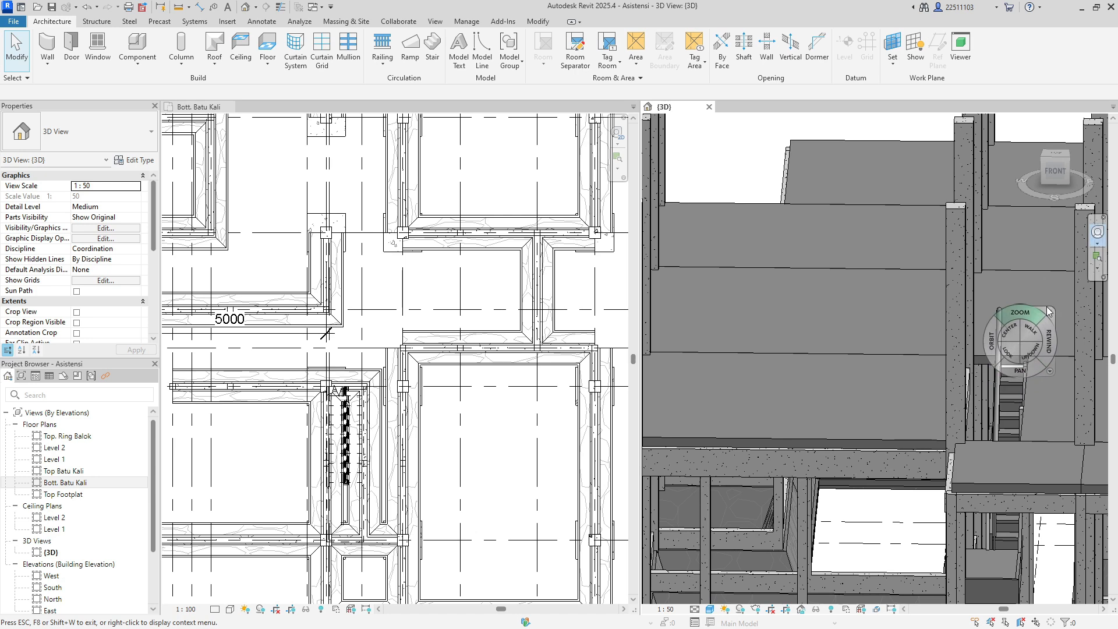
{"action": "key", "text": "Escape"}
{"action": "left_click", "coordinate": [1011, 407]}
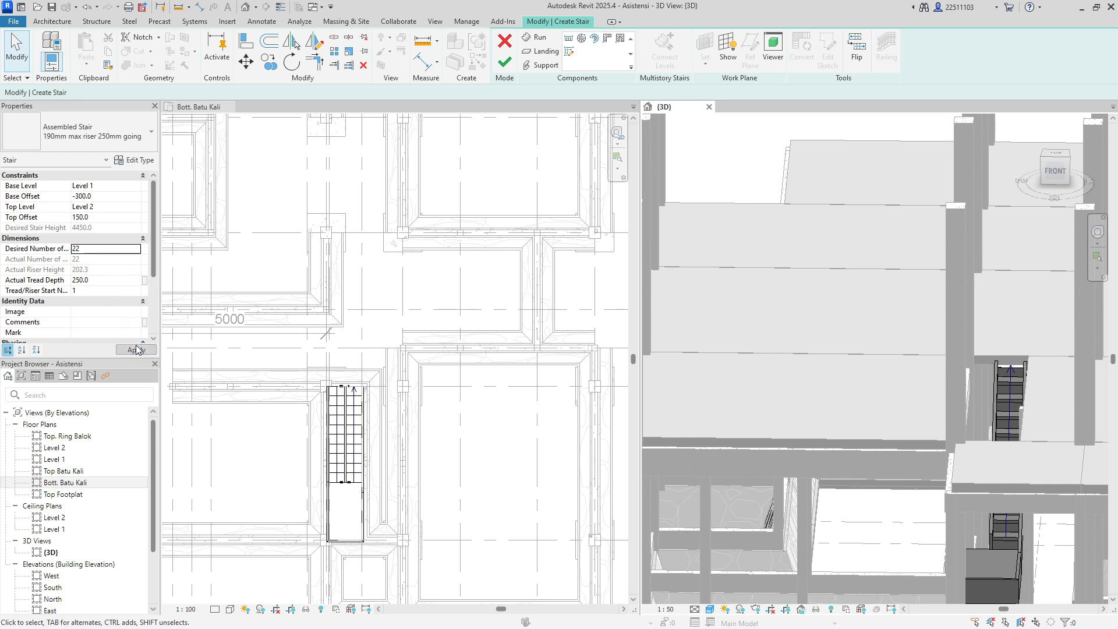
{"action": "left_click", "coordinate": [136, 350]}
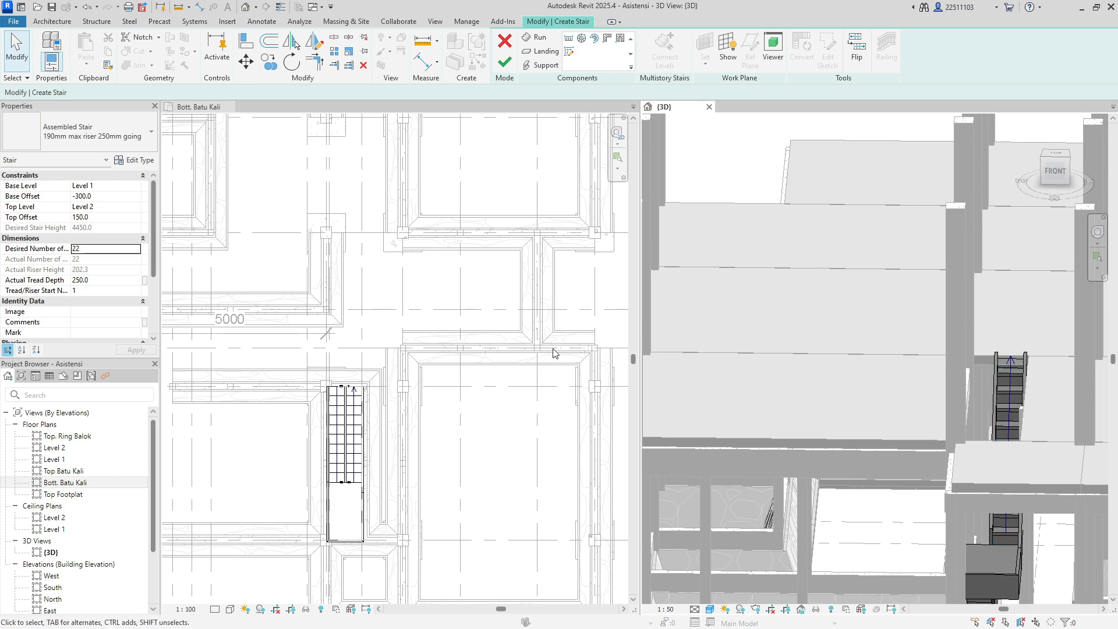
{"action": "left_click", "coordinate": [504, 61]}
- Start a structural floor and duplicate the Plat Lantai floor type as "Plat Atap"
{"action": "left_click", "coordinate": [1097, 231]}
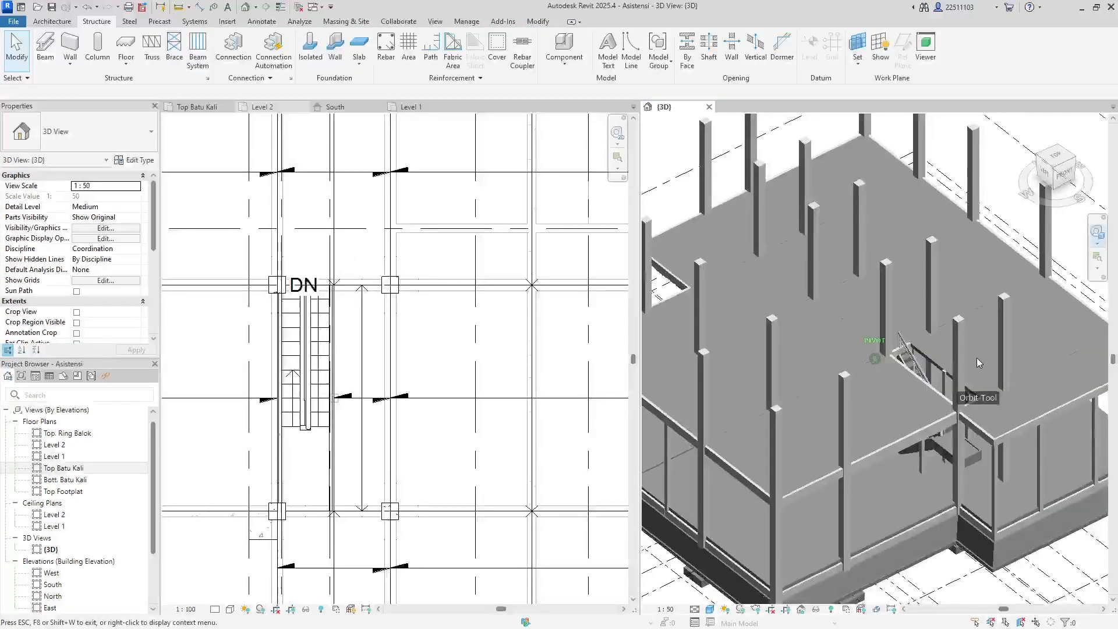
{"action": "left_click_drag", "start_coordinate": [977, 357], "coordinate": [932, 318]}
{"action": "middle_click_drag", "start_coordinate": [933, 318], "coordinate": [889, 310], "text": "shift"}
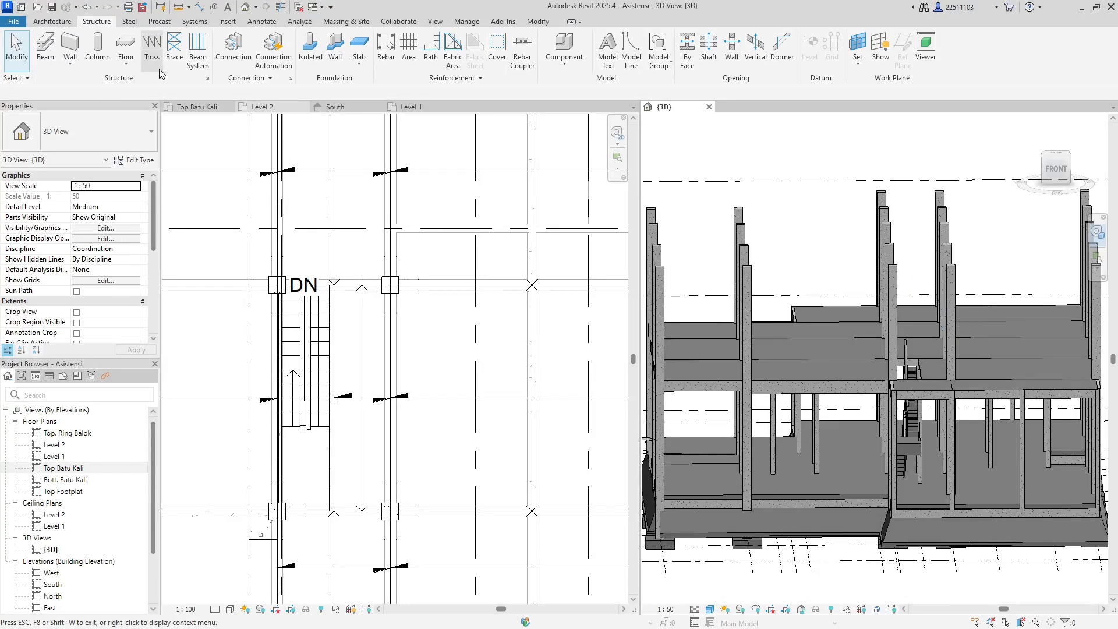
{"action": "left_click", "coordinate": [134, 64]}
{"action": "left_click", "coordinate": [159, 85]}
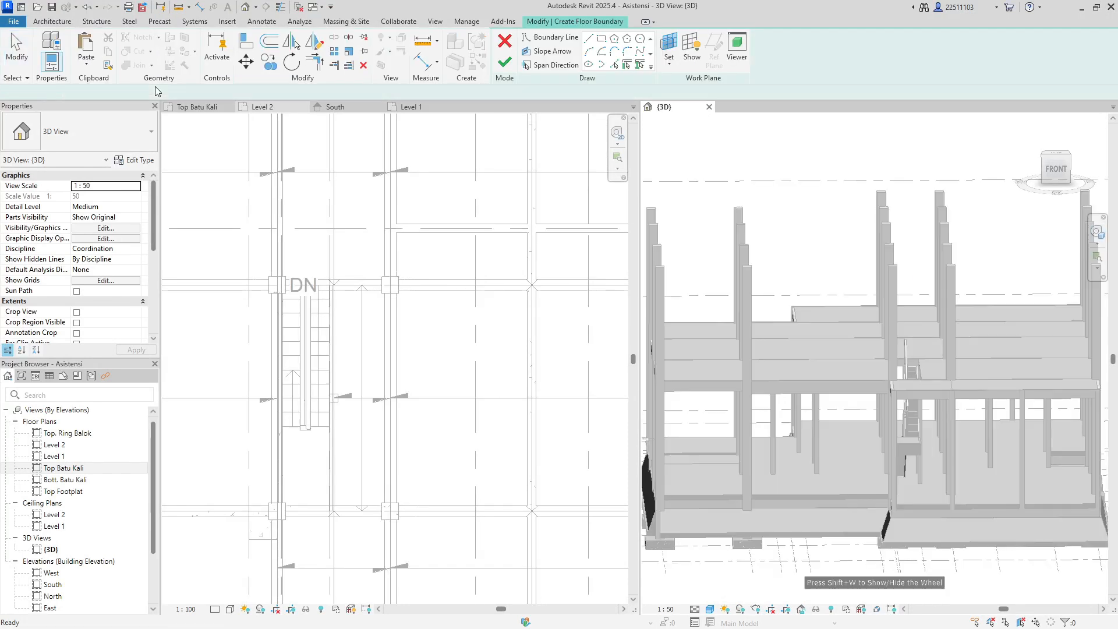
{"action": "left_click", "coordinate": [116, 123]}
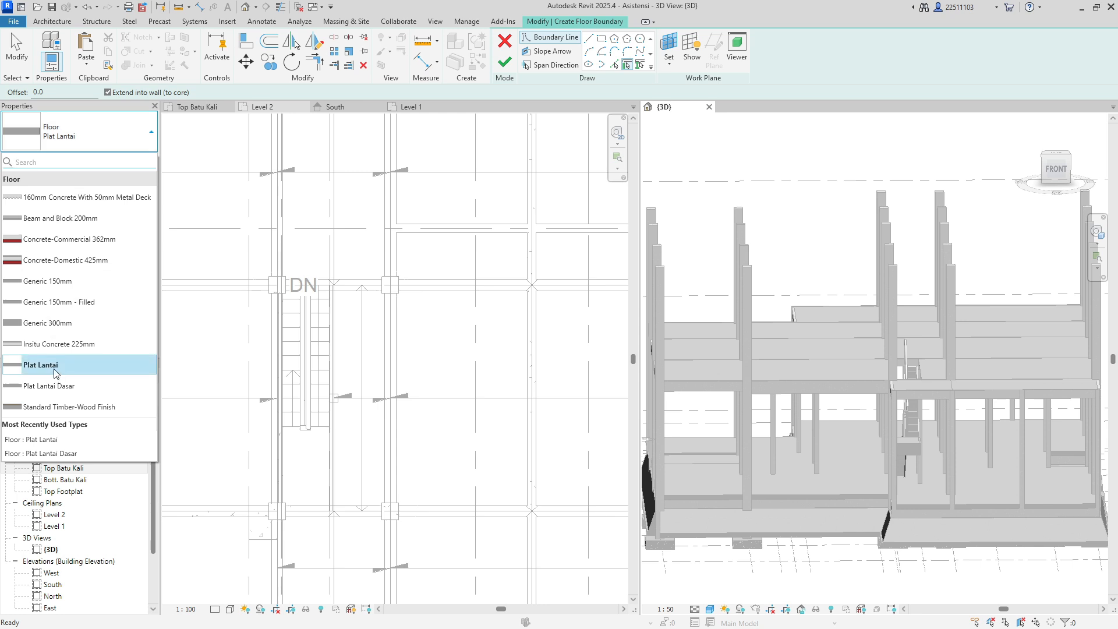
{"action": "left_click", "coordinate": [55, 367]}
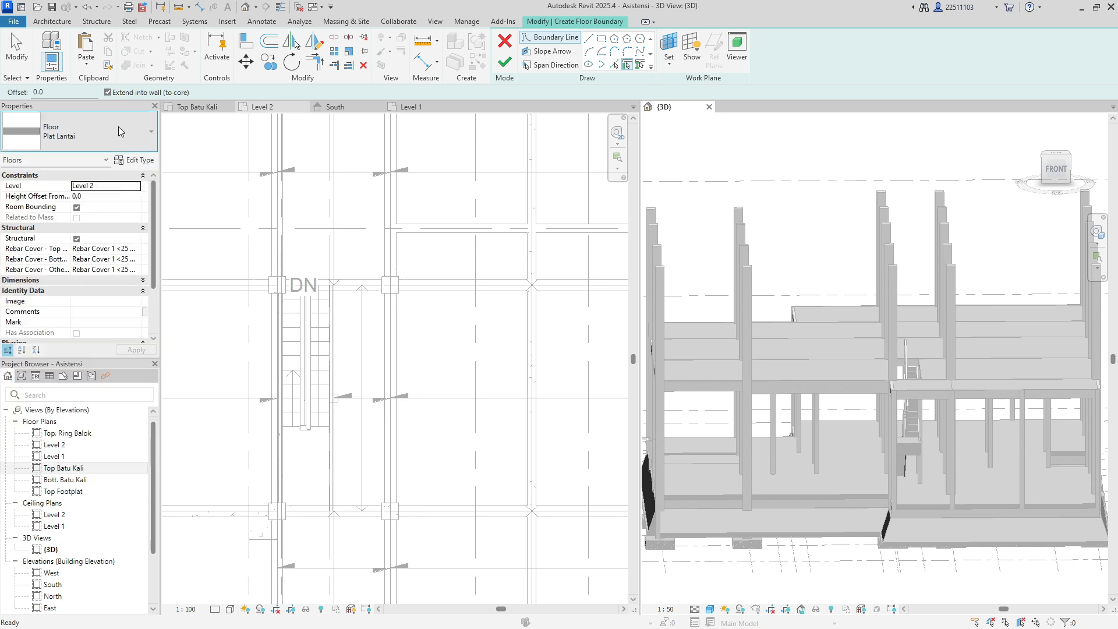
{"action": "left_click", "coordinate": [135, 160]}
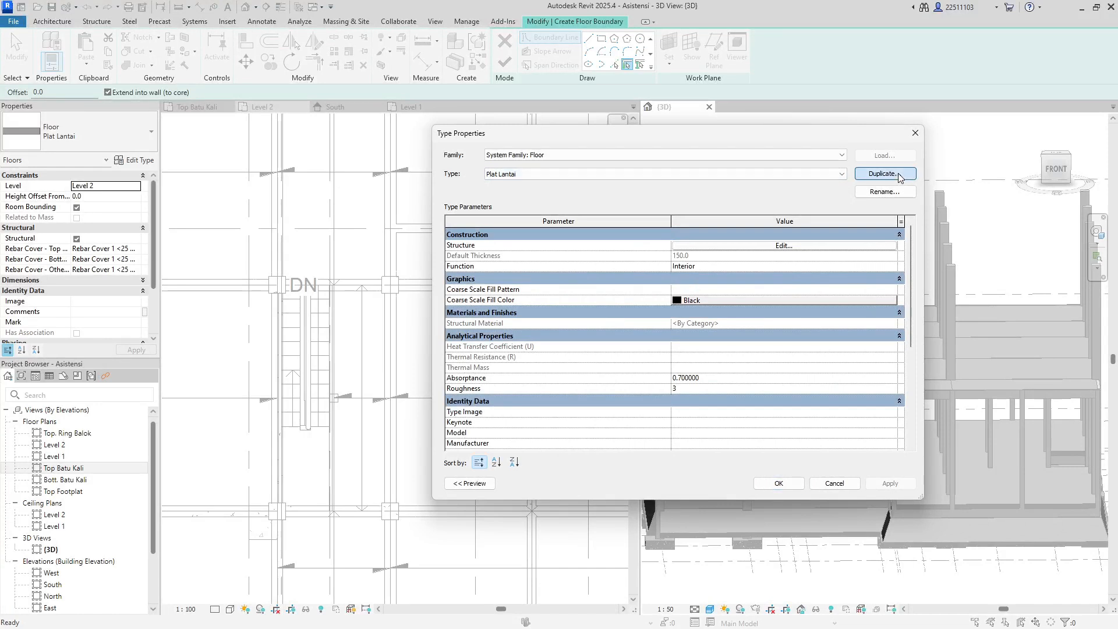
{"action": "left_click", "coordinate": [899, 174]}
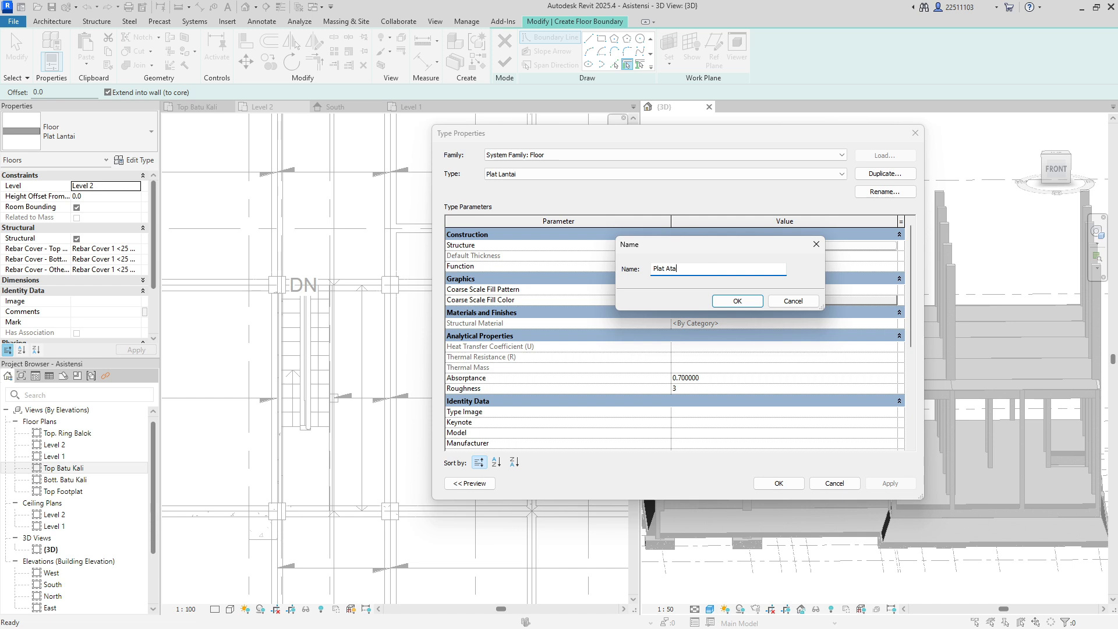
{"action": "left_click", "coordinate": [737, 301]}
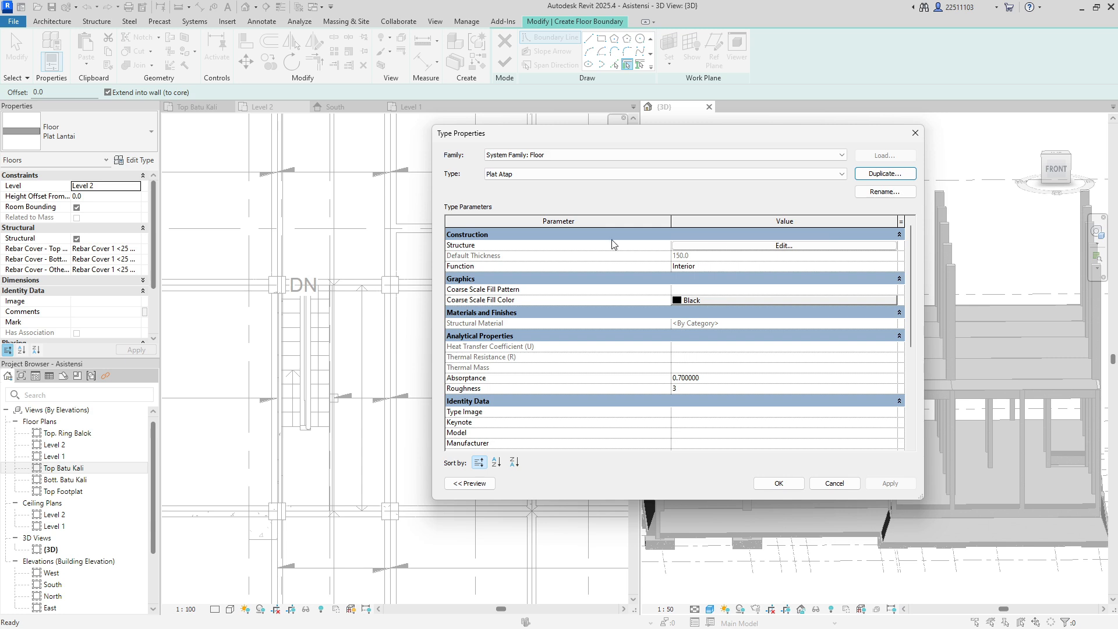
- Set the structure layer thickness of the Plat Atap floor type to 110 and apply the type changes
{"action": "left_click", "coordinate": [694, 247]}
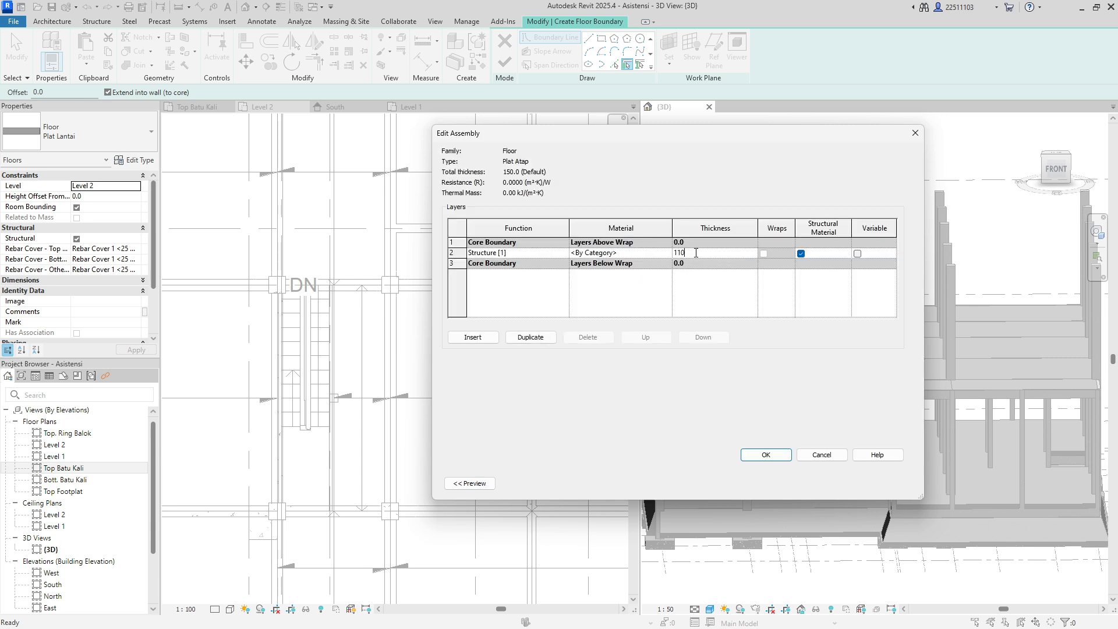
{"action": "left_click", "coordinate": [764, 454]}
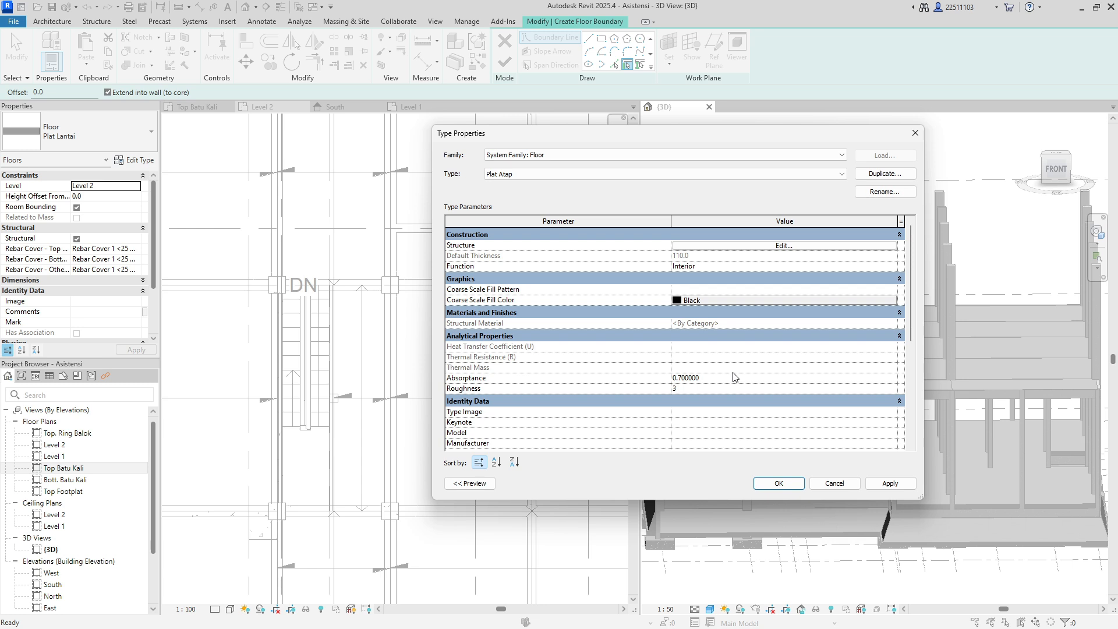
{"action": "left_click", "coordinate": [878, 486]}
{"action": "left_click", "coordinate": [780, 485]}
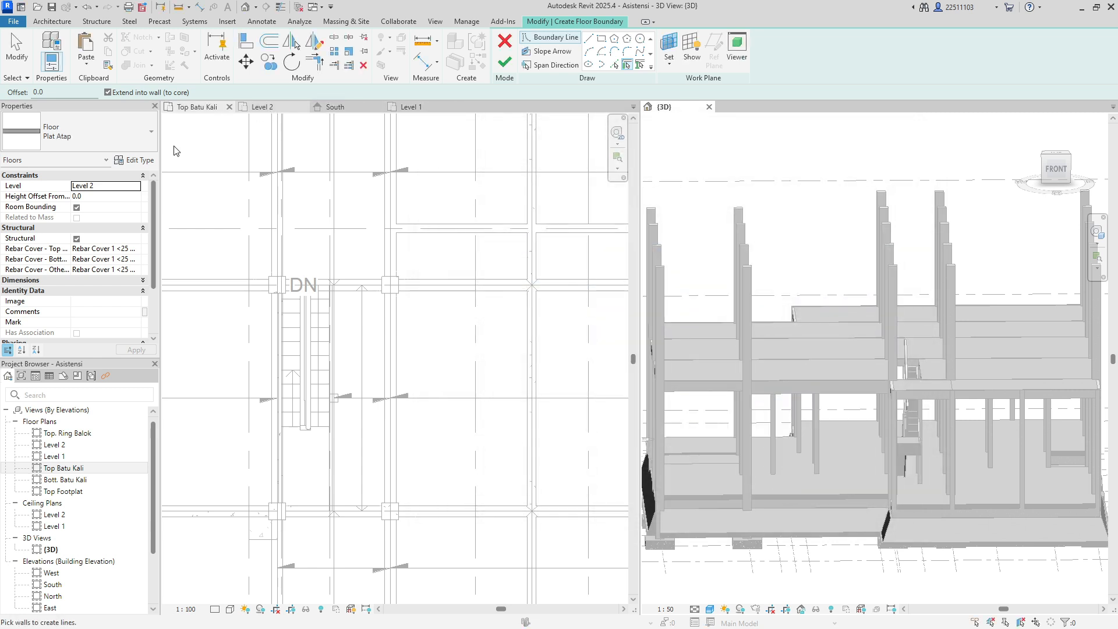
- Open the Top. Ring Balok floor plan and set the new floor's level to Top. Ring Balok
{"action": "left_click", "coordinate": [69, 436]}
{"action": "double_click", "coordinate": [70, 438]}
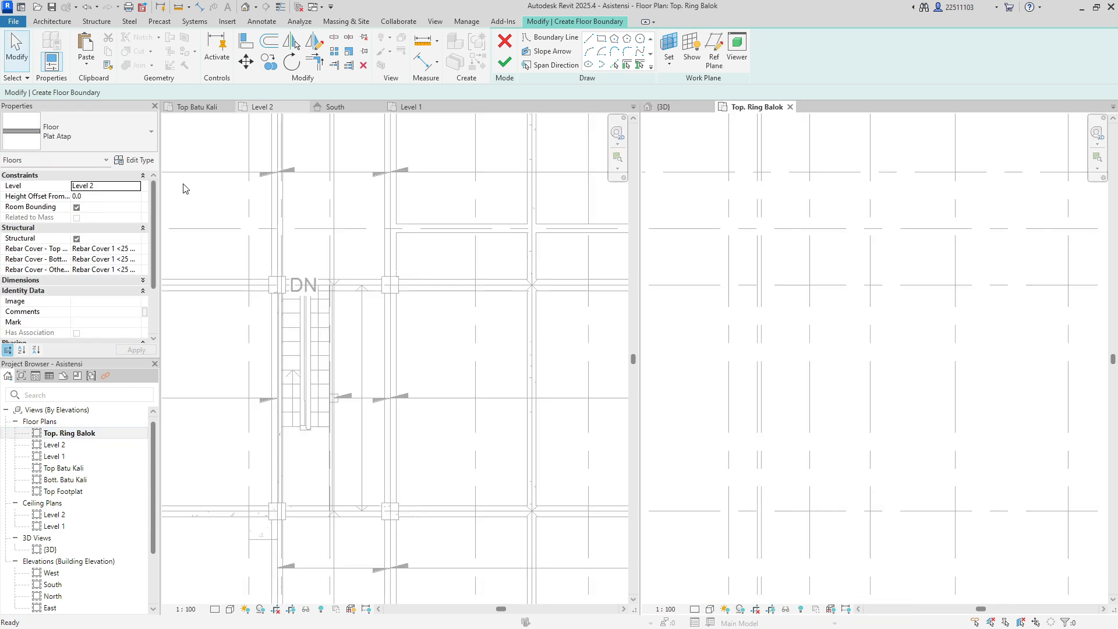
{"action": "left_click", "coordinate": [90, 26]}
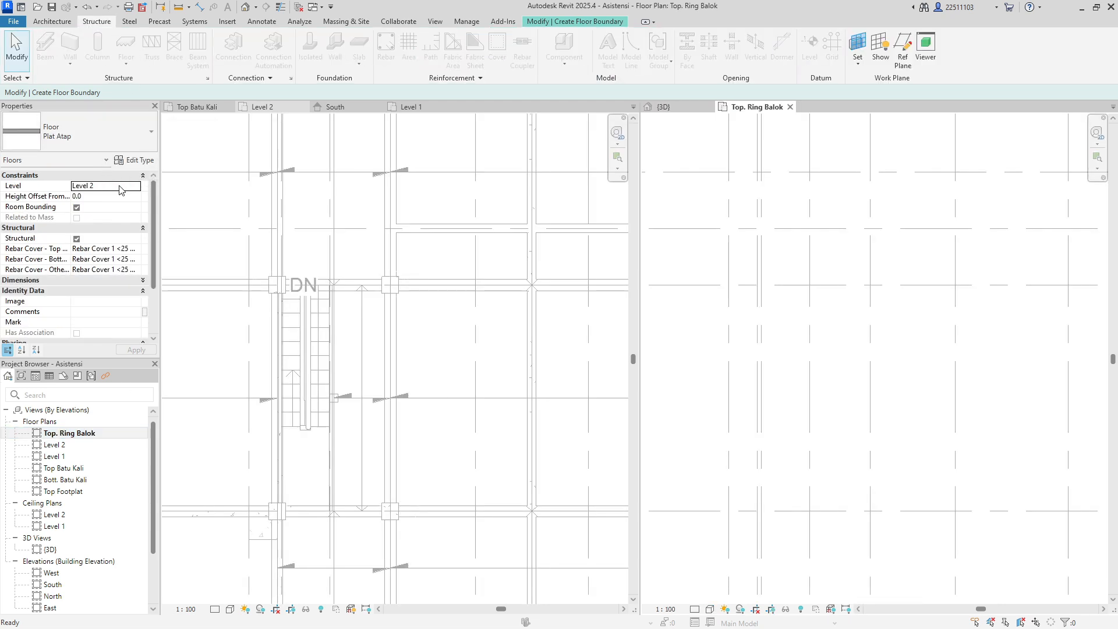
{"action": "left_click", "coordinate": [142, 188]}
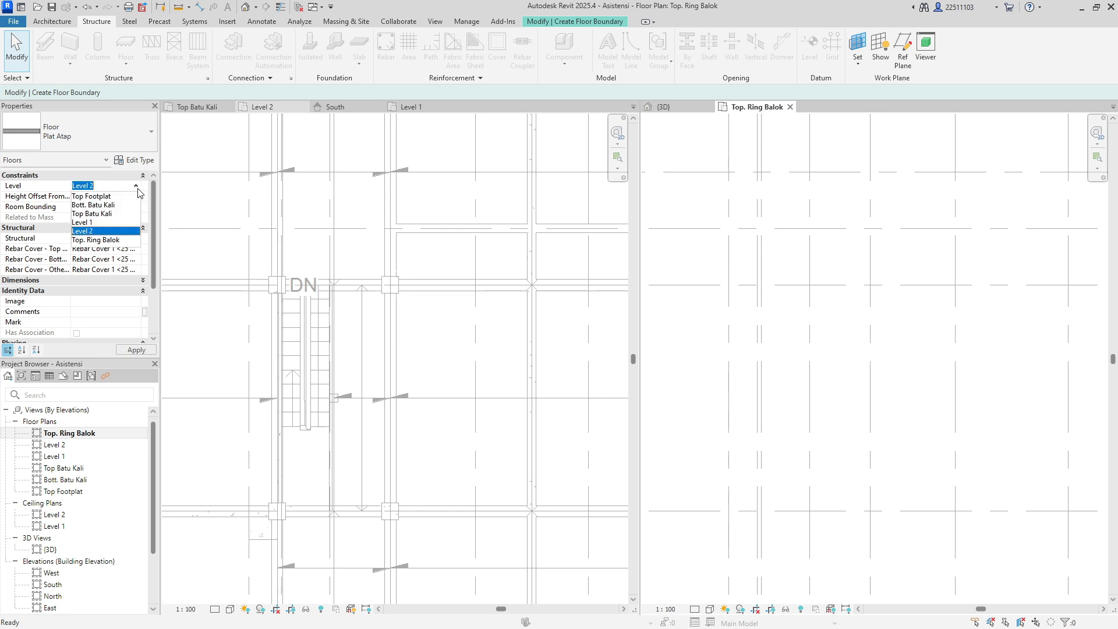
{"action": "left_click", "coordinate": [105, 240]}
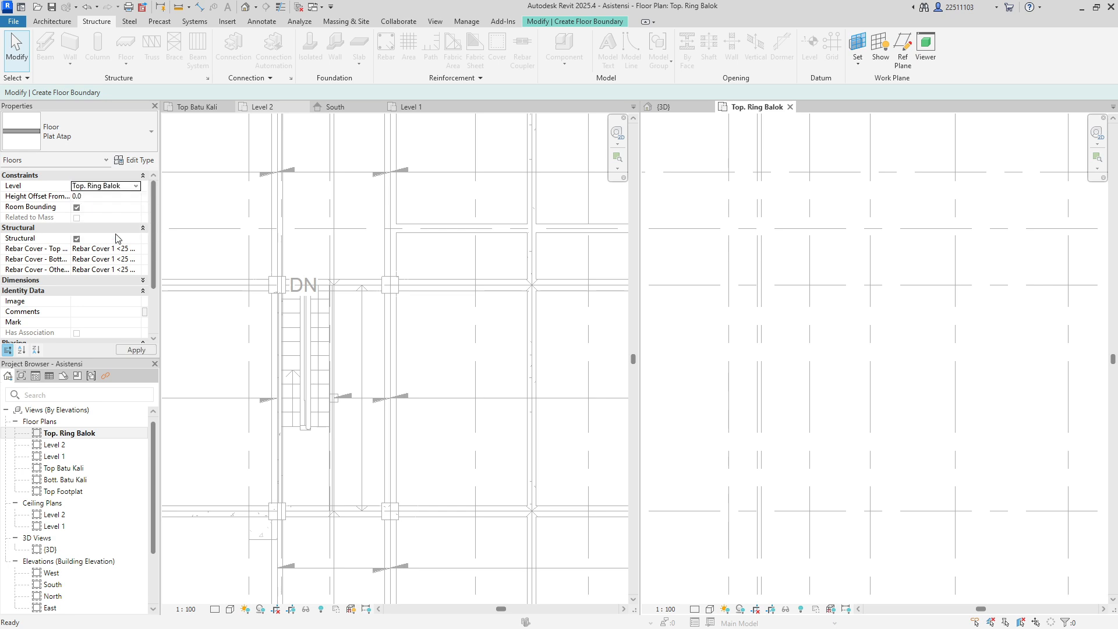
- Examine the columns above the Level 2 slabs in the 3D view from several sides
{"action": "left_click", "coordinate": [532, 212]}
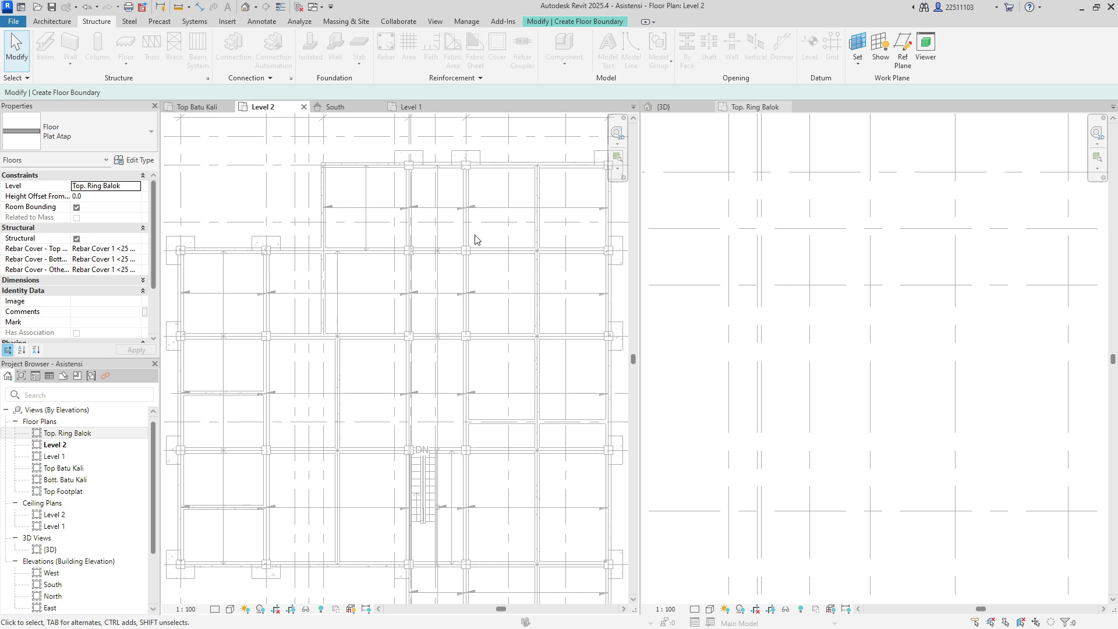
{"action": "left_click", "coordinate": [662, 107]}
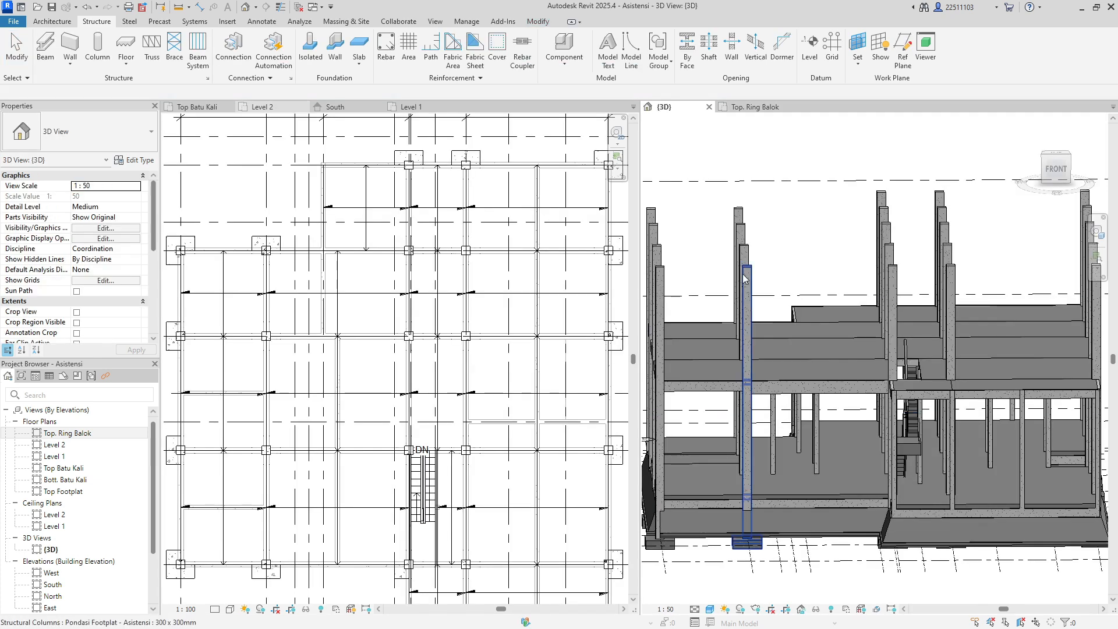
{"action": "left_click", "coordinate": [1097, 232]}
{"action": "left_click_drag", "start_coordinate": [829, 277], "coordinate": [751, 335]}
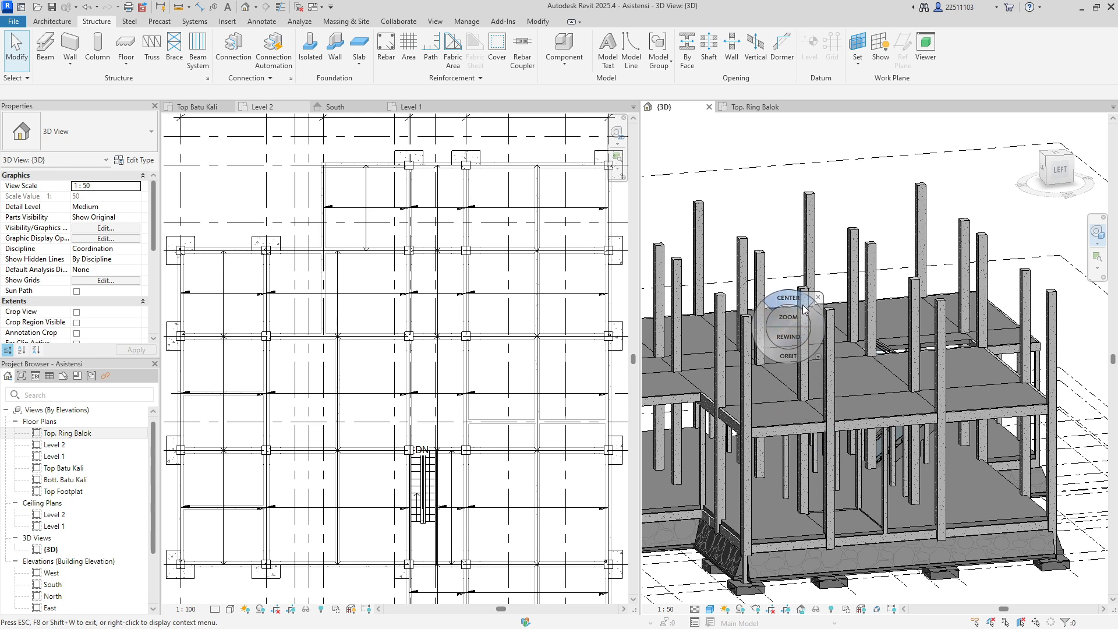
{"action": "left_click_drag", "start_coordinate": [789, 356], "coordinate": [663, 359]}
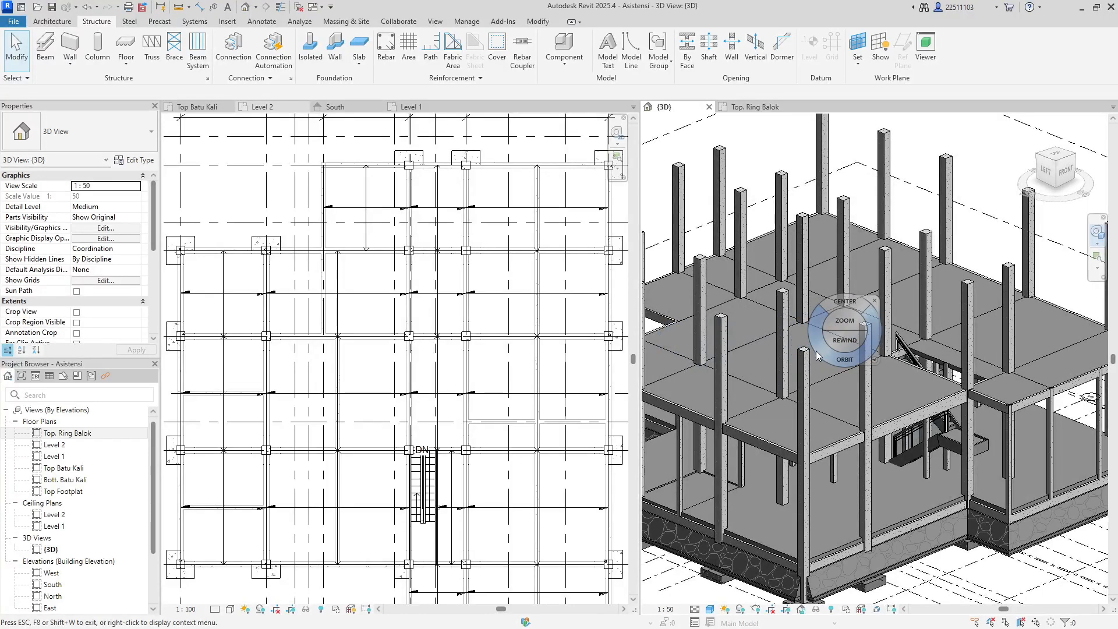